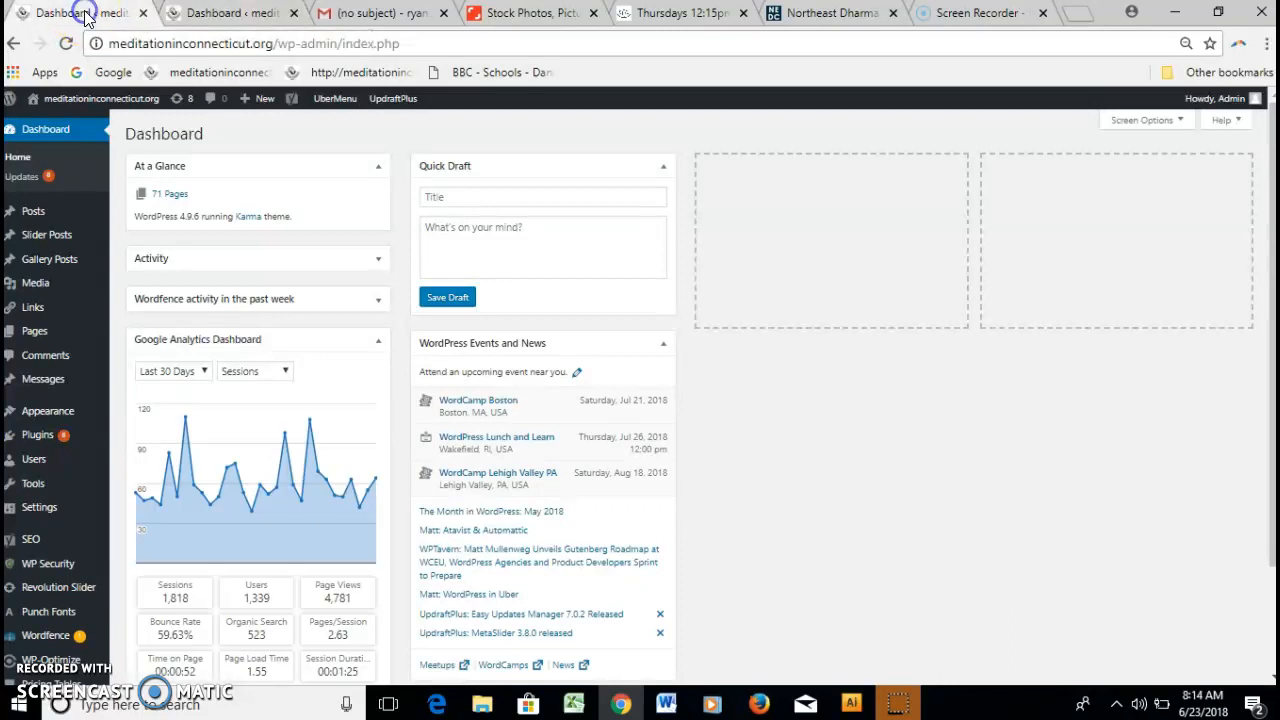
Switch back and forth between the two dashboard browser tabs.
{"action": "left_click", "coordinate": [194, 18]}
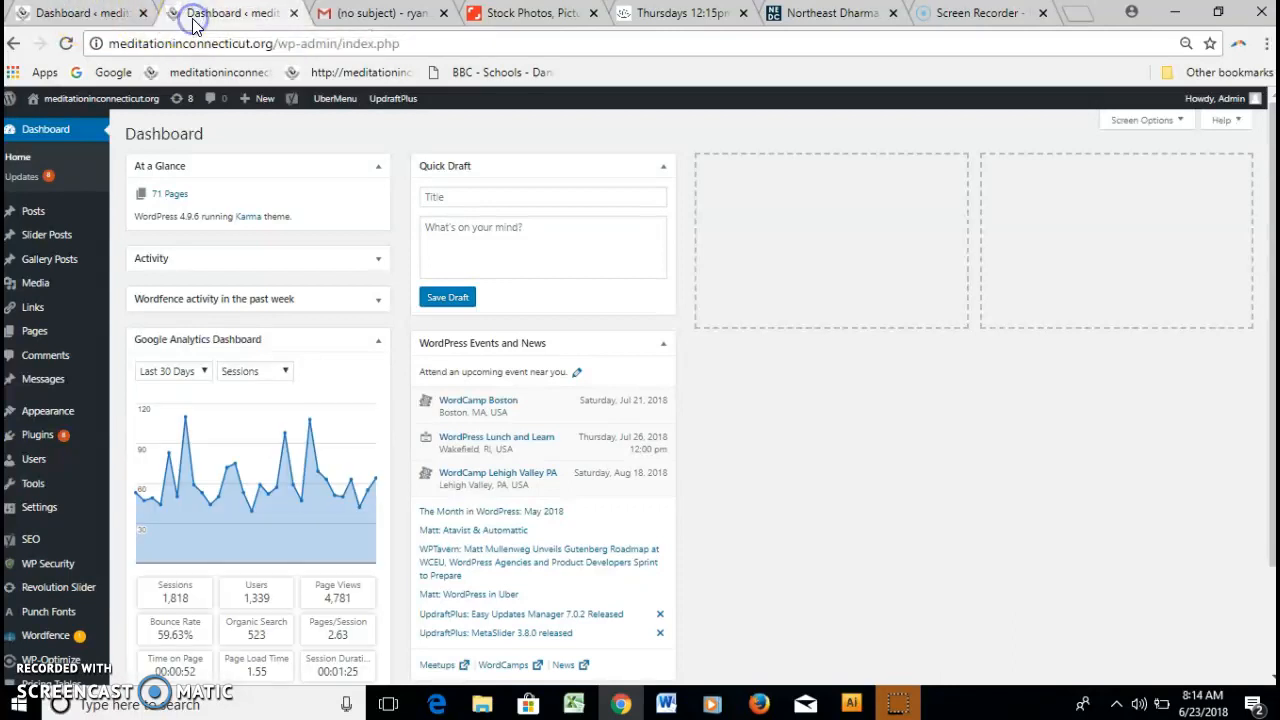
{"action": "left_click", "coordinate": [90, 12]}
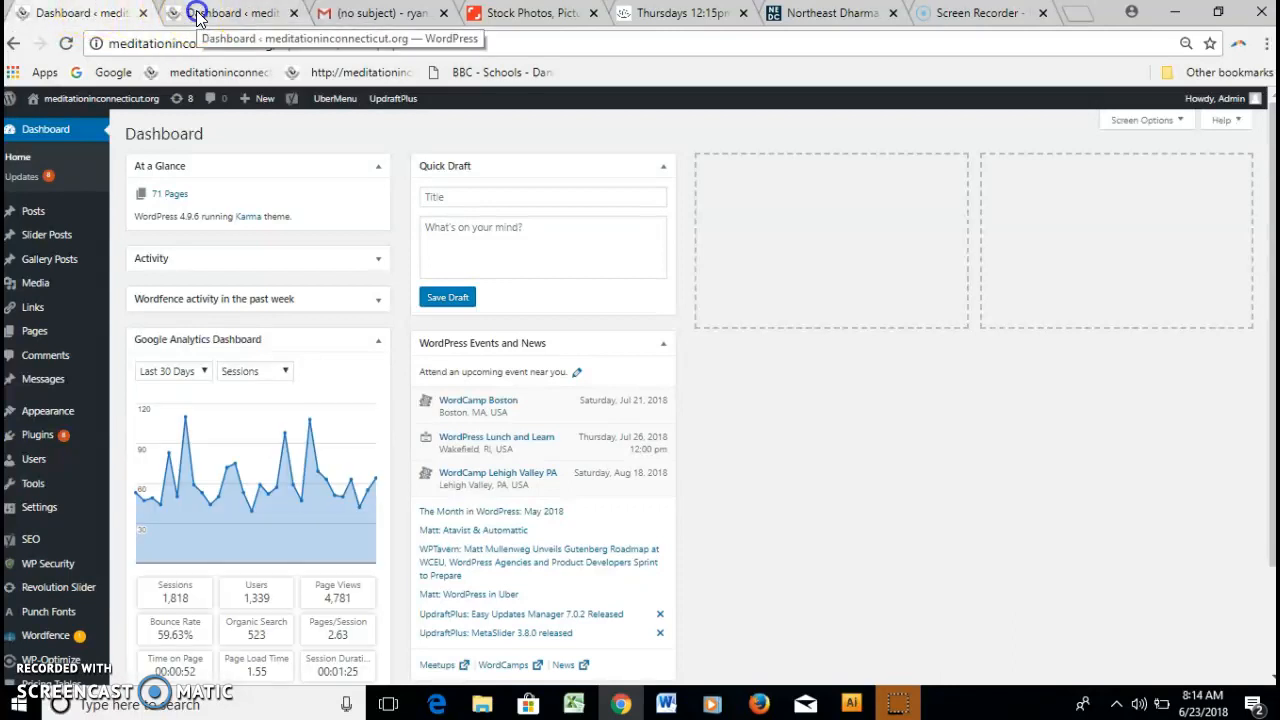
{"action": "left_click", "coordinate": [197, 16]}
{"action": "left_click", "coordinate": [88, 13]}
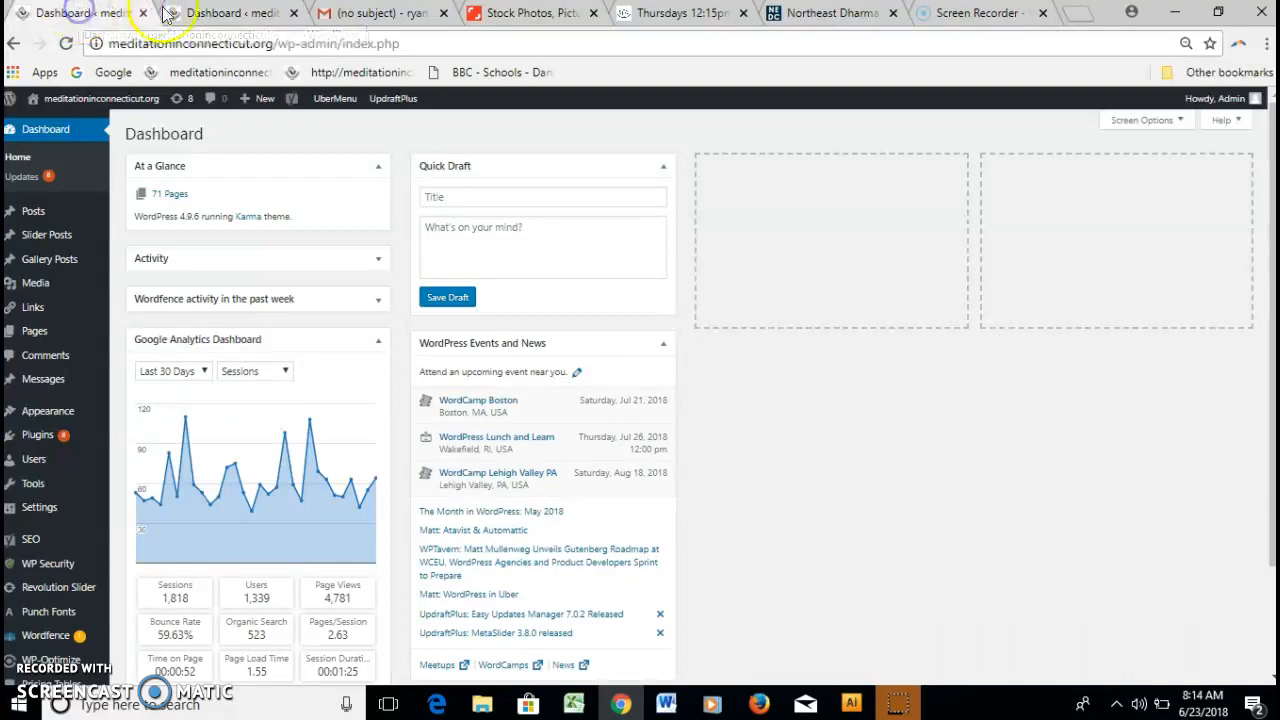
{"action": "left_click", "coordinate": [195, 14]}
{"action": "left_click", "coordinate": [98, 14]}
{"action": "left_click", "coordinate": [200, 14]}
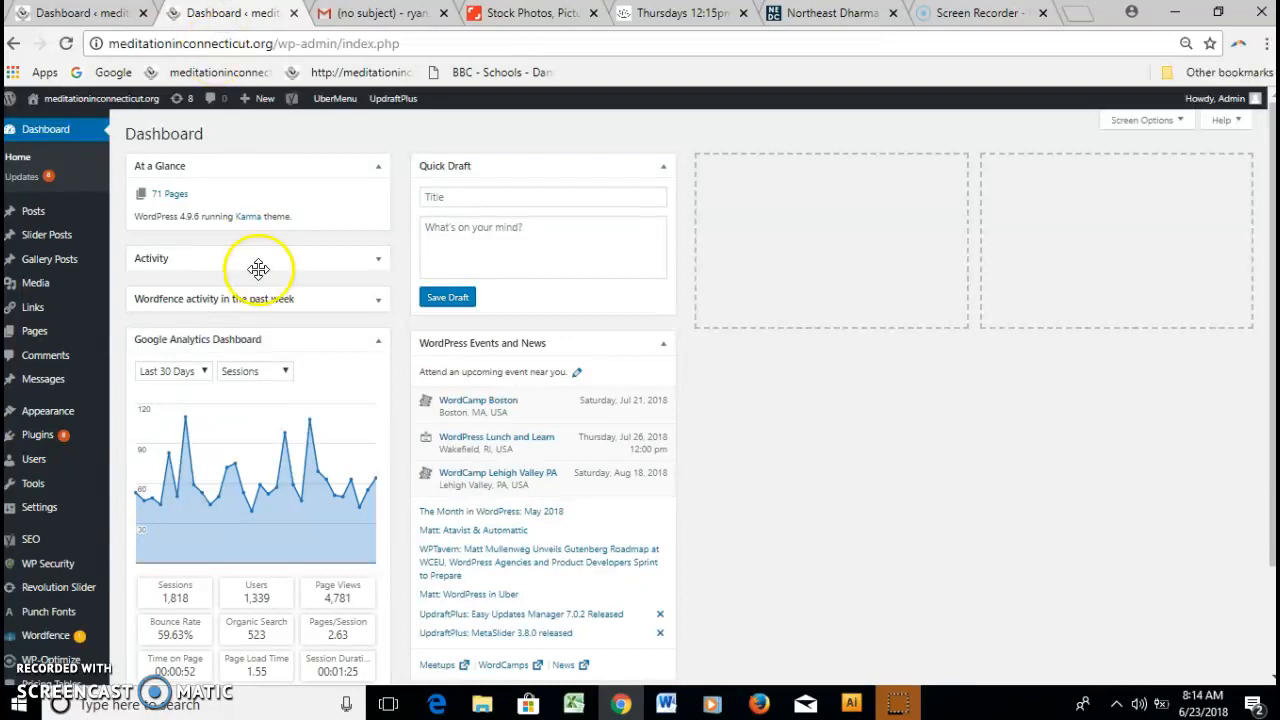
Search All Pages for 'sundays' and open the Sundays – 10:30am page in the editor.
{"action": "mouse_move", "coordinate": [51, 337]}
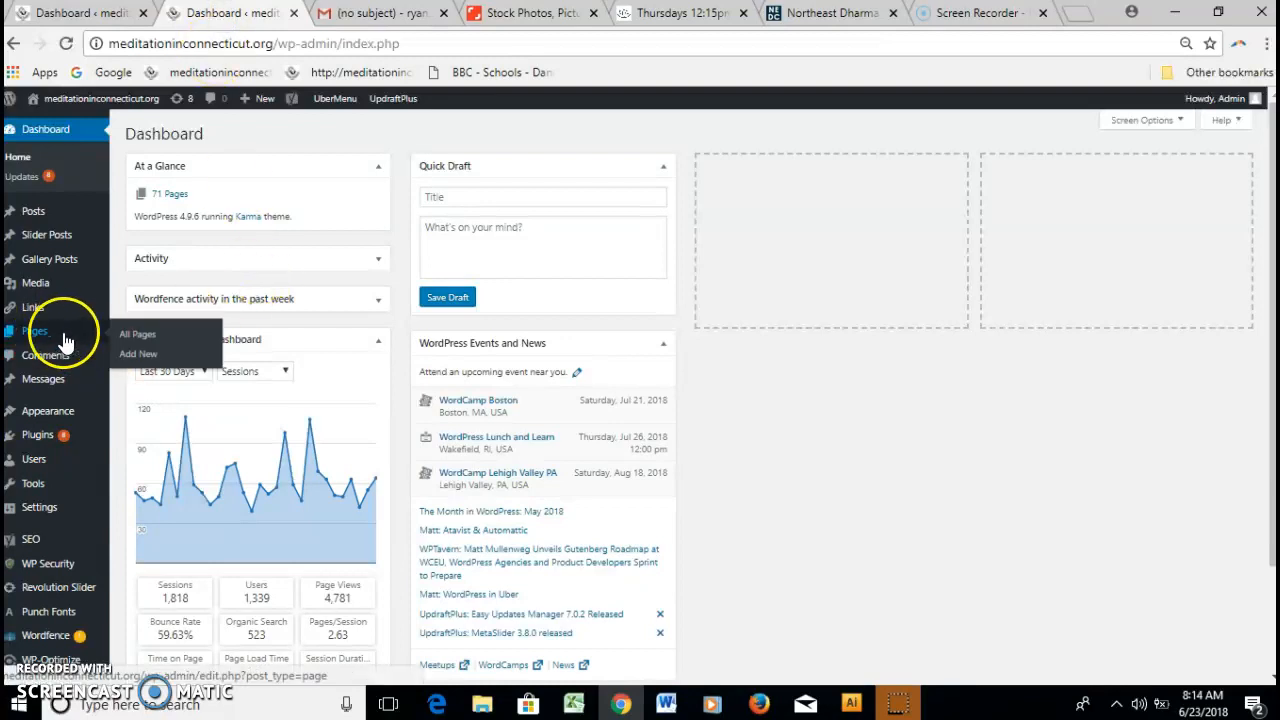
{"action": "left_click", "coordinate": [140, 338]}
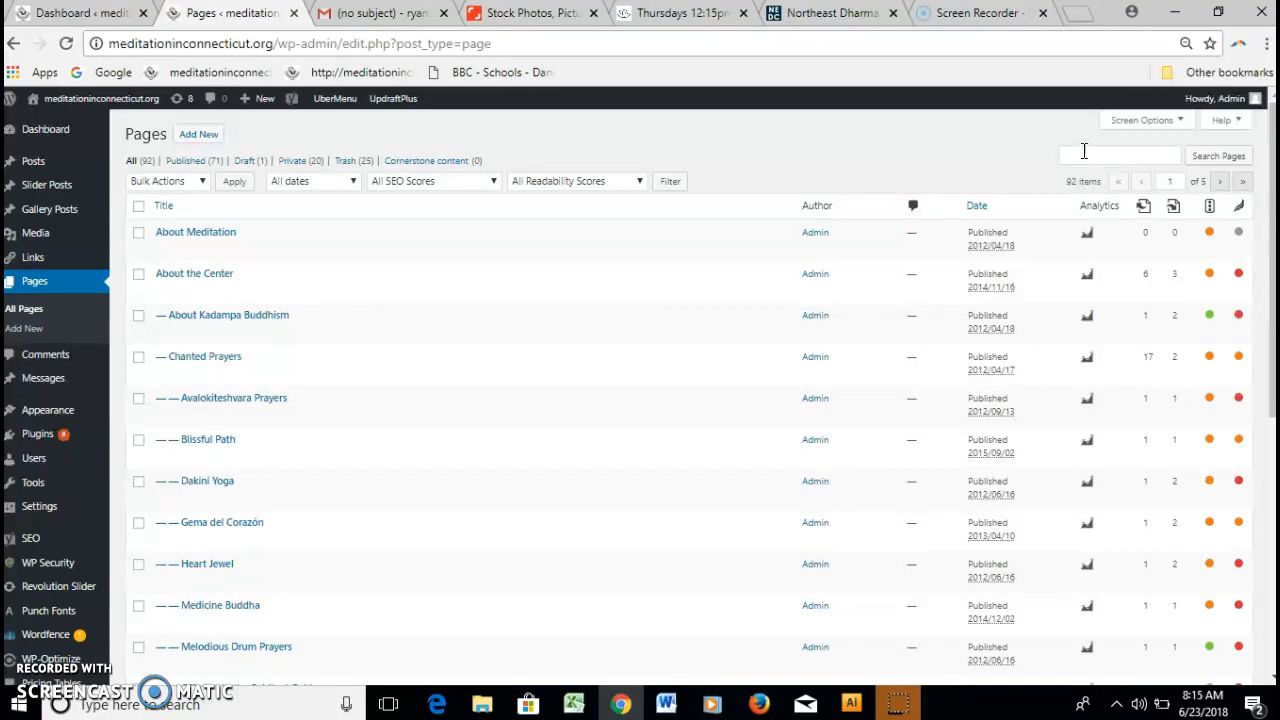
{"action": "type", "text": "sundays"}
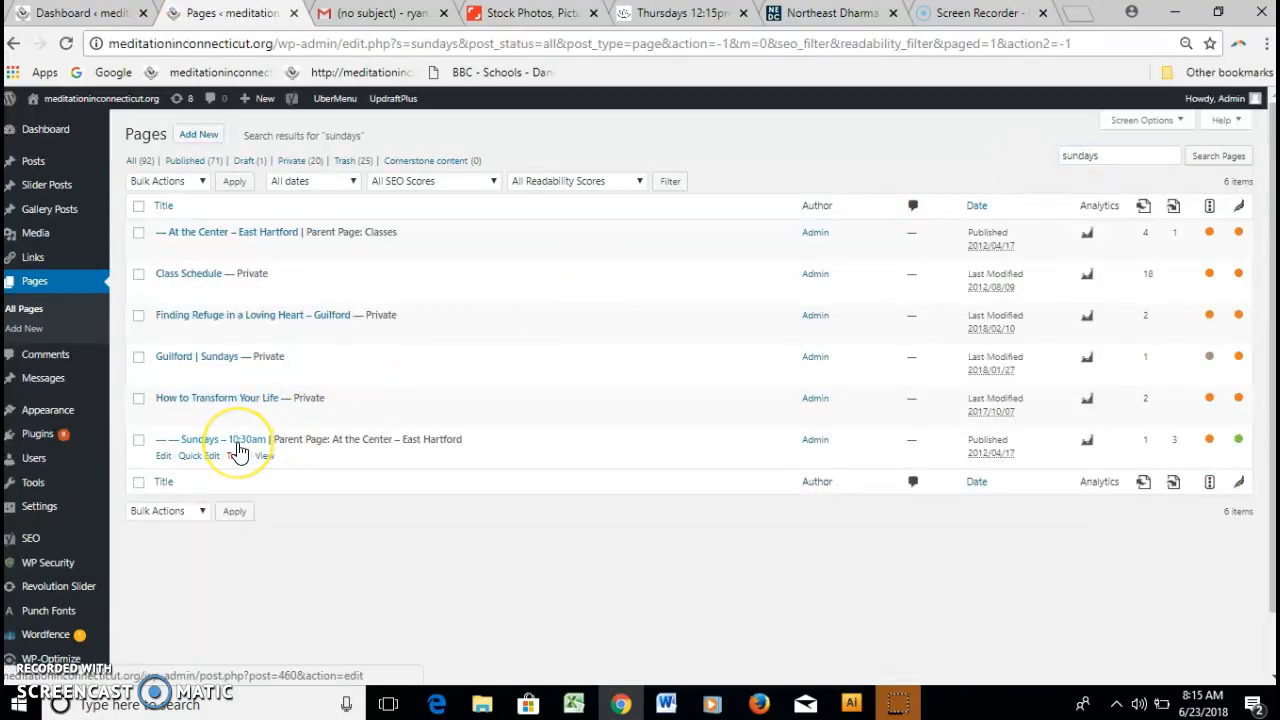
{"action": "left_click", "coordinate": [237, 445]}
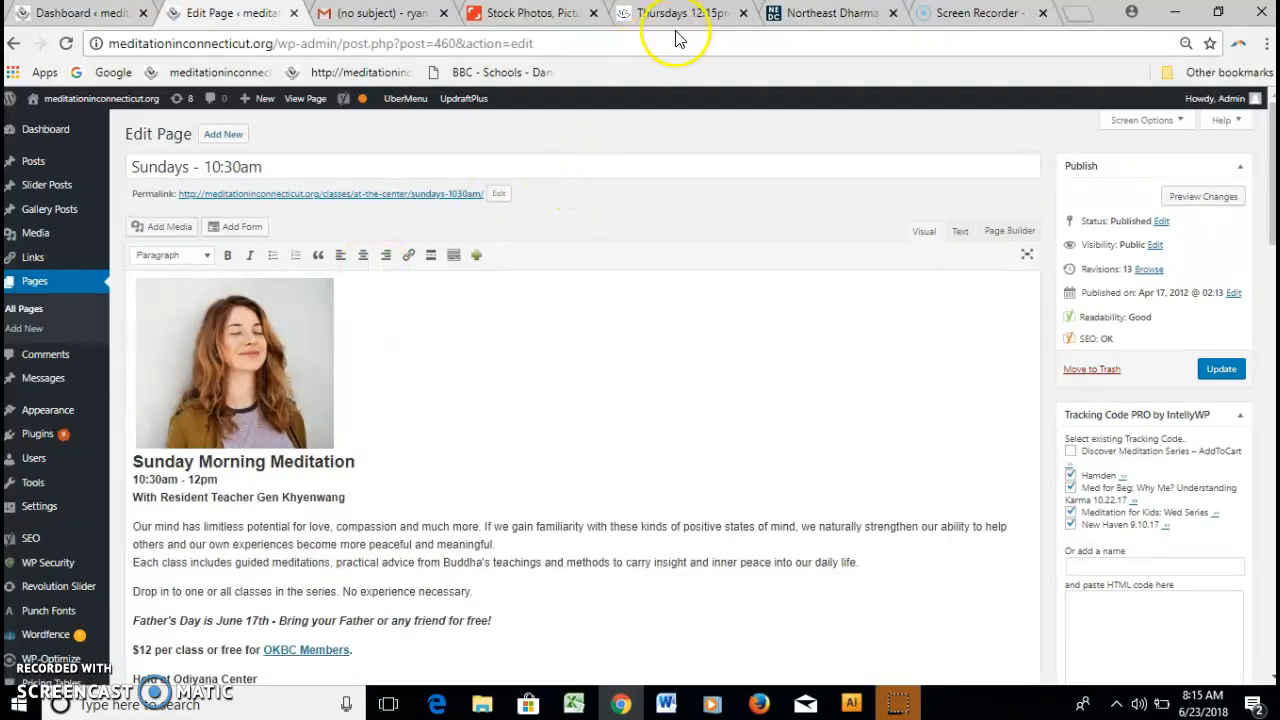
View the live Sundays 10:30am page via CLASSES > At the Center, then return to the Dashboard.
{"action": "left_click_drag", "start_coordinate": [651, 15], "coordinate": [381, 36]}
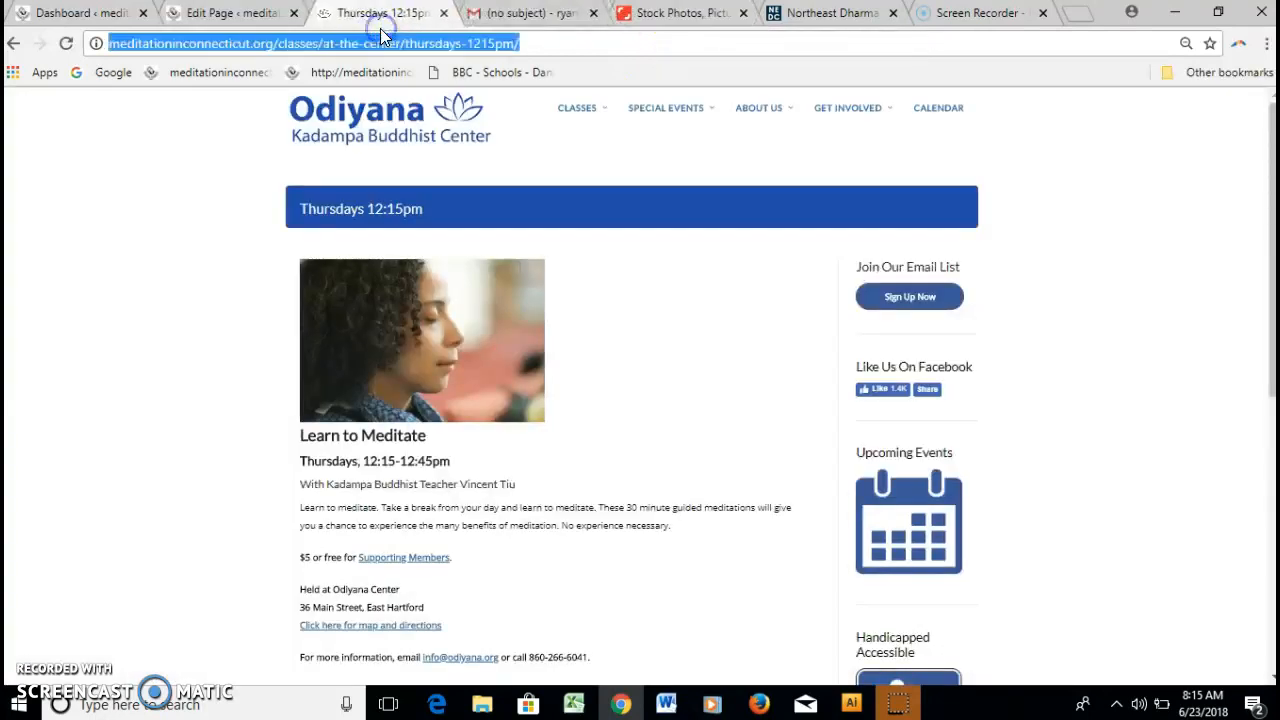
{"action": "mouse_move", "coordinate": [585, 125]}
{"action": "mouse_move", "coordinate": [596, 148]}
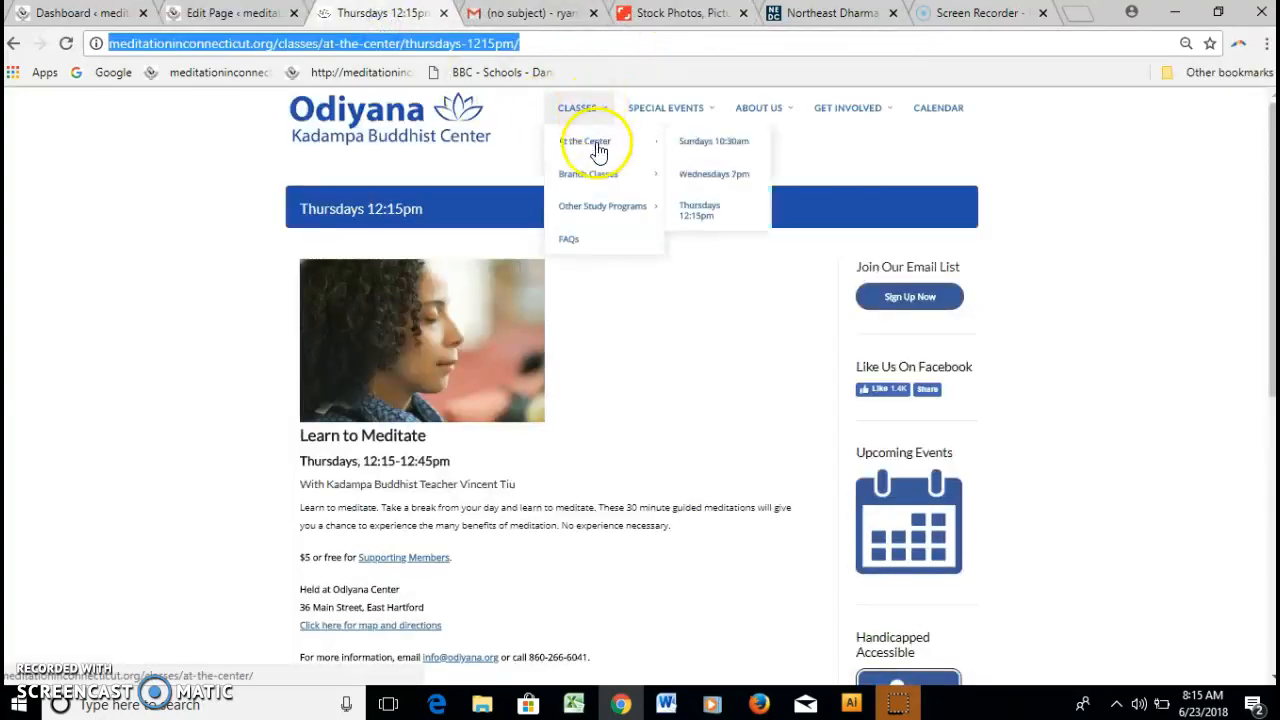
{"action": "left_click", "coordinate": [695, 151]}
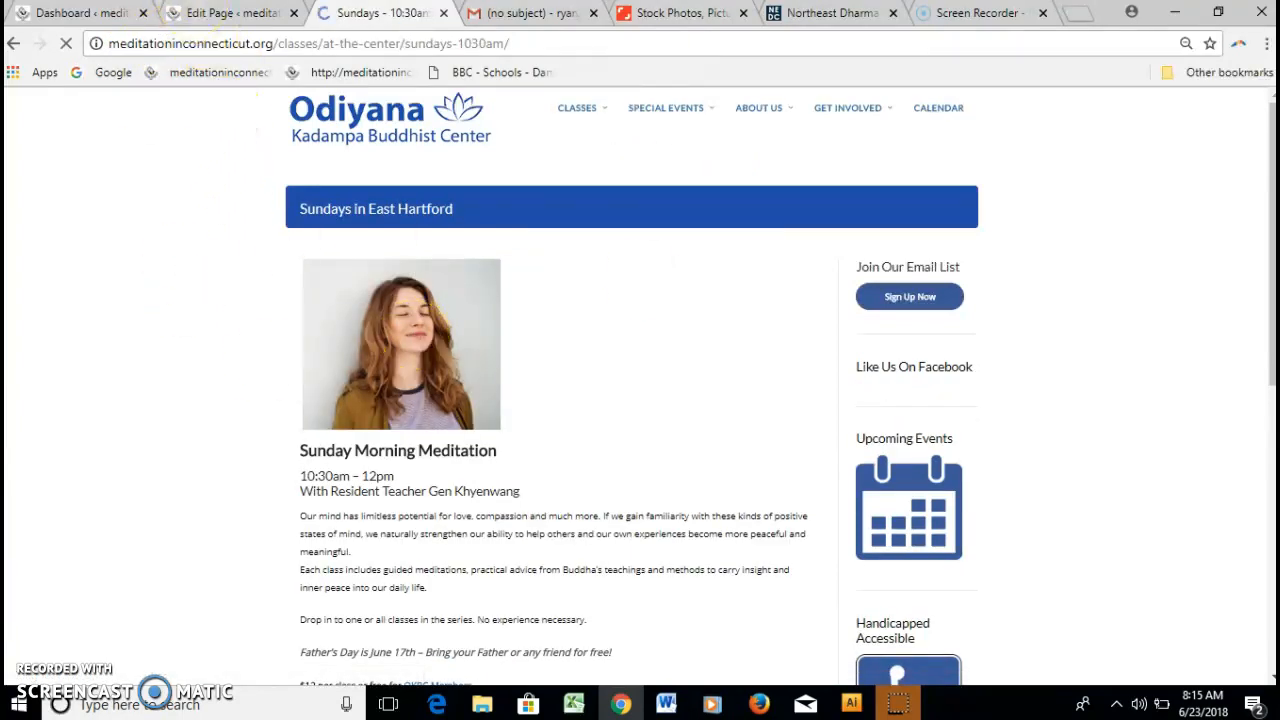
{"action": "left_click", "coordinate": [210, 13]}
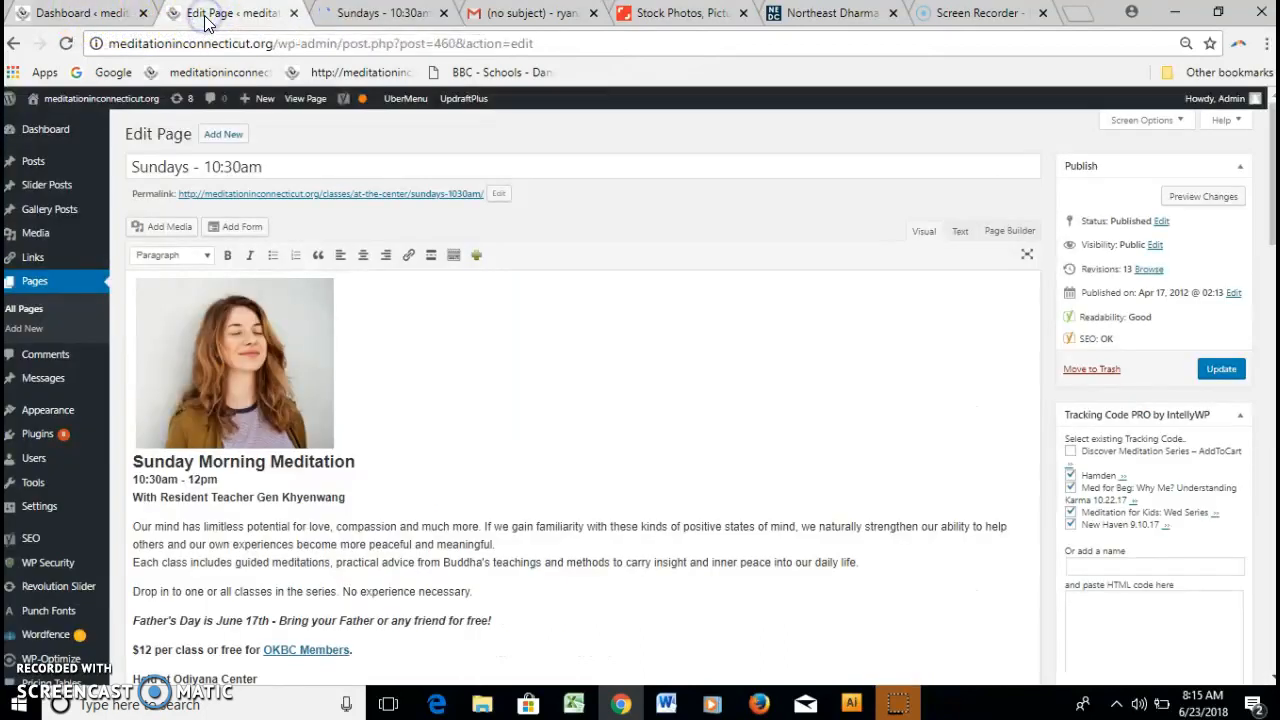
{"action": "left_click", "coordinate": [60, 13]}
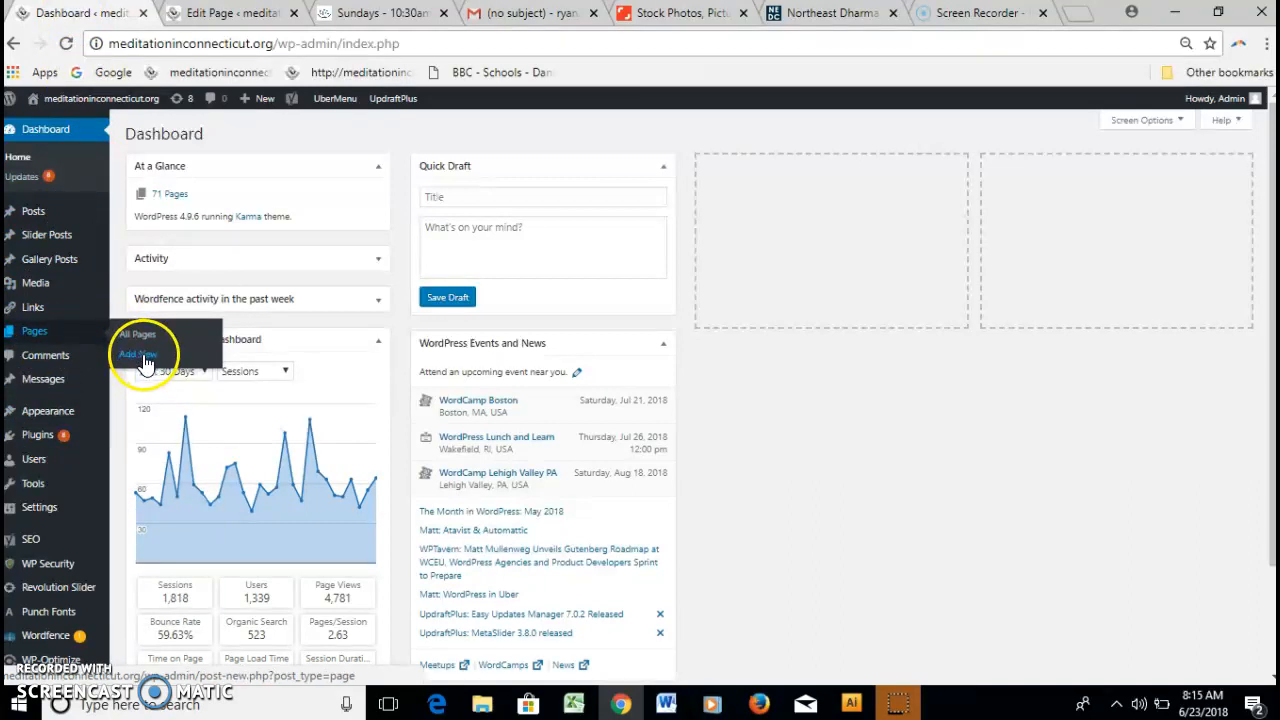
Create a blank new page with Pages > Add New and focus its title field.
{"action": "left_click", "coordinate": [138, 356]}
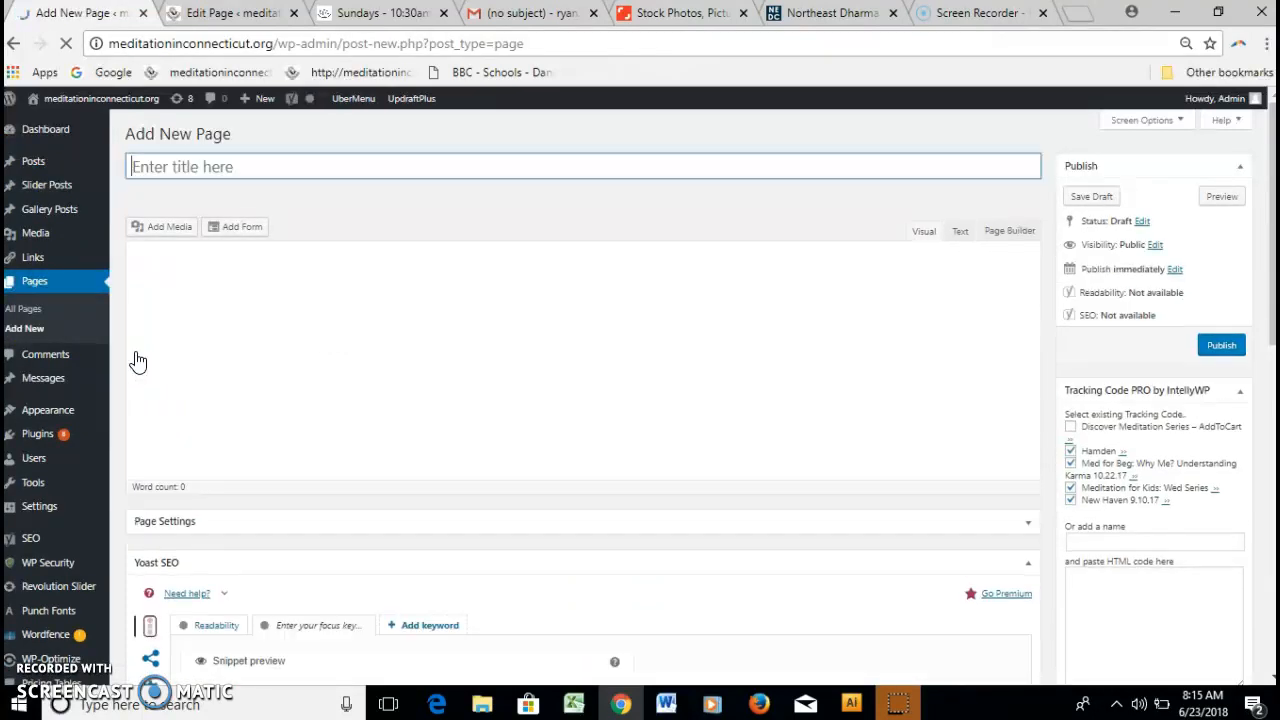
{"action": "left_click", "coordinate": [153, 345]}
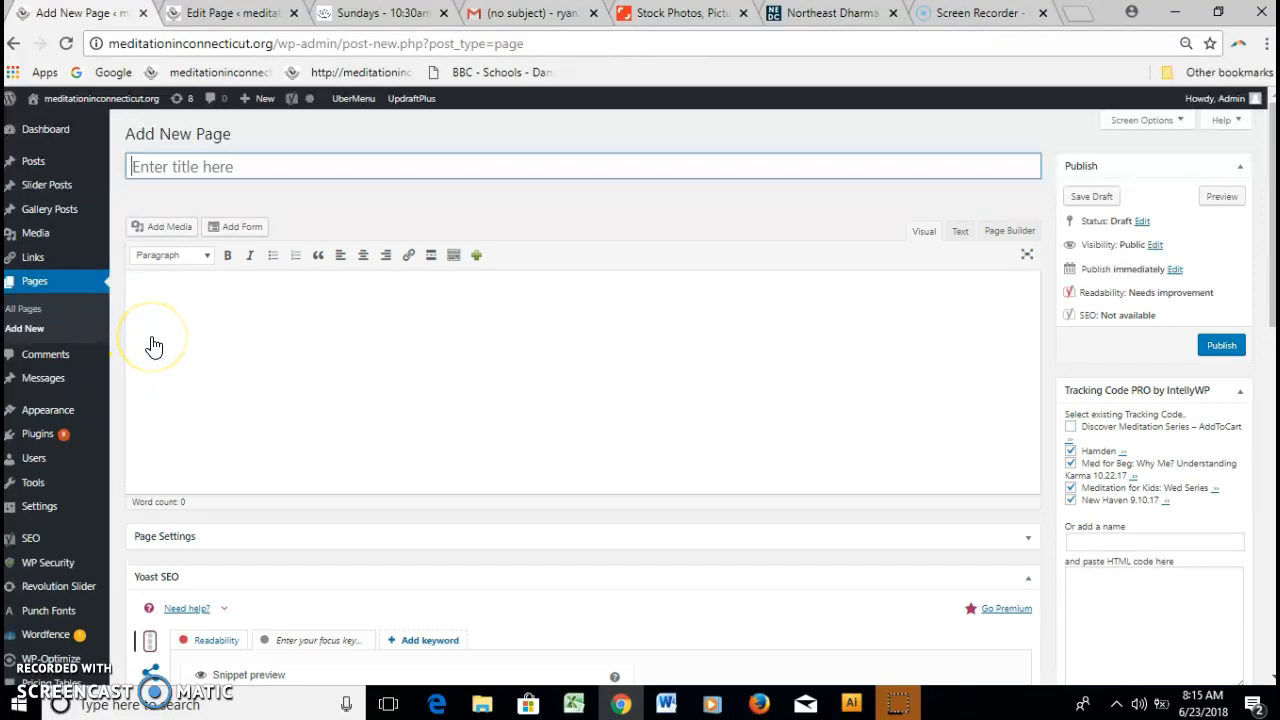
{"action": "left_click", "coordinate": [190, 165]}
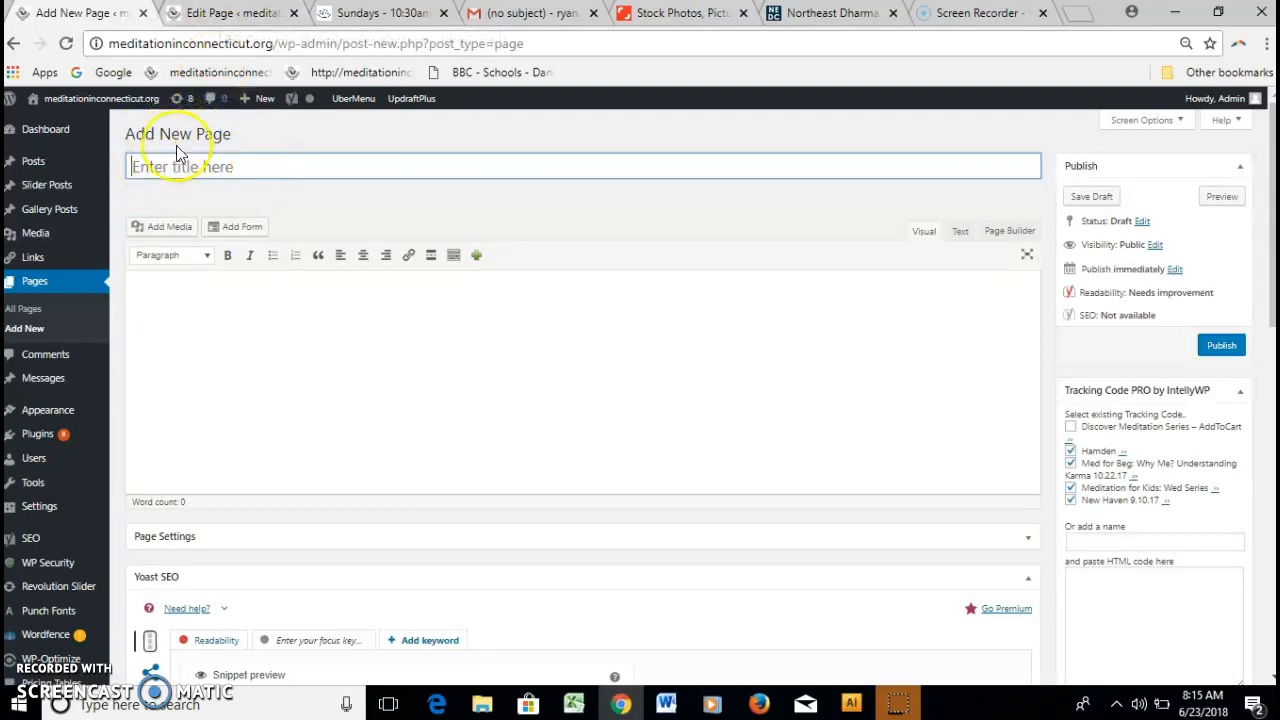
View the live Wednesdays 7pm page via CLASSES > At the Center, then return to the editor.
{"action": "left_click", "coordinate": [368, 12]}
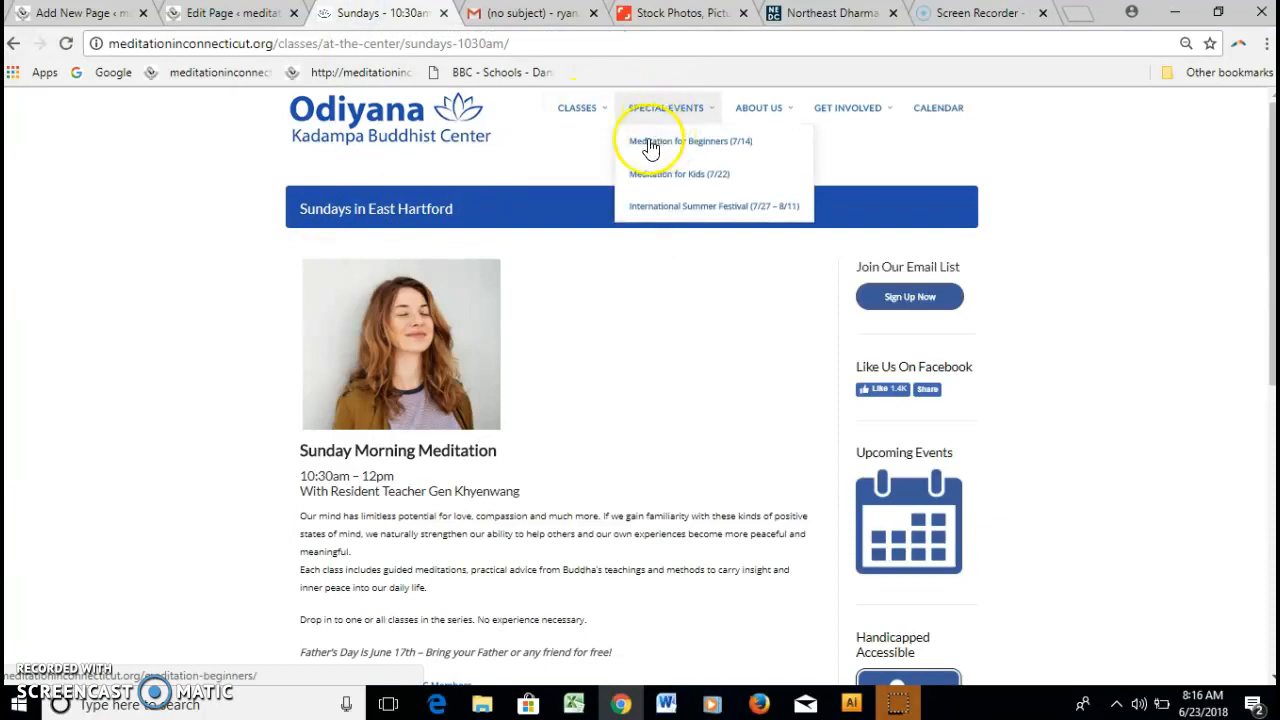
{"action": "mouse_move", "coordinate": [572, 150]}
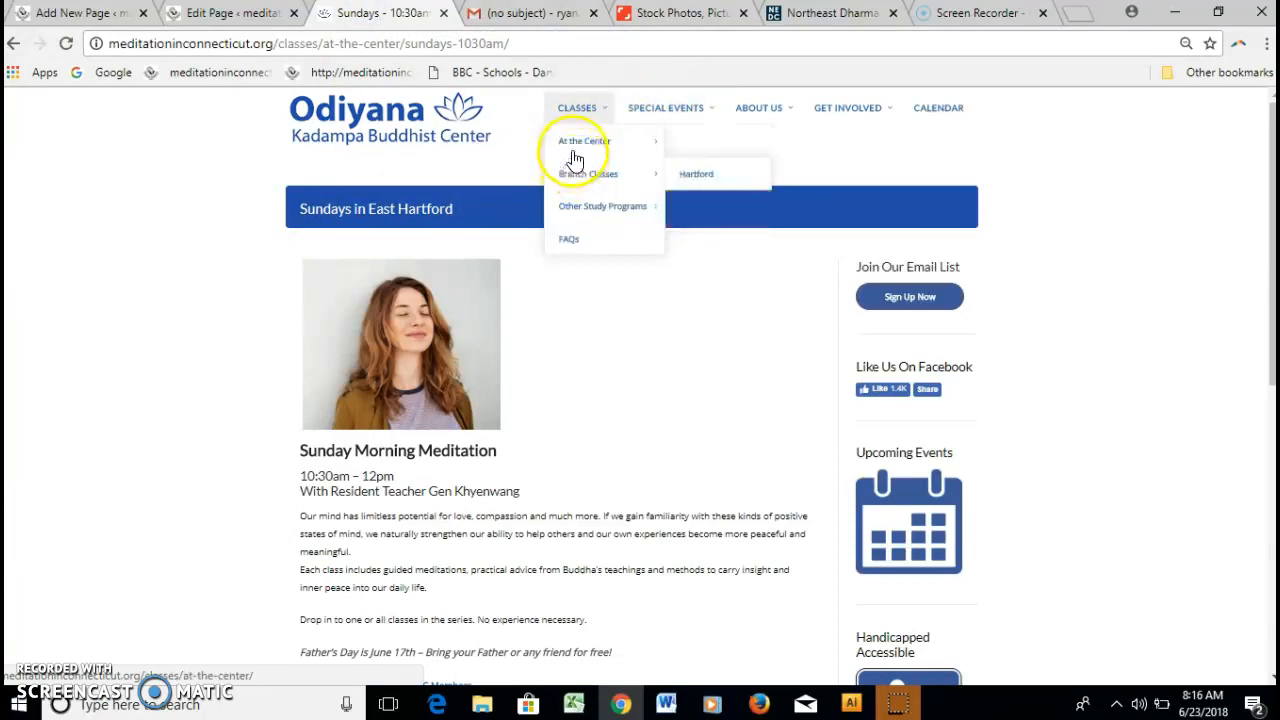
{"action": "left_click", "coordinate": [731, 182]}
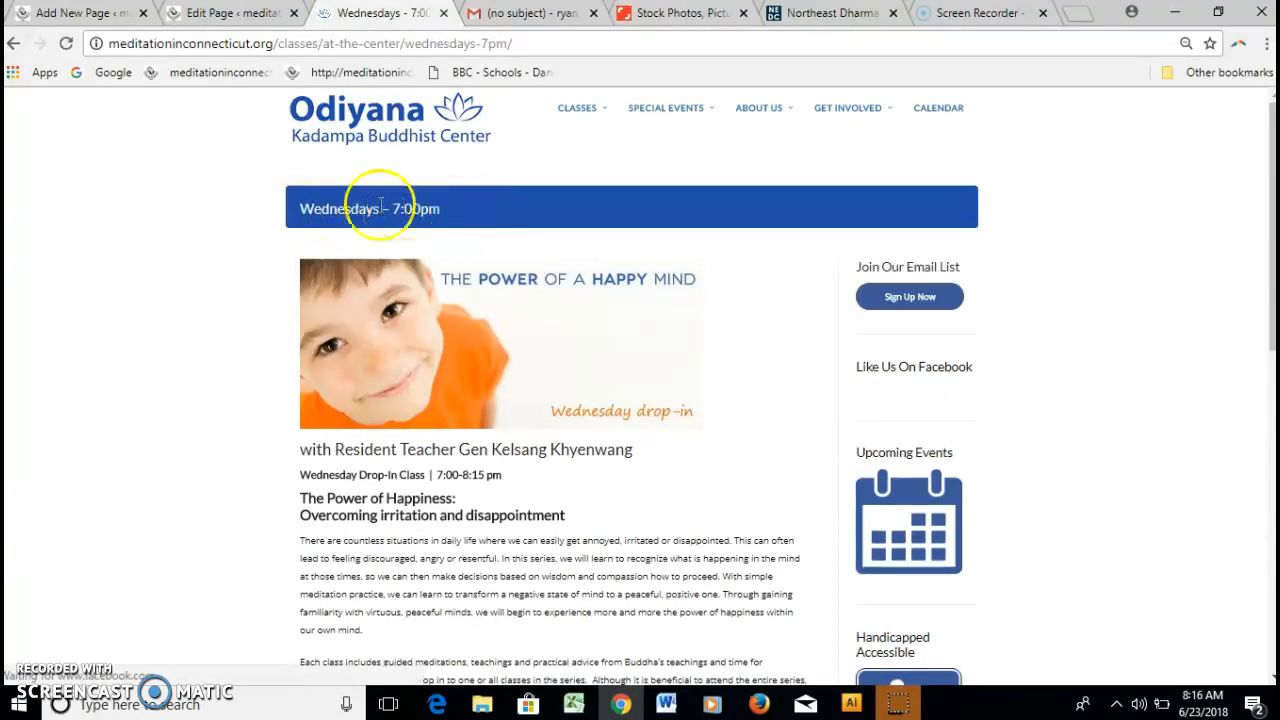
{"action": "left_click", "coordinate": [205, 14]}
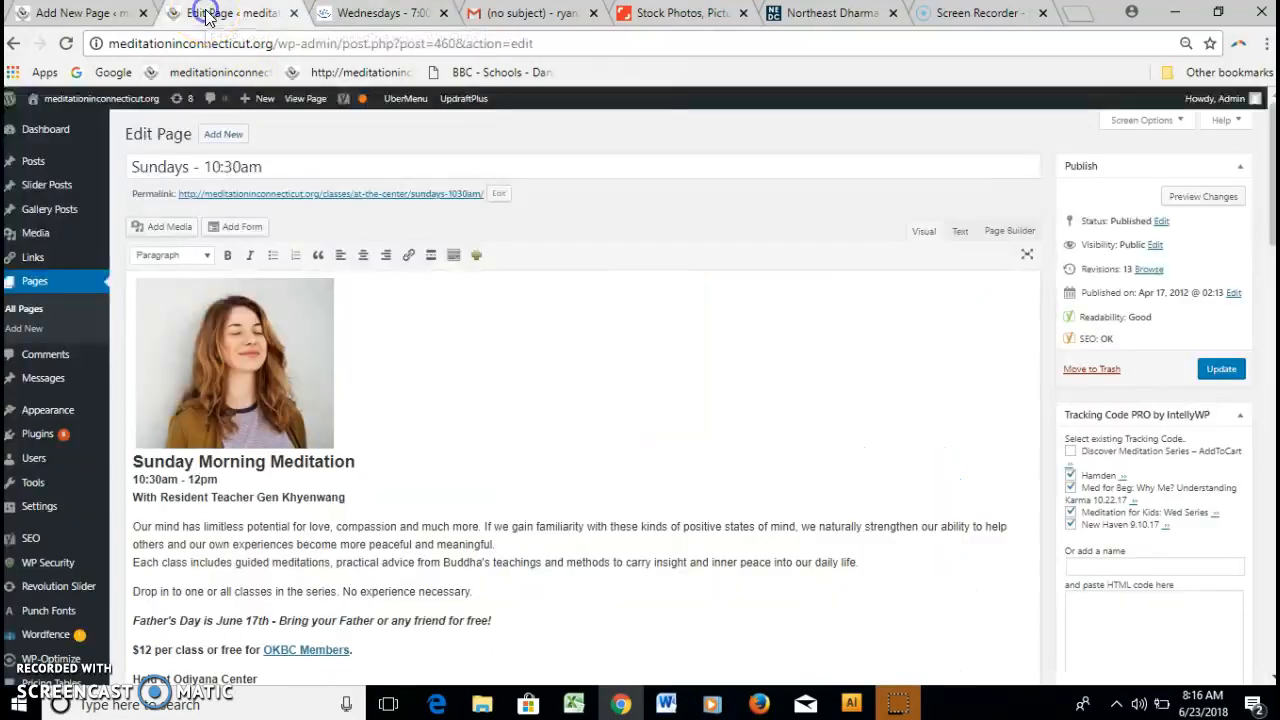
{"action": "left_click", "coordinate": [60, 13]}
Enter 'Mondays & Wednesdays - 7pm' as the title, generating the mondays-wednesdays-7pm permalink draft.
{"action": "left_click", "coordinate": [178, 167]}
{"action": "type", "text": "Mondays & Wednesdays  7pm"}
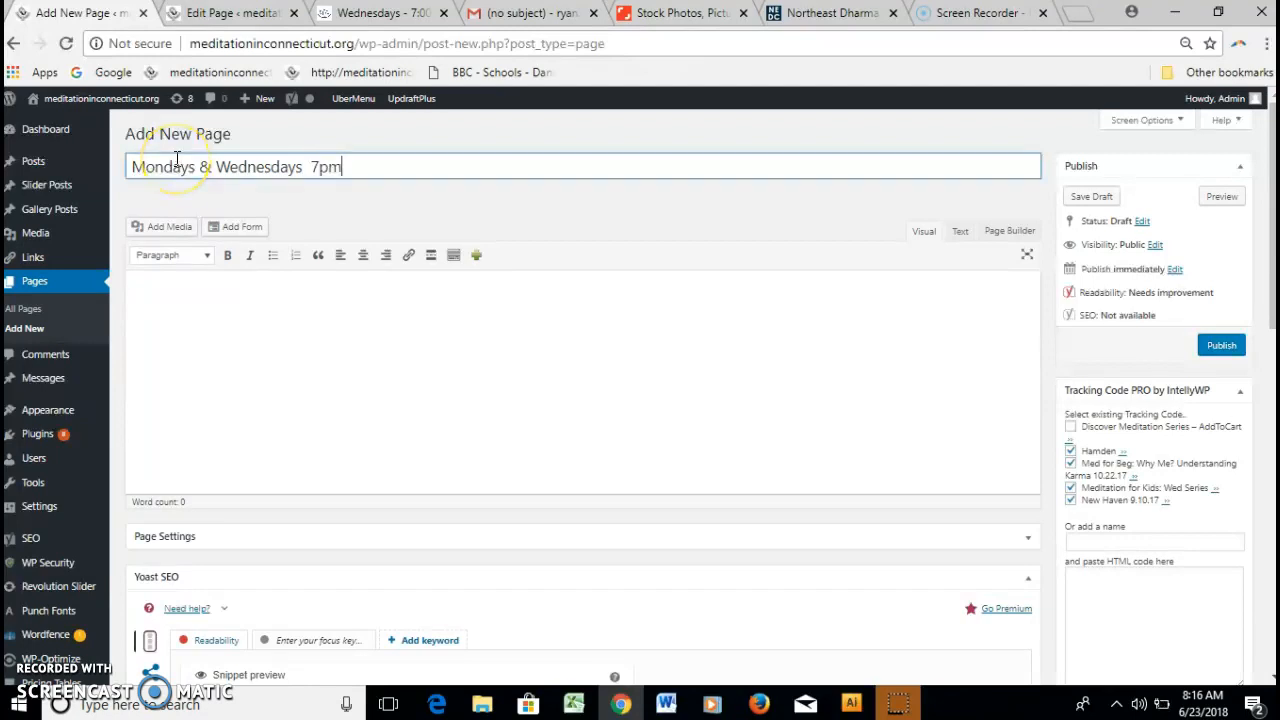
{"action": "key", "text": "Menu"}
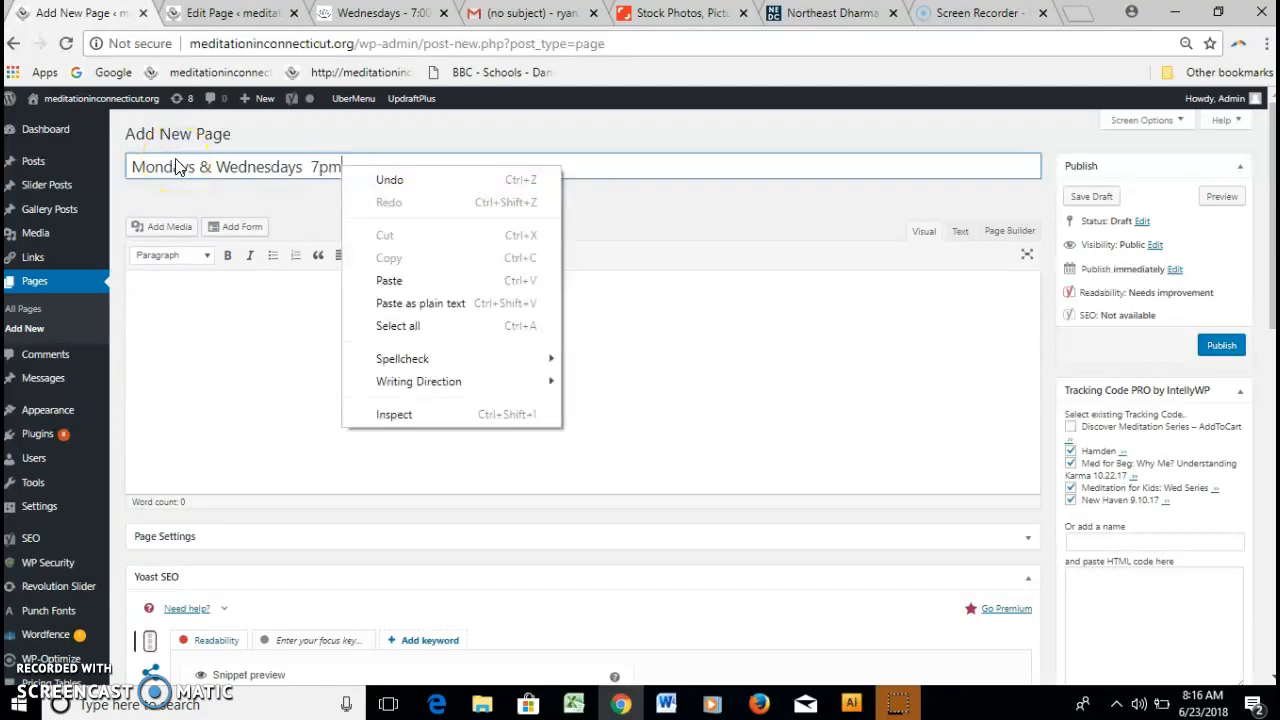
{"action": "left_click", "coordinate": [310, 168]}
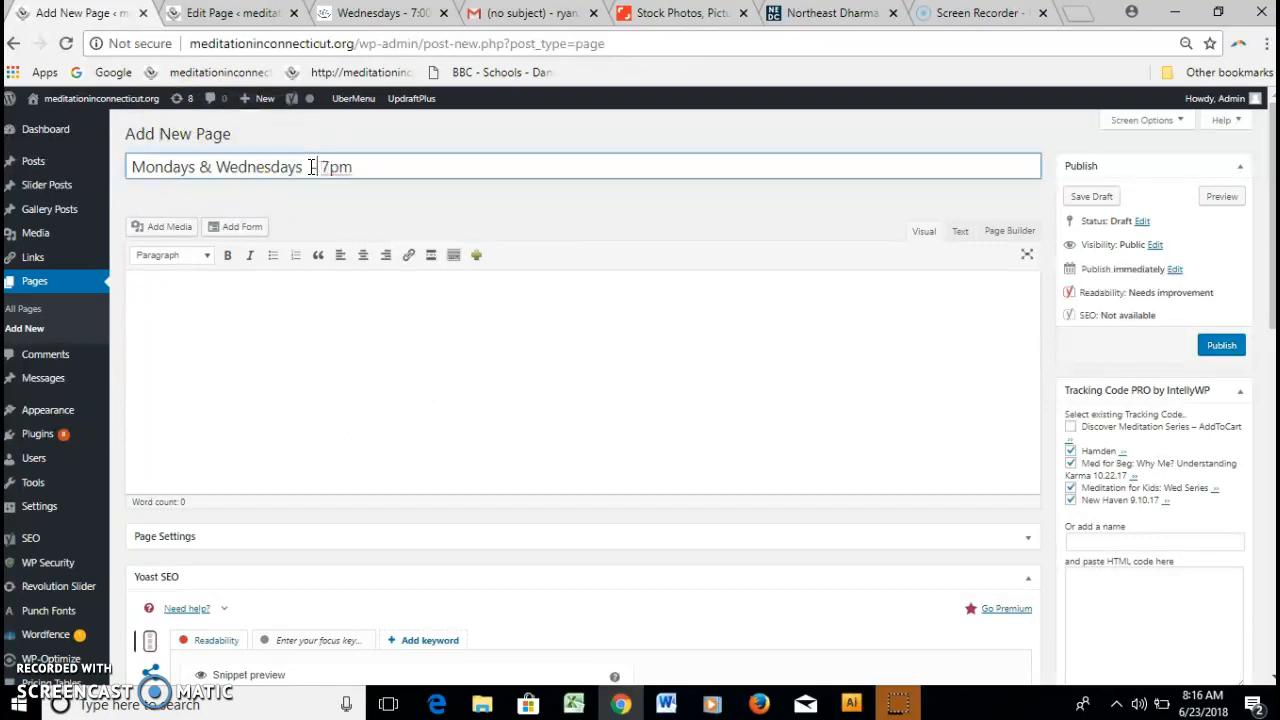
{"action": "type", "text": "-"}
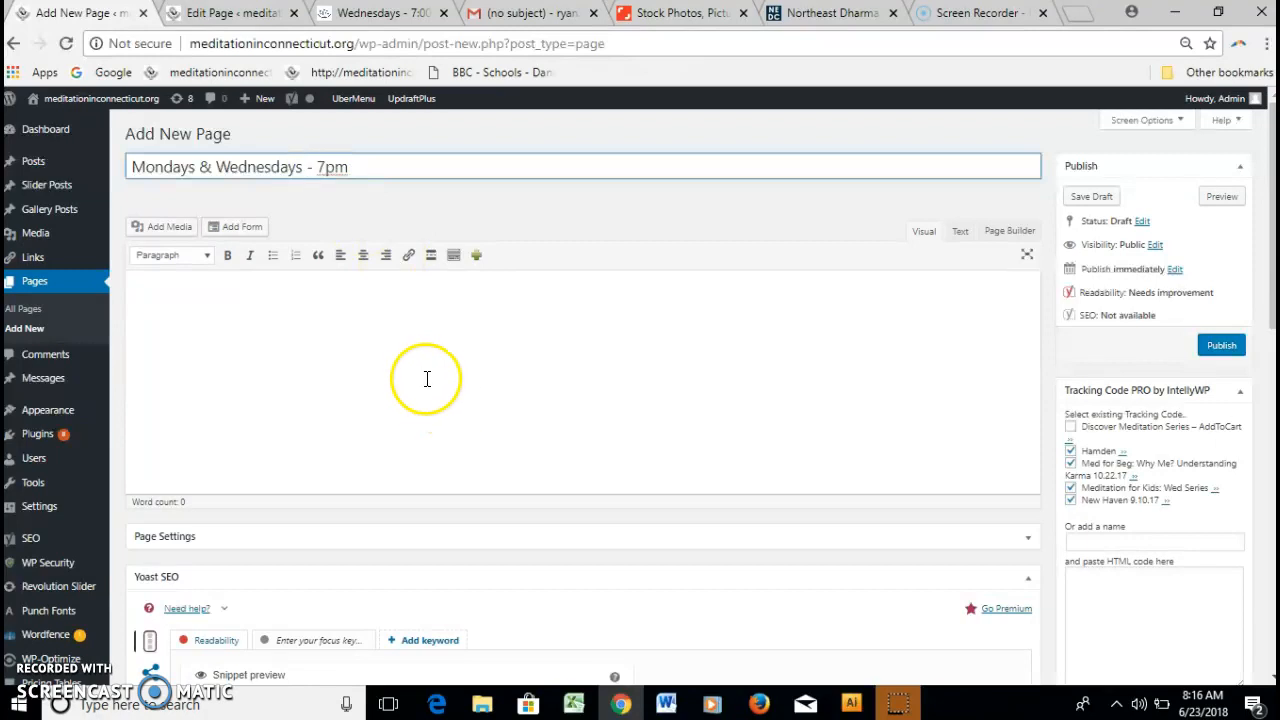
{"action": "left_click", "coordinate": [333, 296]}
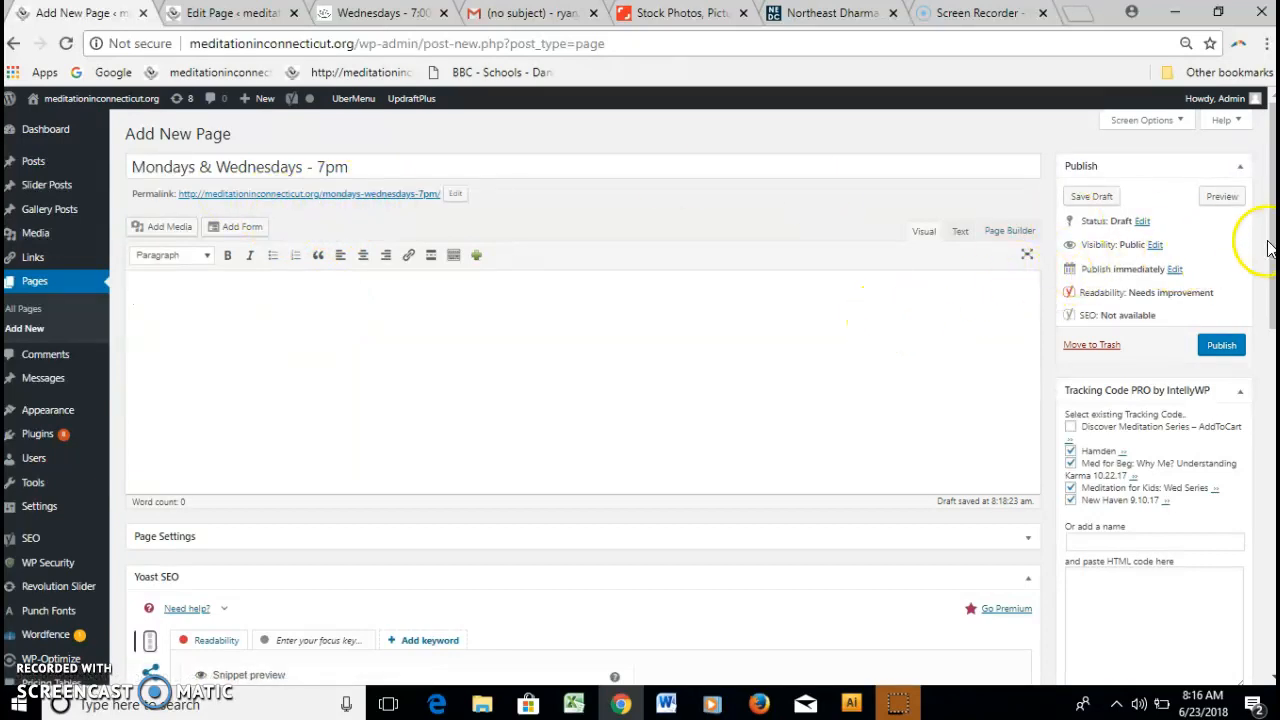
{"action": "mouse_move", "coordinate": [1274, 246]}
{"action": "left_mouse_down"}
{"action": "mouse_move", "coordinate": [1273, 263]}
{"action": "mouse_move", "coordinate": [1272, 221]}
{"action": "left_mouse_up"}
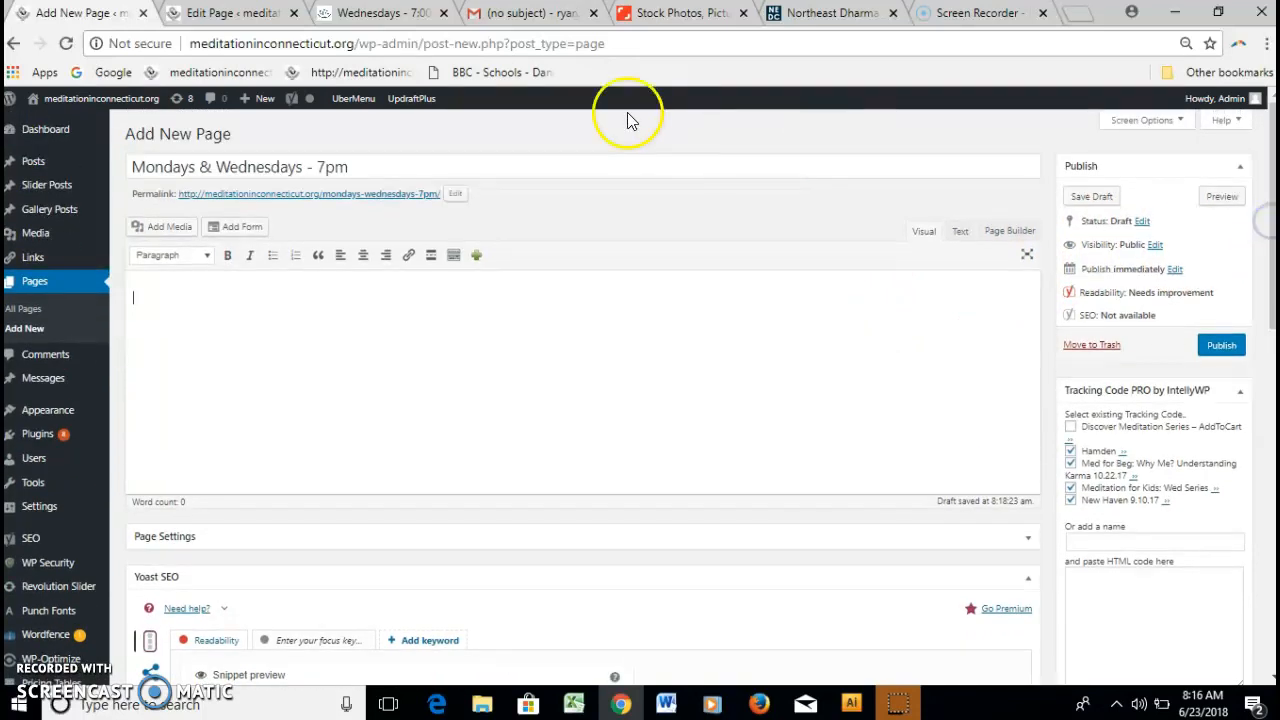
{"action": "left_click", "coordinate": [380, 12]}
{"action": "mouse_move", "coordinate": [567, 108]}
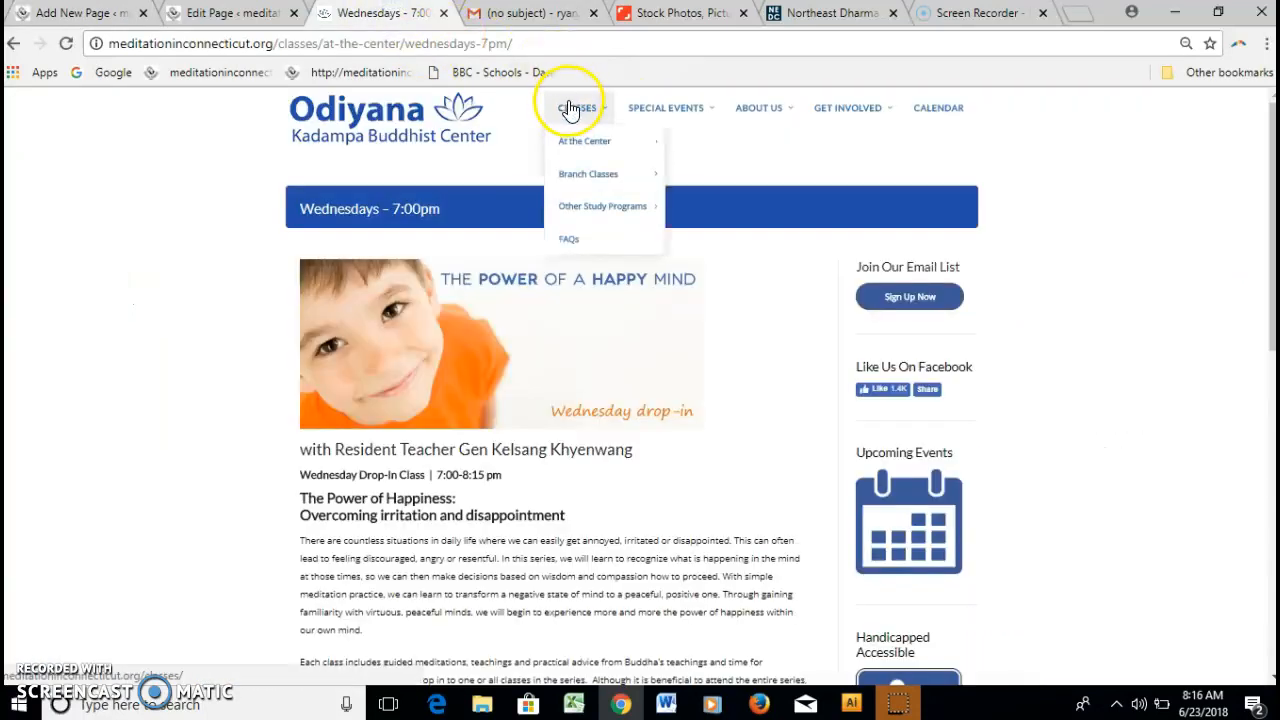
{"action": "mouse_move", "coordinate": [593, 143]}
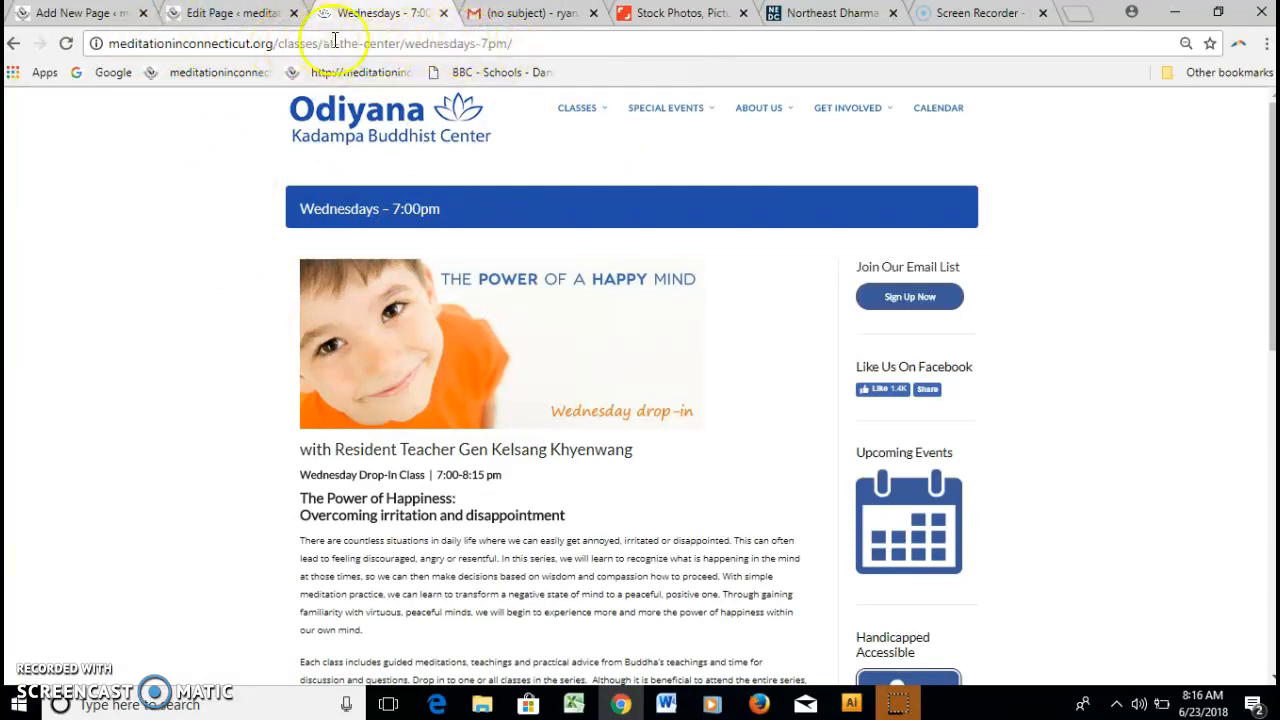
{"action": "left_click", "coordinate": [222, 13]}
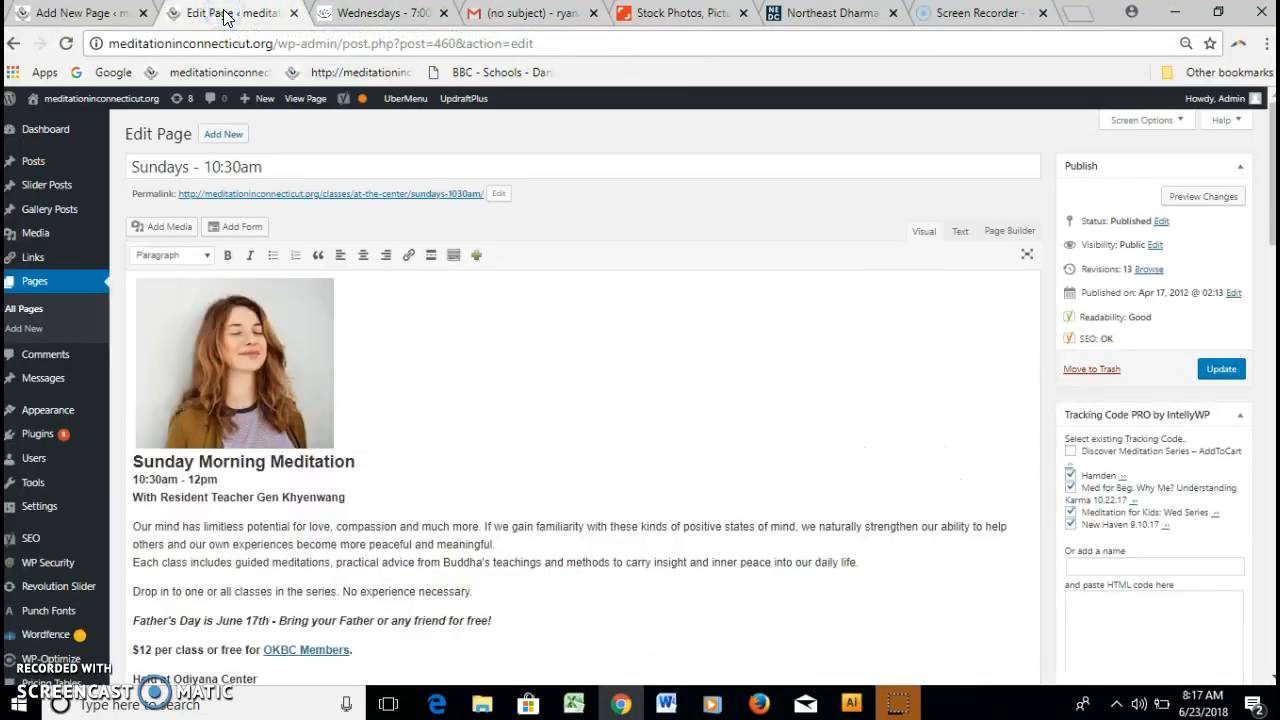
{"action": "left_click", "coordinate": [86, 15]}
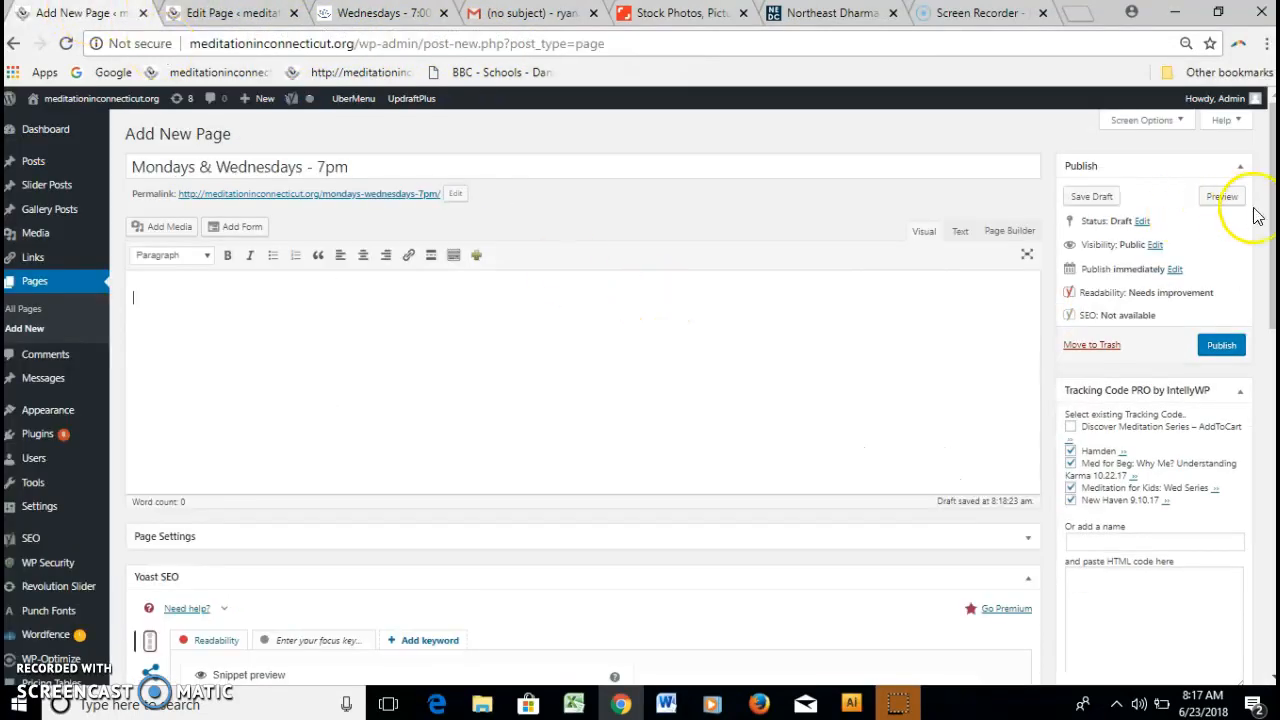
Choose 'At the Center - East Hartford' from the Page Attributes Parent dropdown.
{"action": "left_click_drag", "start_coordinate": [1272, 225], "coordinate": [1268, 574]}
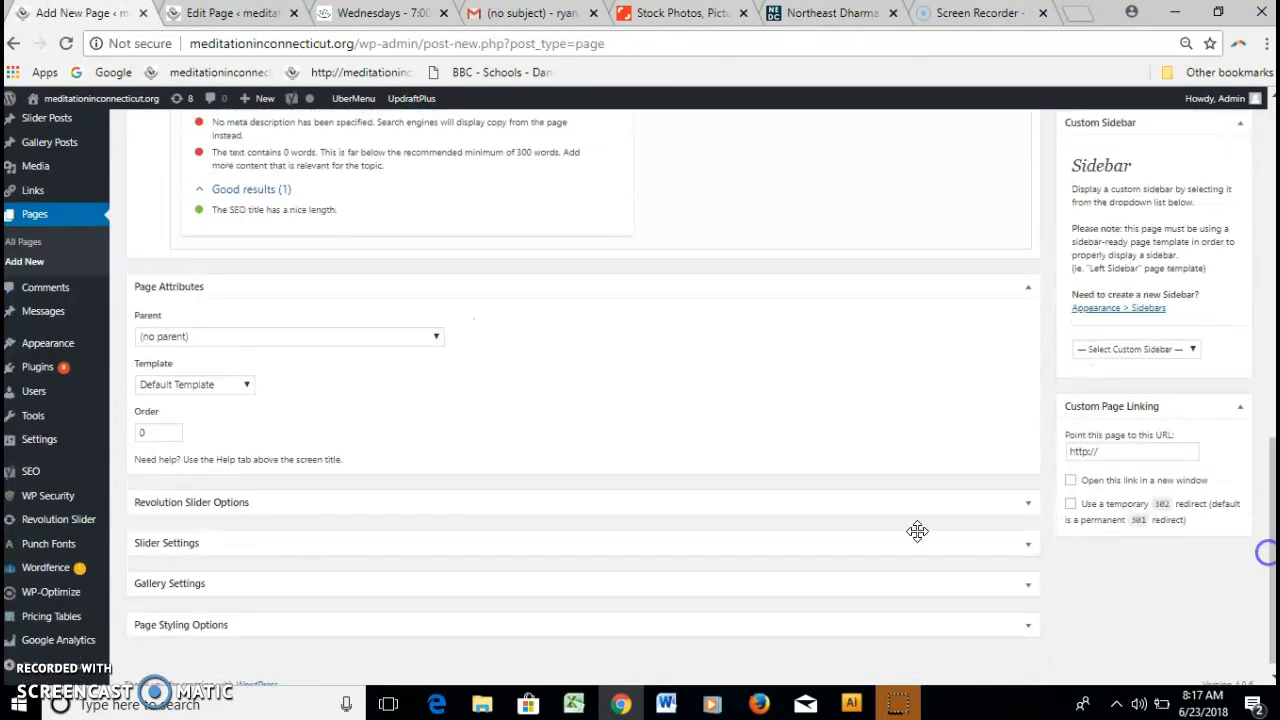
{"action": "left_click", "coordinate": [432, 340]}
{"action": "left_click_drag", "start_coordinate": [451, 390], "coordinate": [437, 537]}
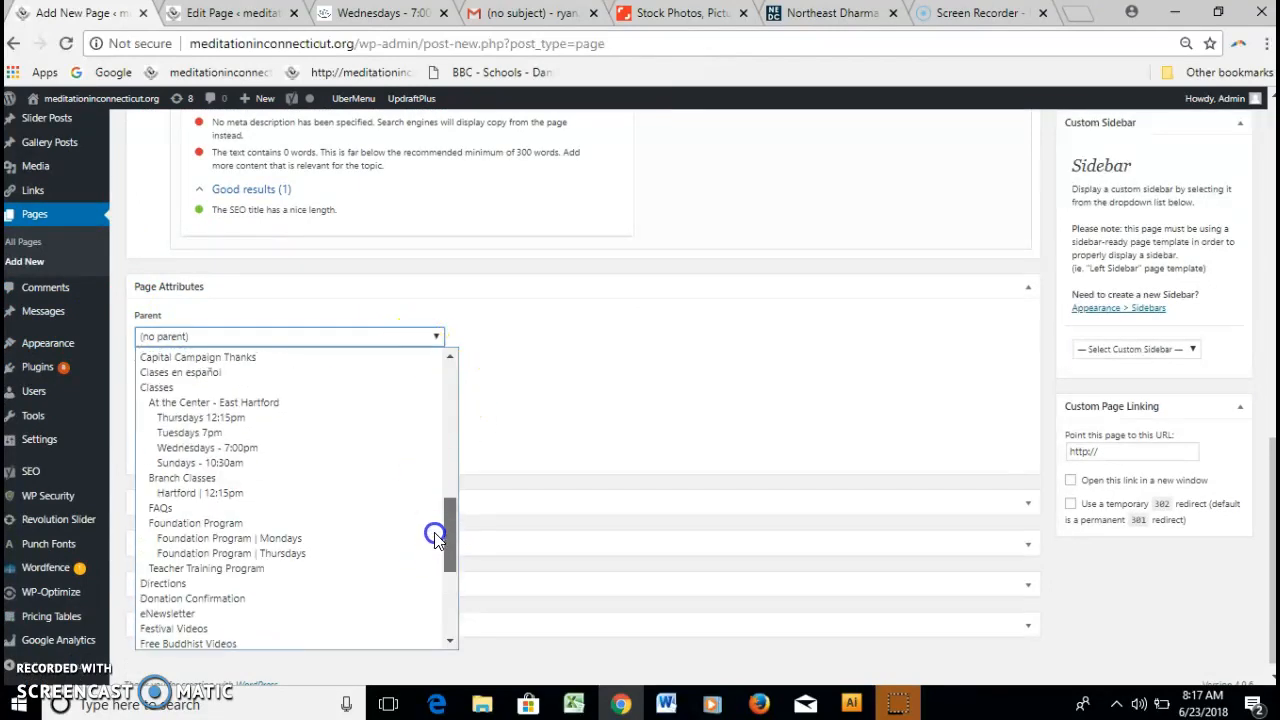
{"action": "left_click", "coordinate": [165, 404]}
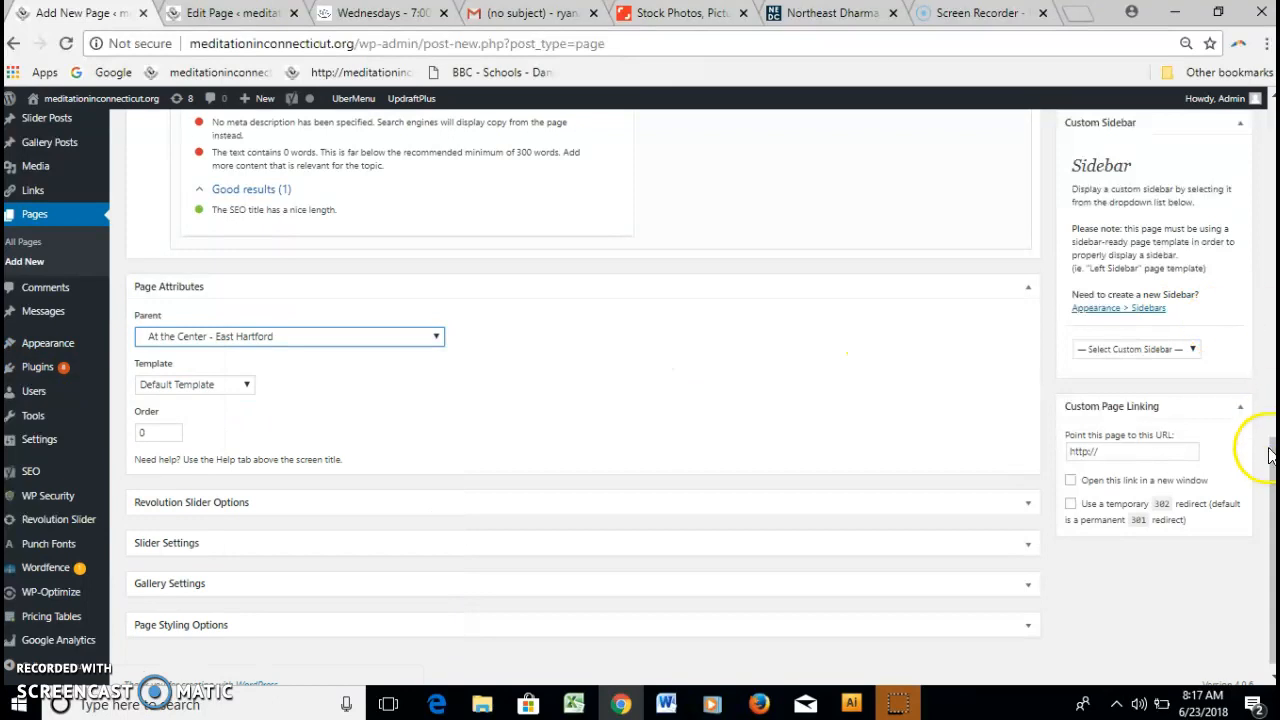
{"action": "left_click_drag", "start_coordinate": [1273, 462], "coordinate": [1260, 108]}
{"action": "left_click", "coordinate": [395, 168]}
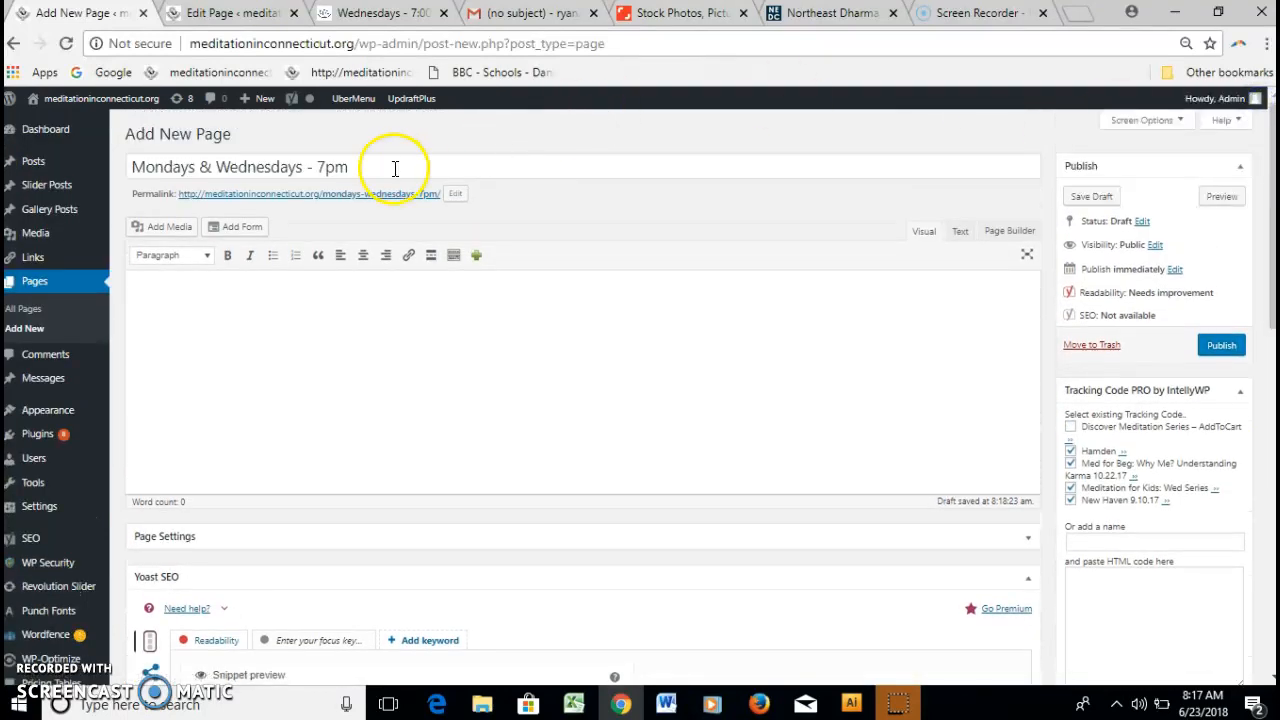
Save the draft and pick Common Sidebar in the Custom Sidebar dropdown.
{"action": "left_click", "coordinate": [1092, 197]}
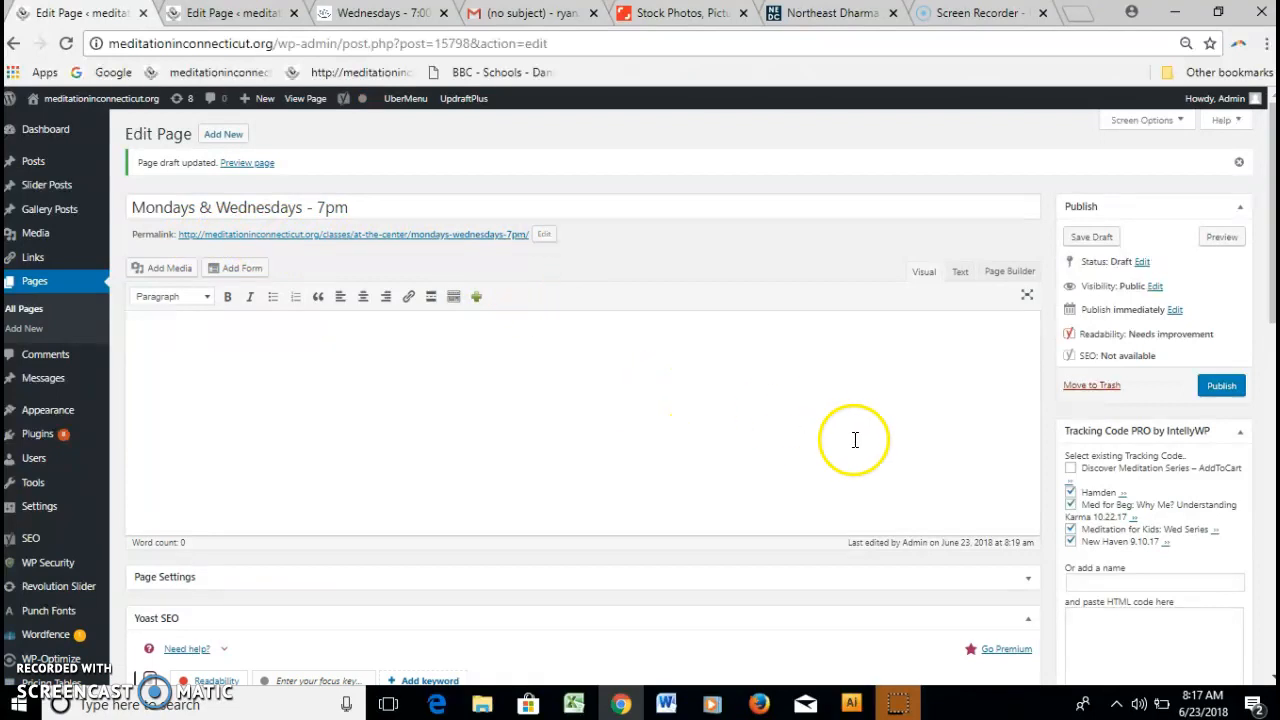
{"action": "left_click_drag", "start_coordinate": [1270, 313], "coordinate": [1260, 446]}
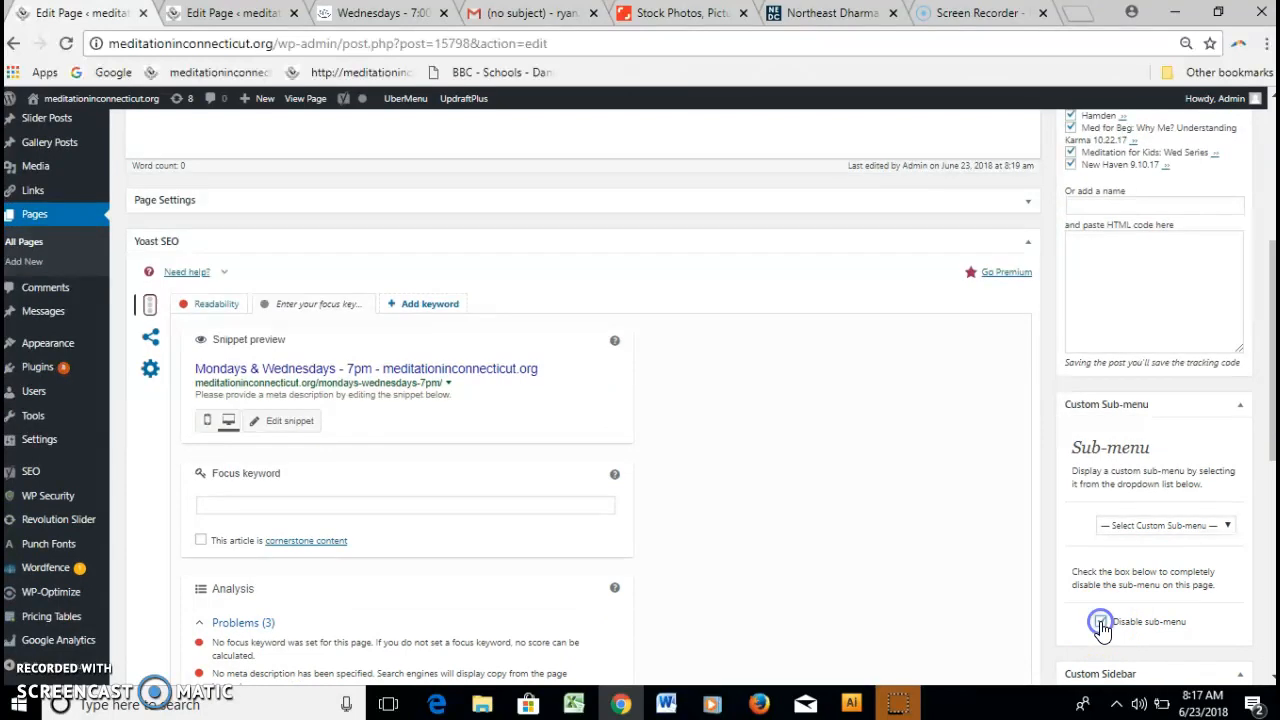
{"action": "left_click_drag", "start_coordinate": [1270, 400], "coordinate": [1272, 534]}
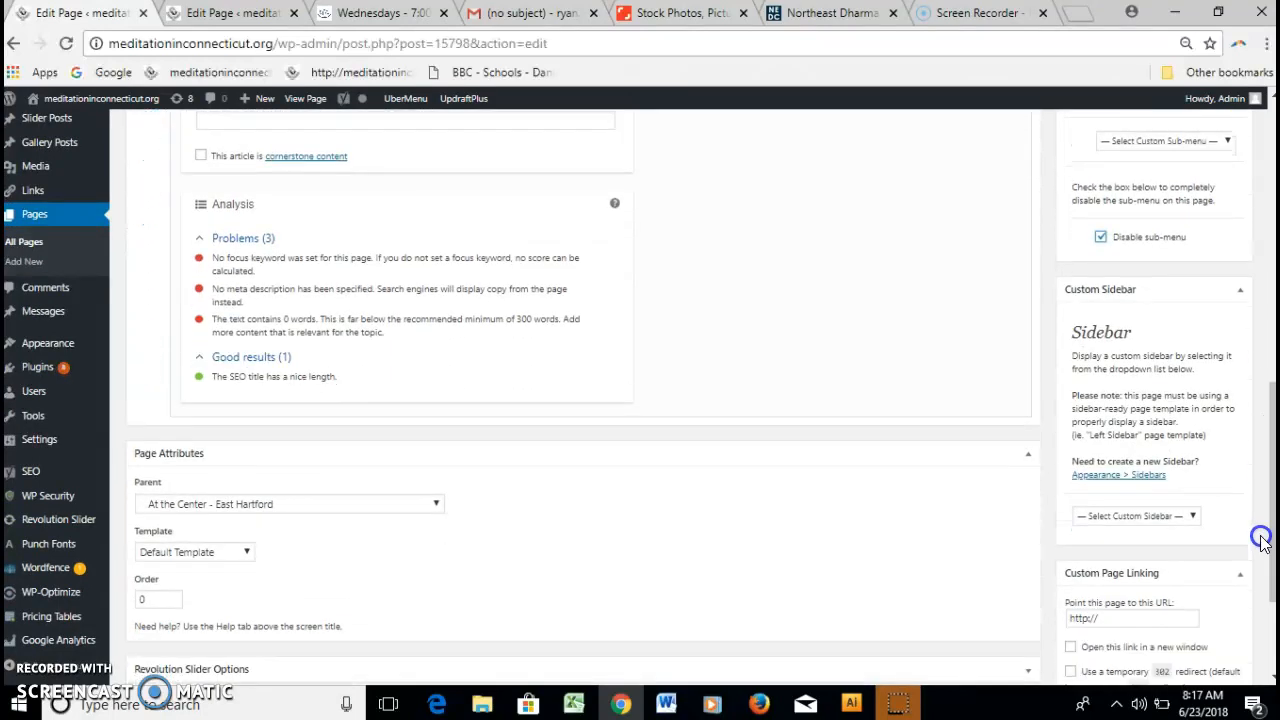
{"action": "left_click", "coordinate": [1192, 518]}
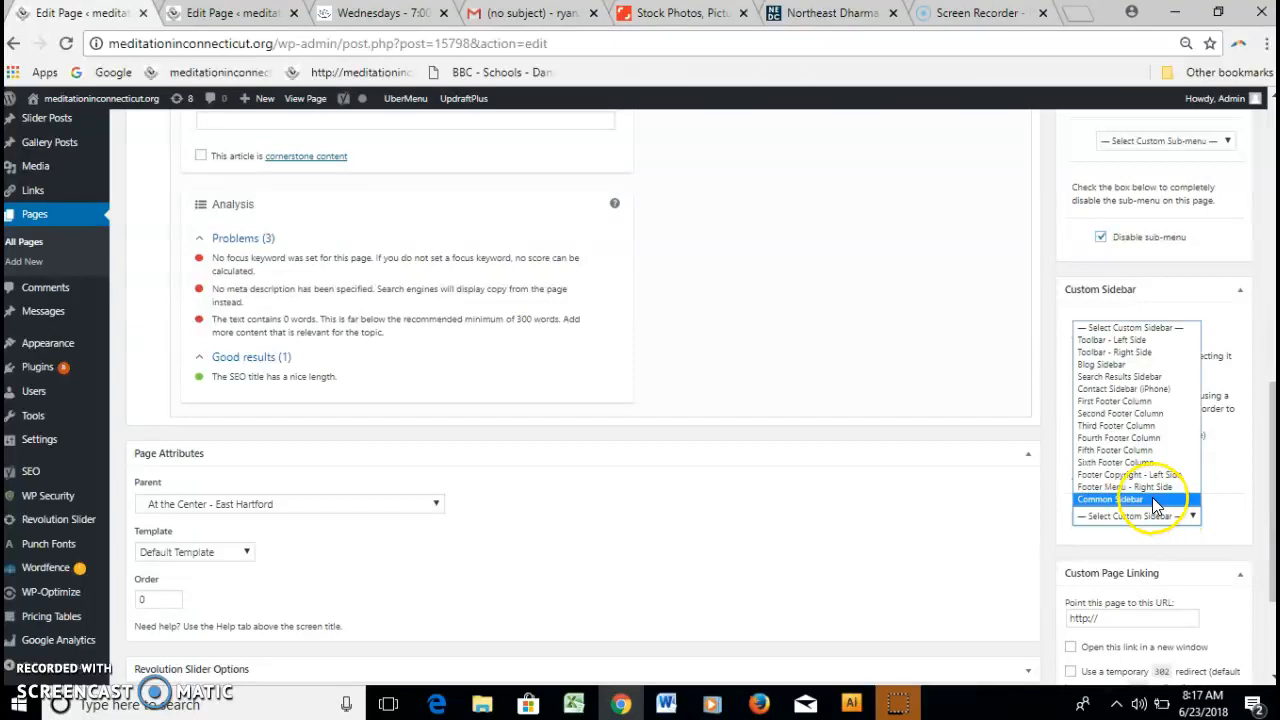
{"action": "left_click", "coordinate": [1138, 500]}
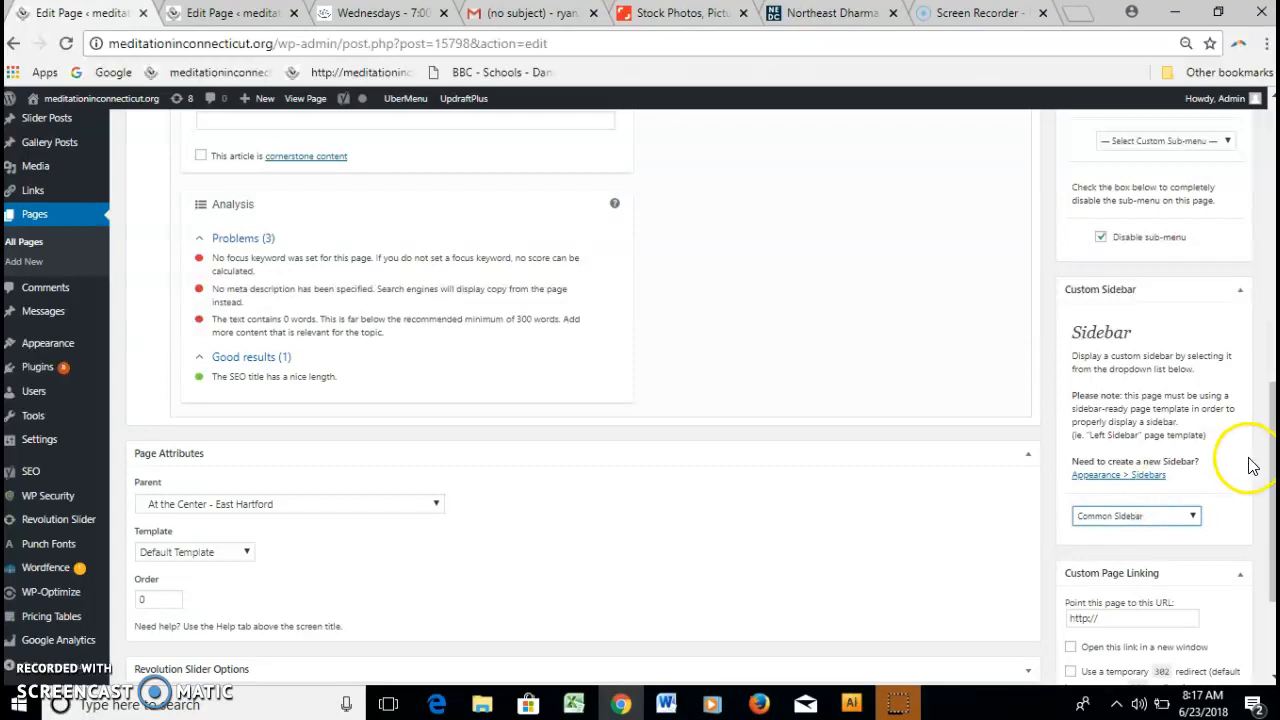
{"action": "left_click_drag", "start_coordinate": [1272, 440], "coordinate": [1270, 505]}
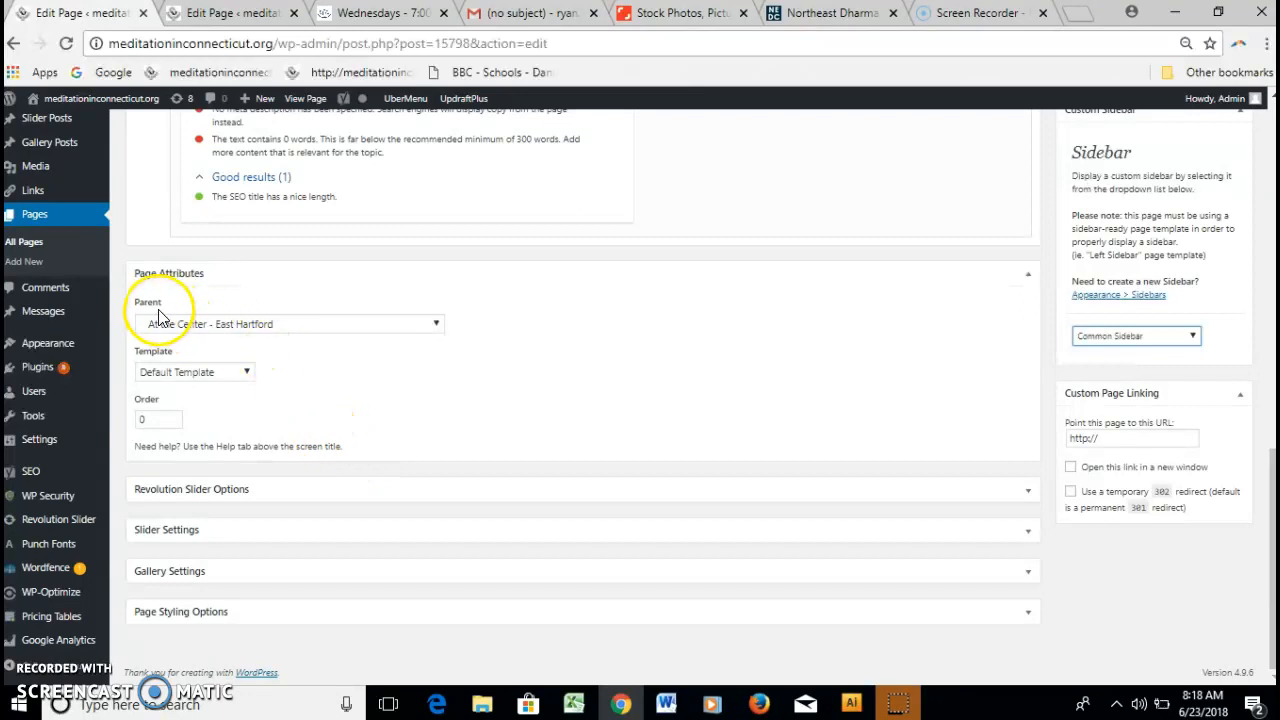
Select Right Sidebar from the Page Attributes Template dropdown.
{"action": "left_click", "coordinate": [246, 374]}
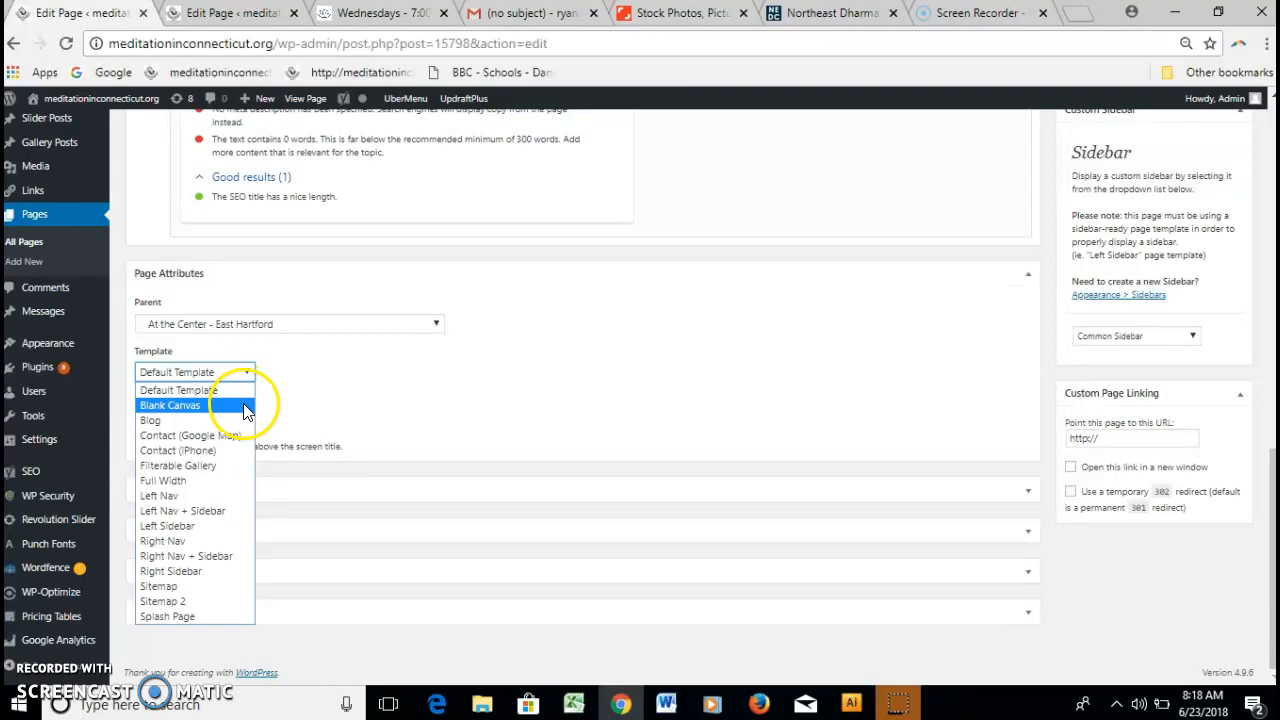
{"action": "left_click", "coordinate": [189, 571]}
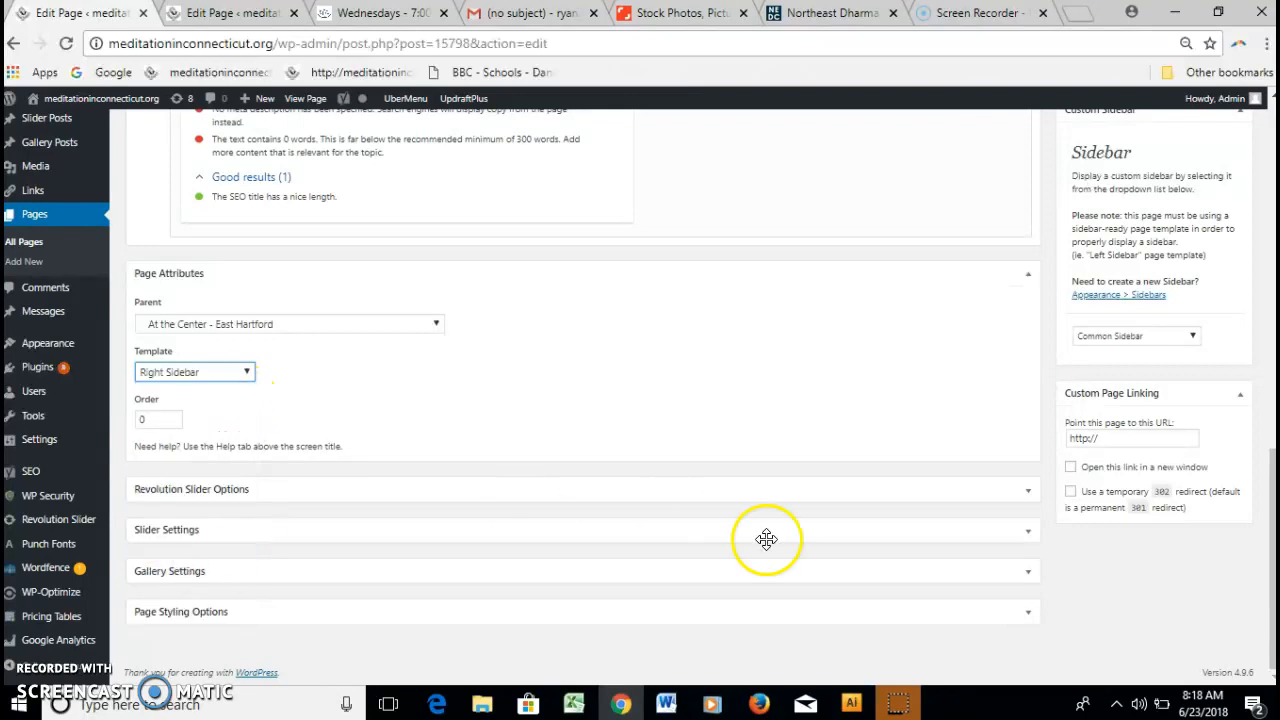
{"action": "left_click_drag", "start_coordinate": [1272, 568], "coordinate": [1270, 218]}
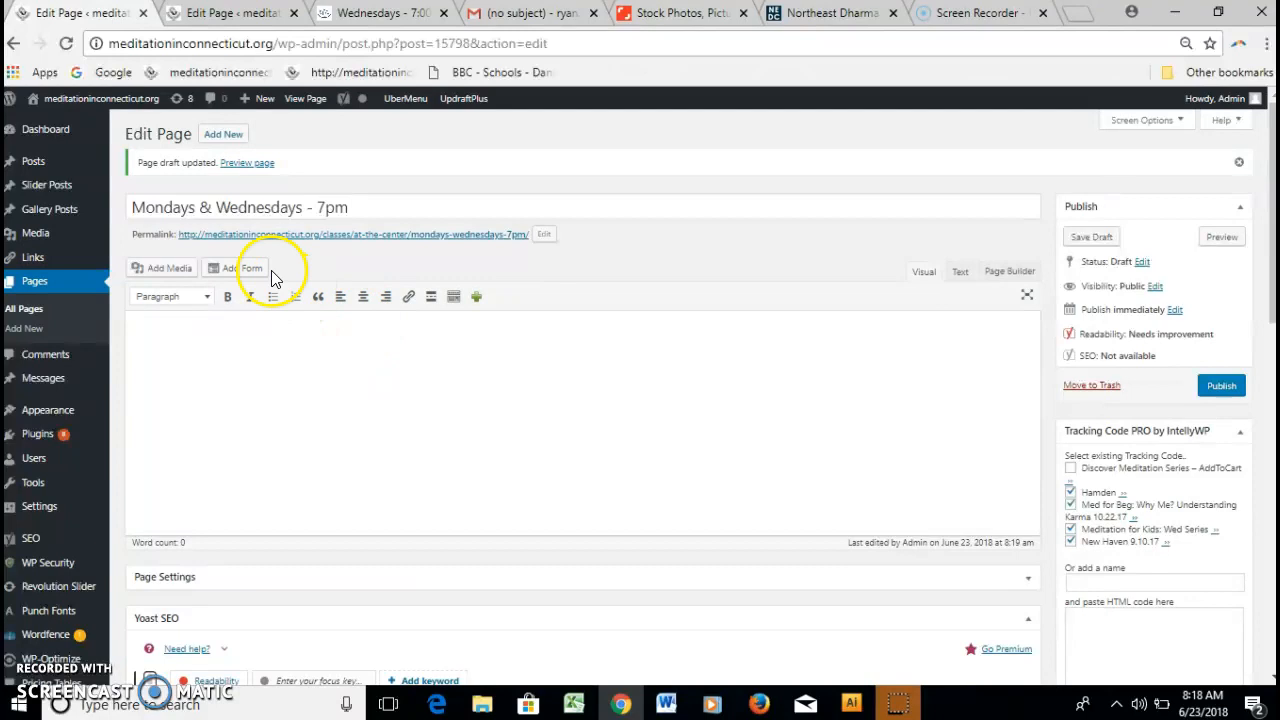
Select and copy the entire HTML source of the Sundays - 10:30am page in Text view.
{"action": "left_click", "coordinate": [241, 17]}
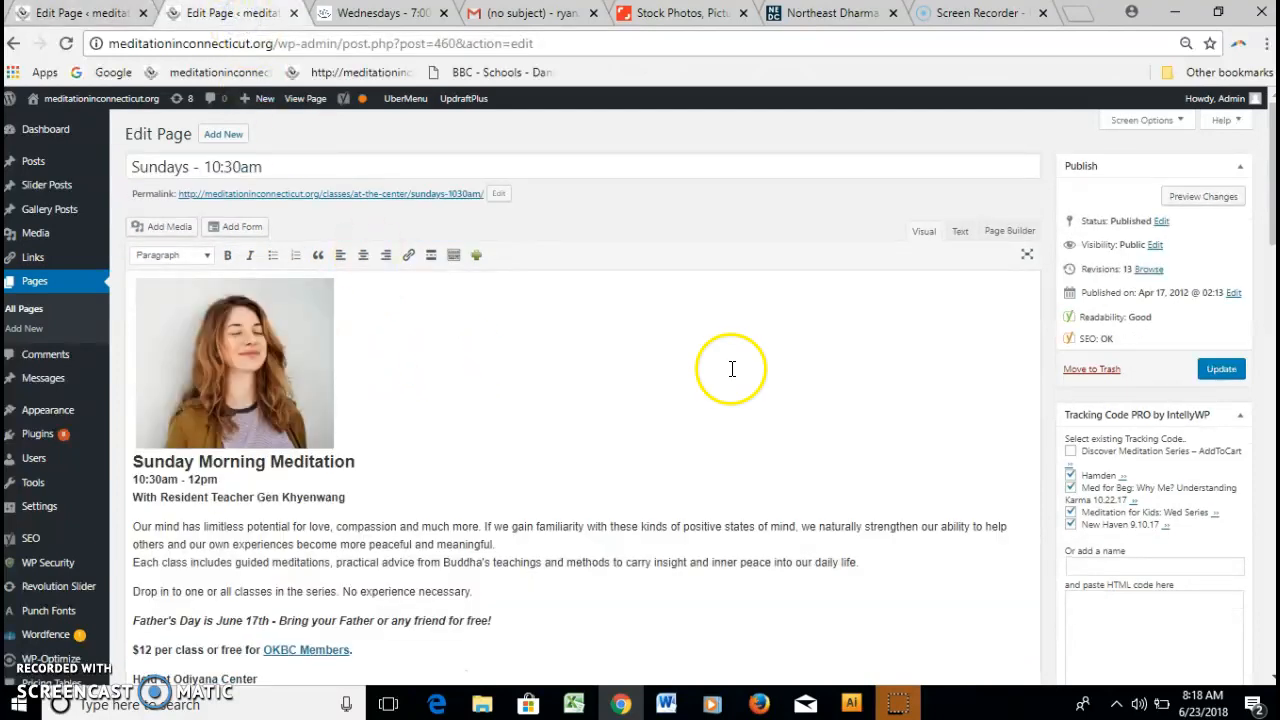
{"action": "left_click", "coordinate": [961, 231]}
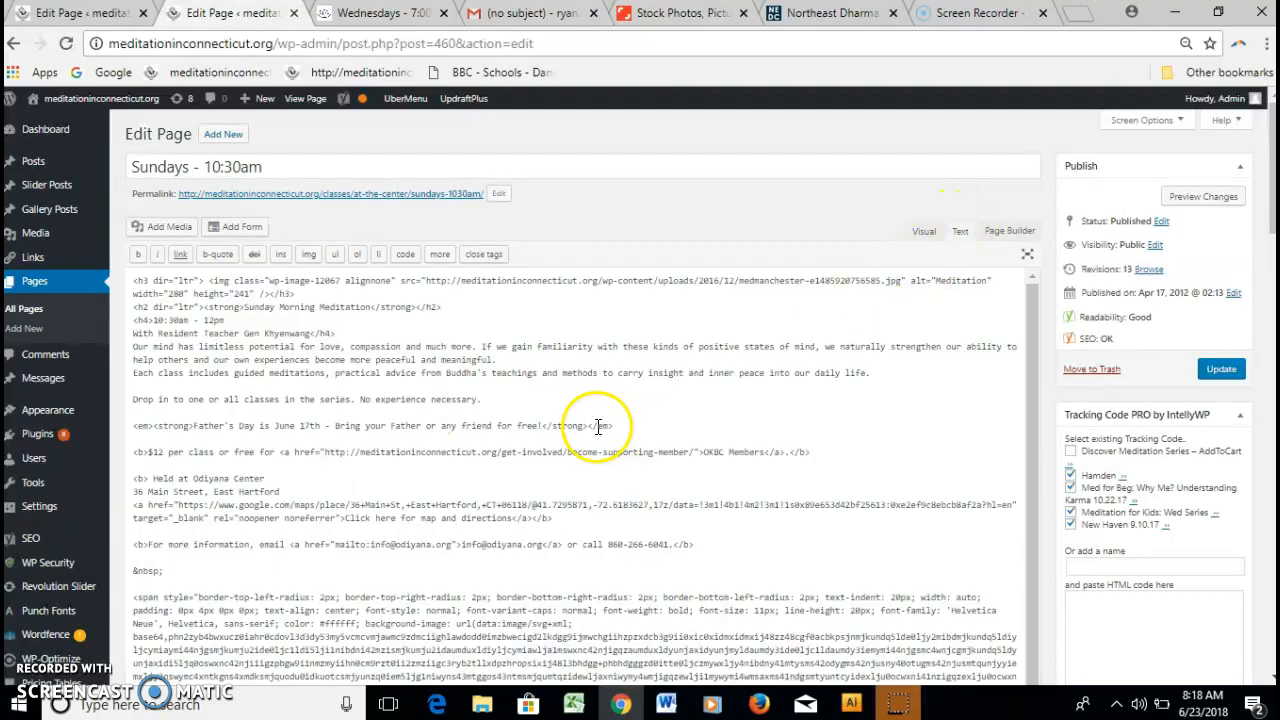
{"action": "key", "text": "ctrl+a"}
{"action": "left_click", "coordinate": [237, 372]}
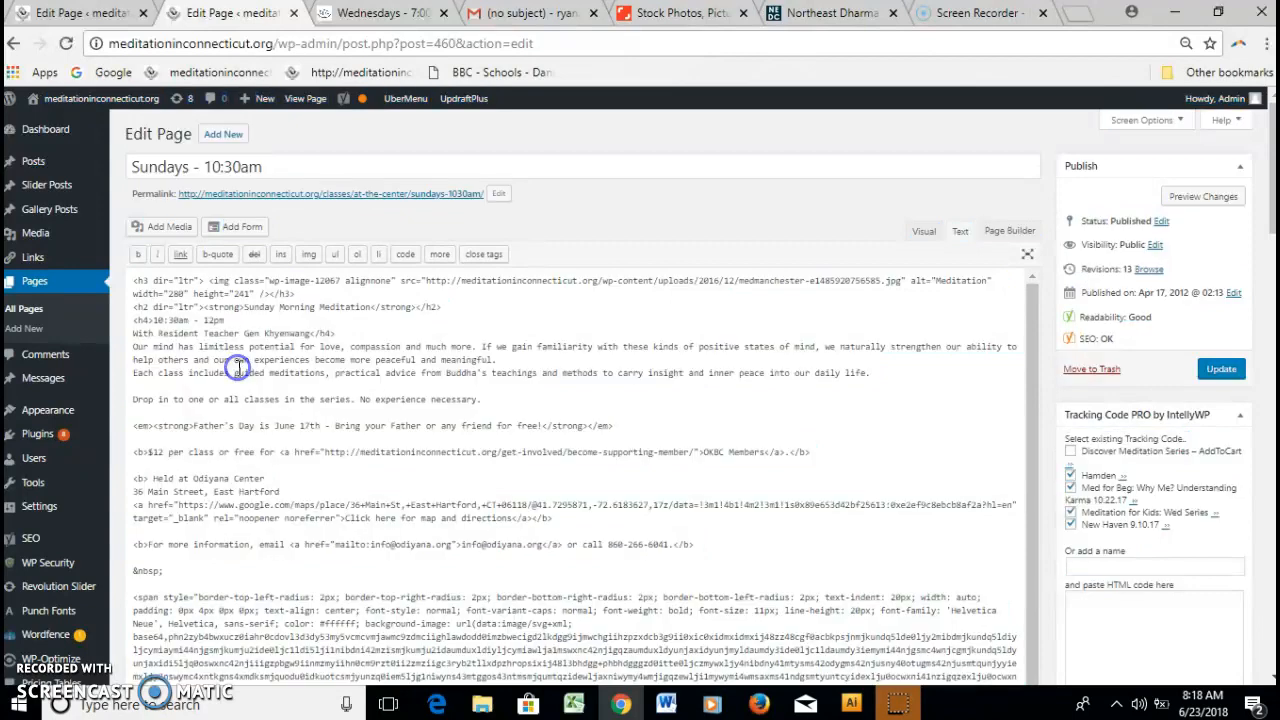
{"action": "left_click_drag", "start_coordinate": [135, 293], "coordinate": [851, 280]}
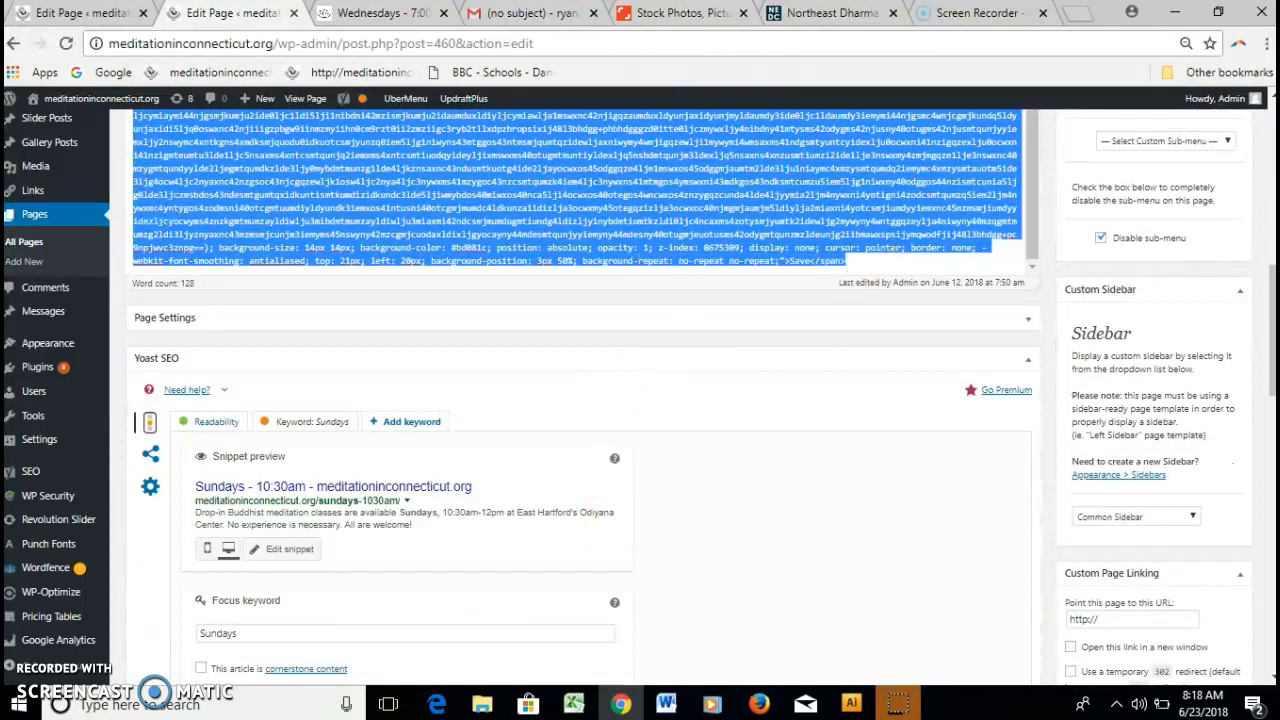
Paste the Sundays HTML into the Mondays & Wednesdays page's Text view and return to Visual.
{"action": "left_click", "coordinate": [46, 14]}
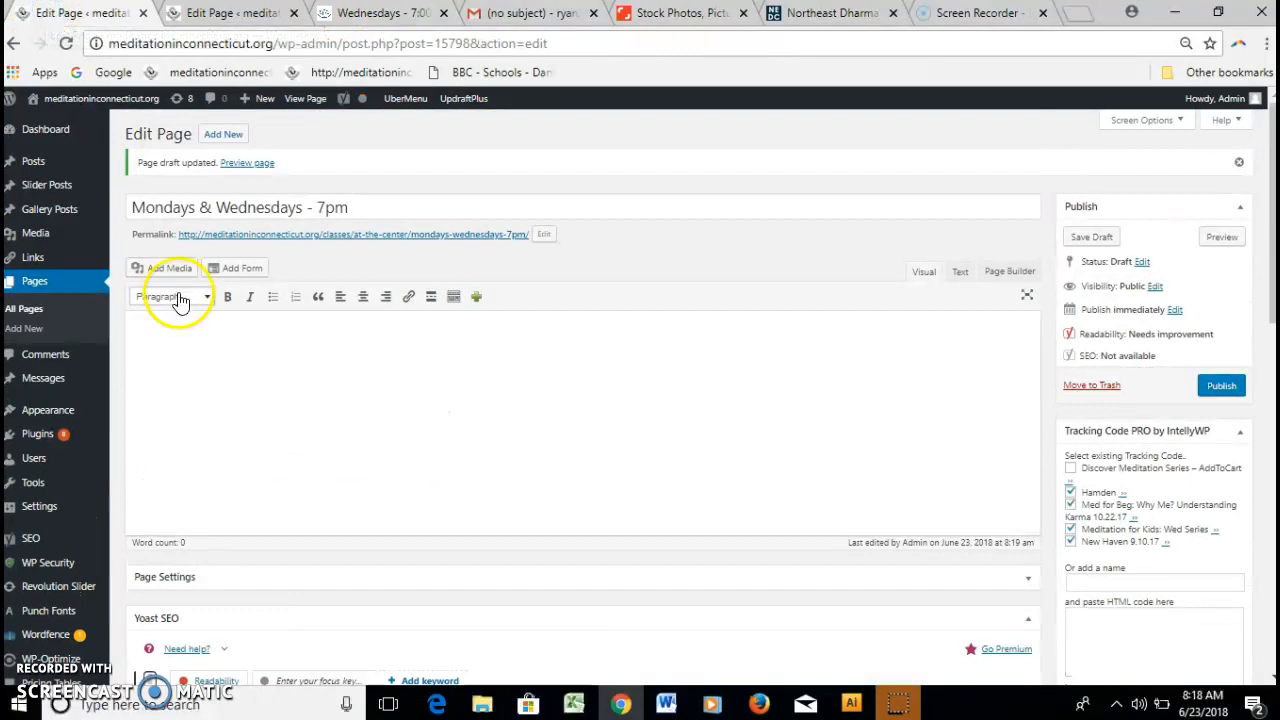
{"action": "left_click", "coordinate": [960, 274]}
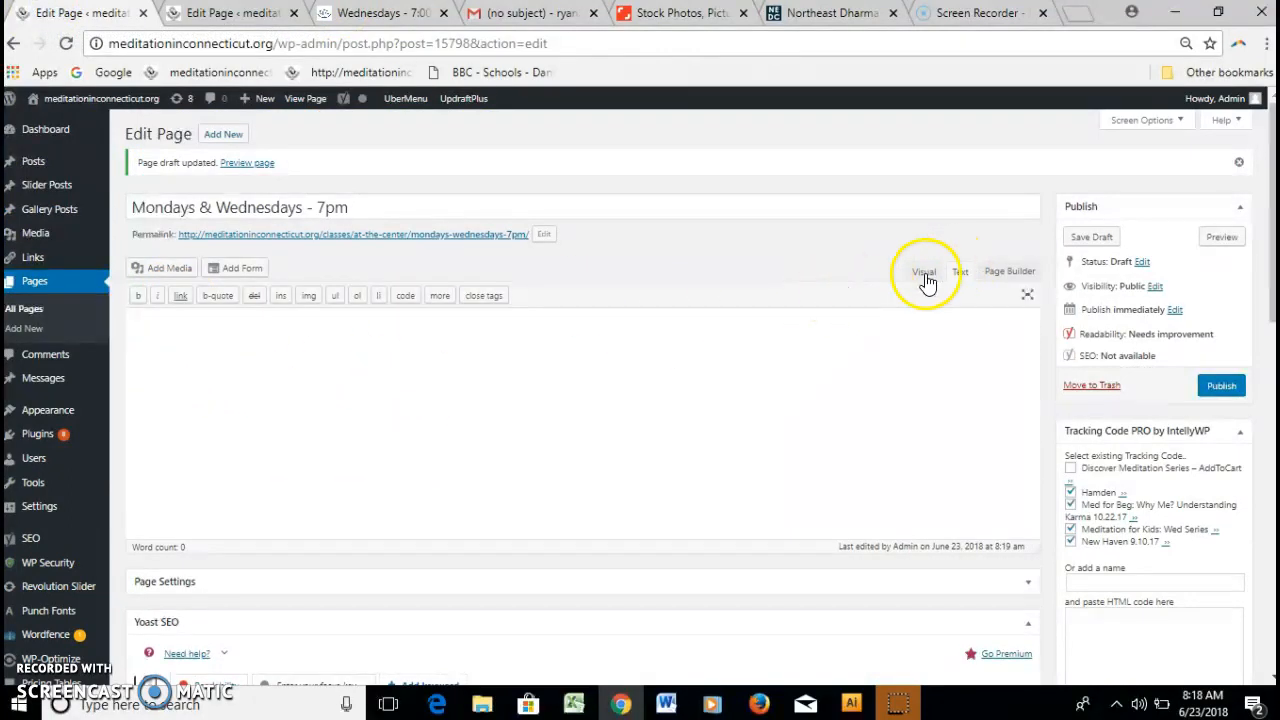
{"action": "left_click", "coordinate": [331, 346]}
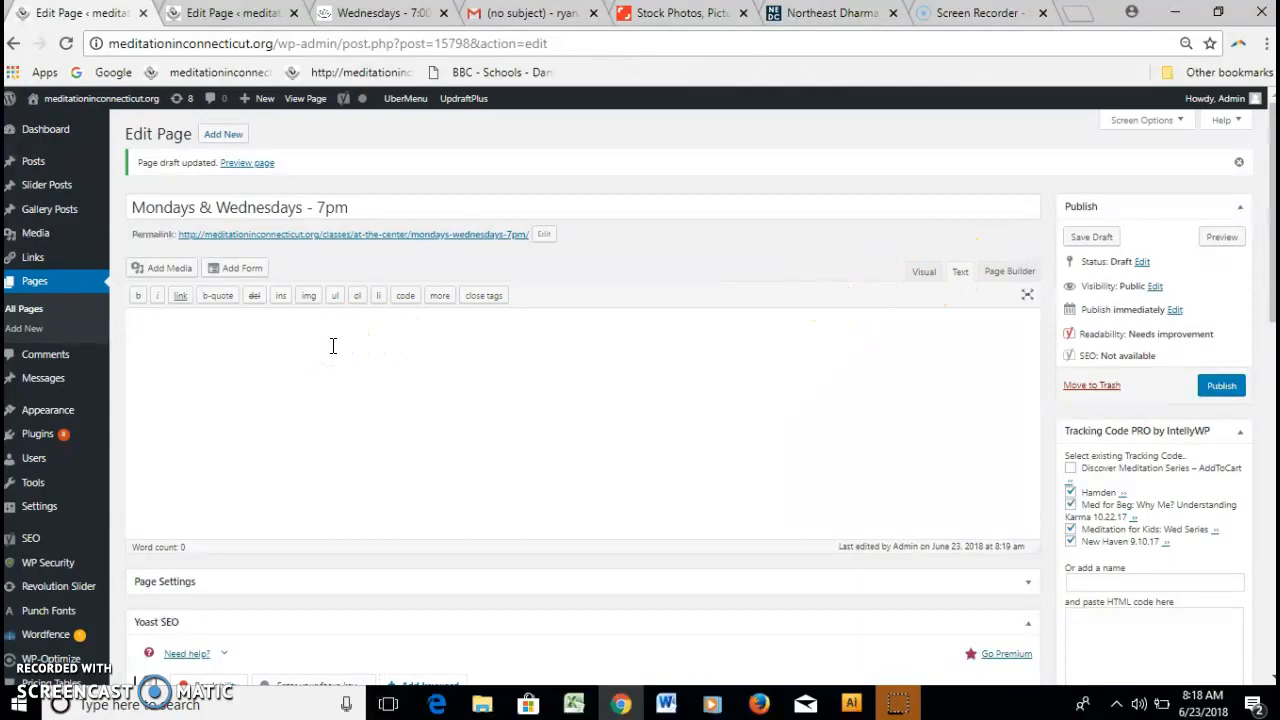
{"action": "key", "text": "ctrl+v"}
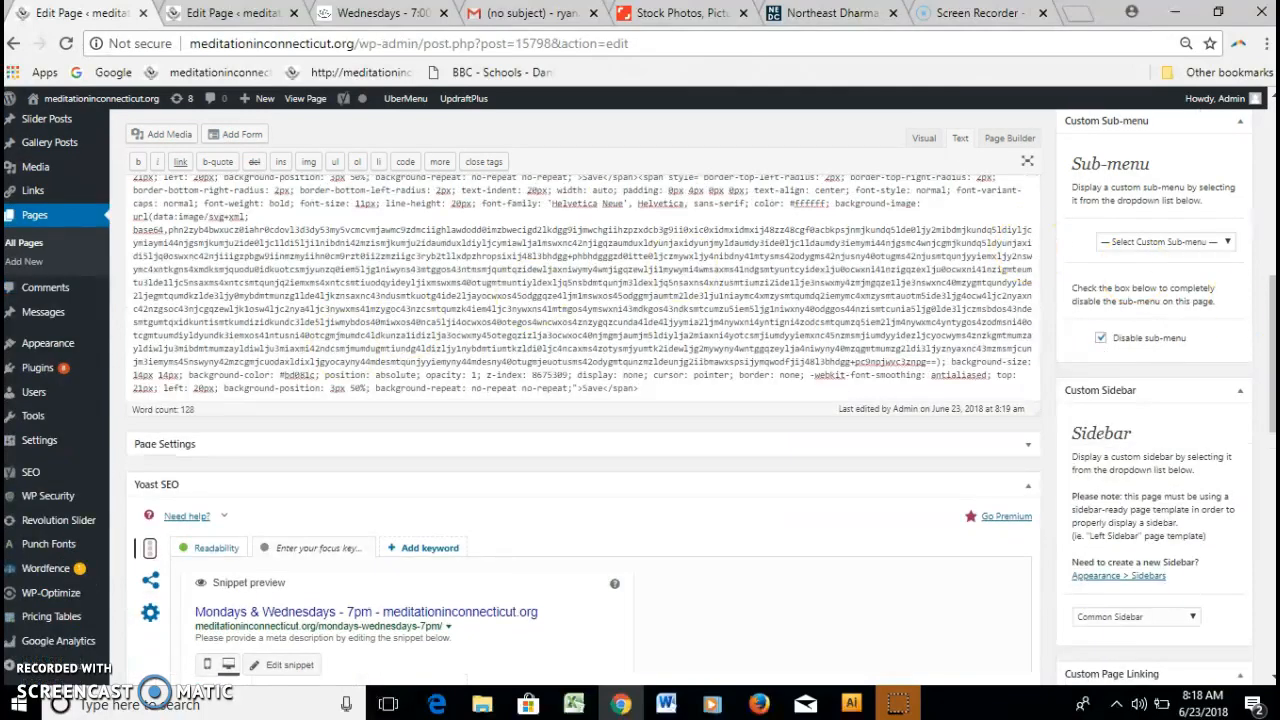
{"action": "left_click_drag", "start_coordinate": [1272, 355], "coordinate": [1243, 171]}
{"action": "left_click", "coordinate": [928, 285]}
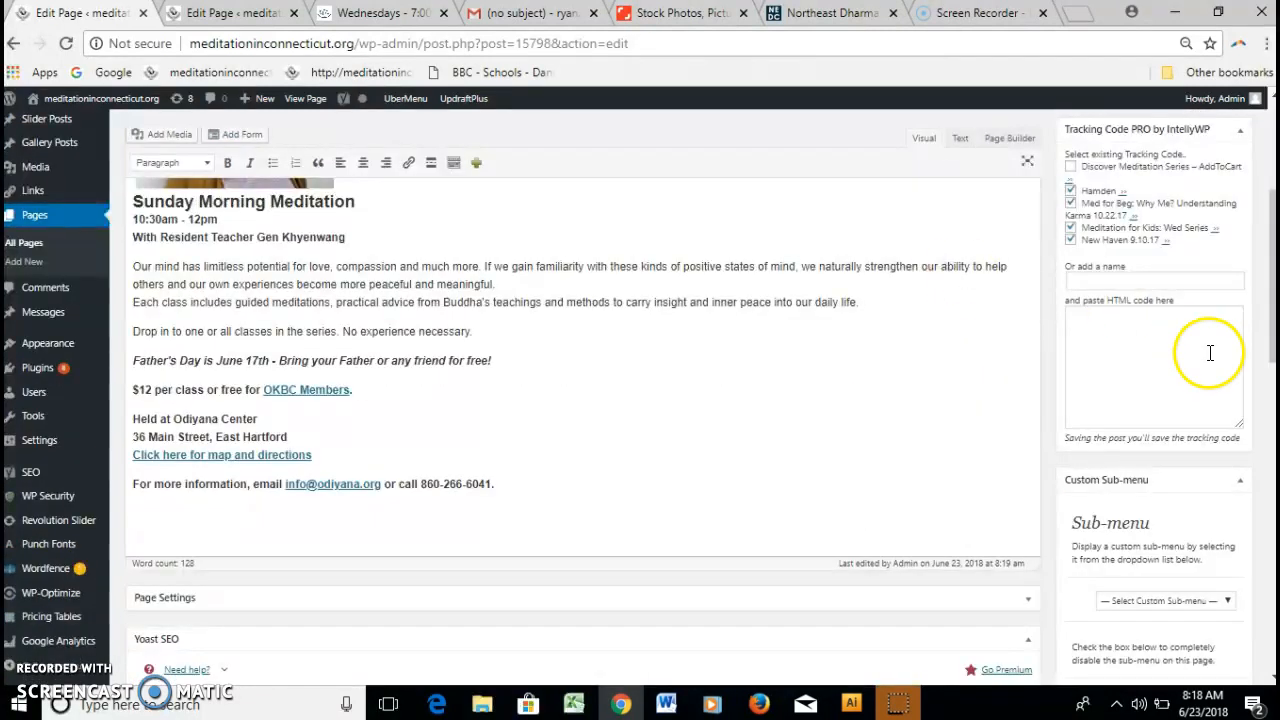
{"action": "left_click_drag", "start_coordinate": [1267, 328], "coordinate": [1265, 282]}
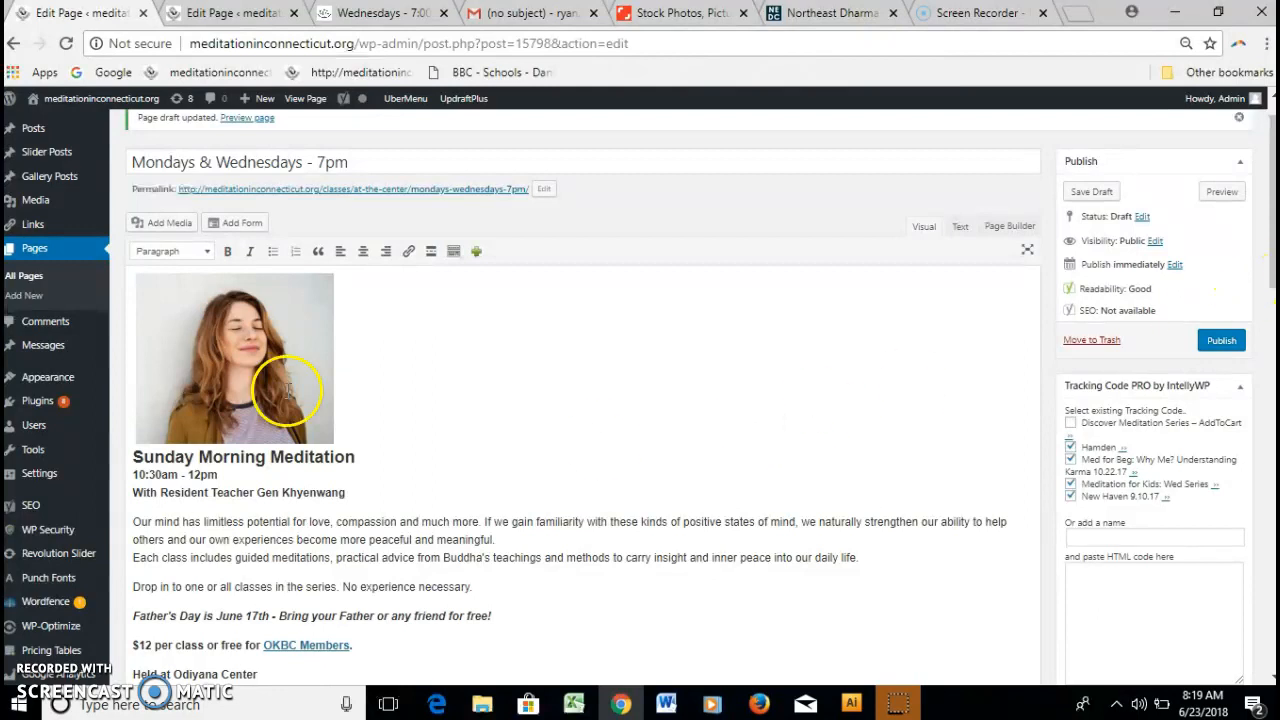
Close the Sundays page editor tab, leaving the Mondays & Wednesdays editor open.
{"action": "left_click", "coordinate": [215, 17]}
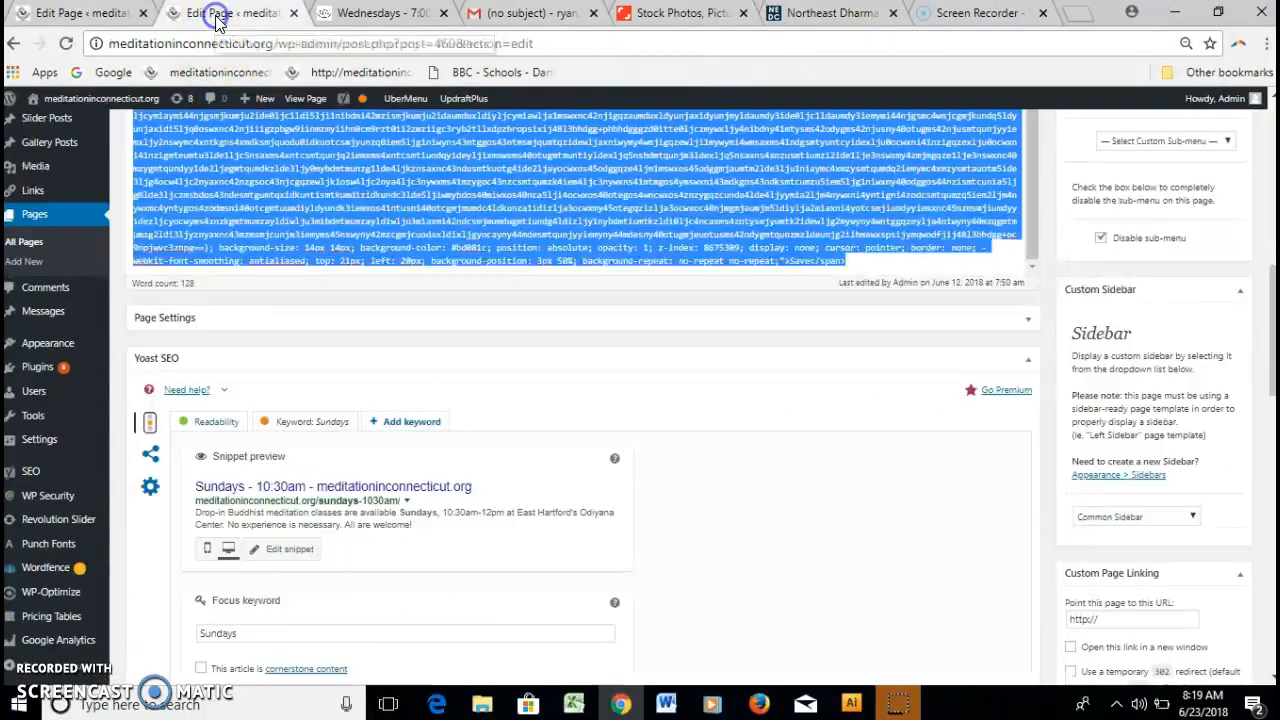
{"action": "left_click", "coordinate": [100, 13]}
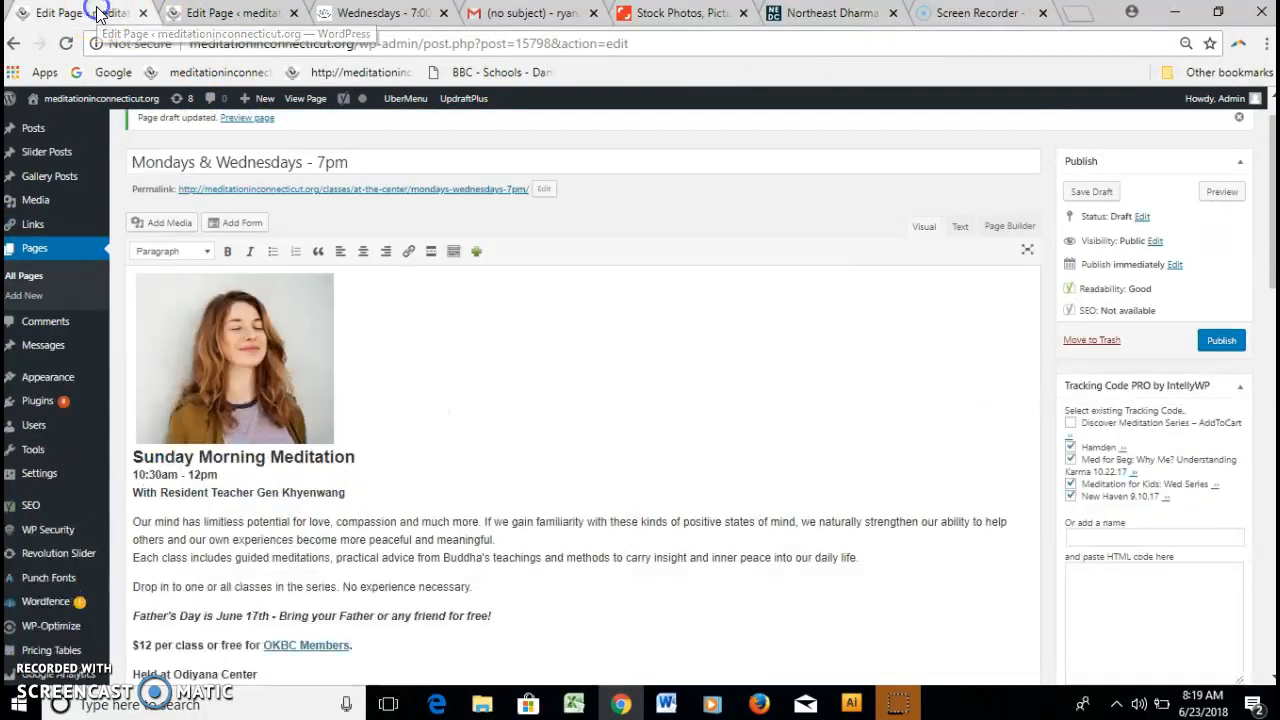
{"action": "left_click", "coordinate": [205, 17]}
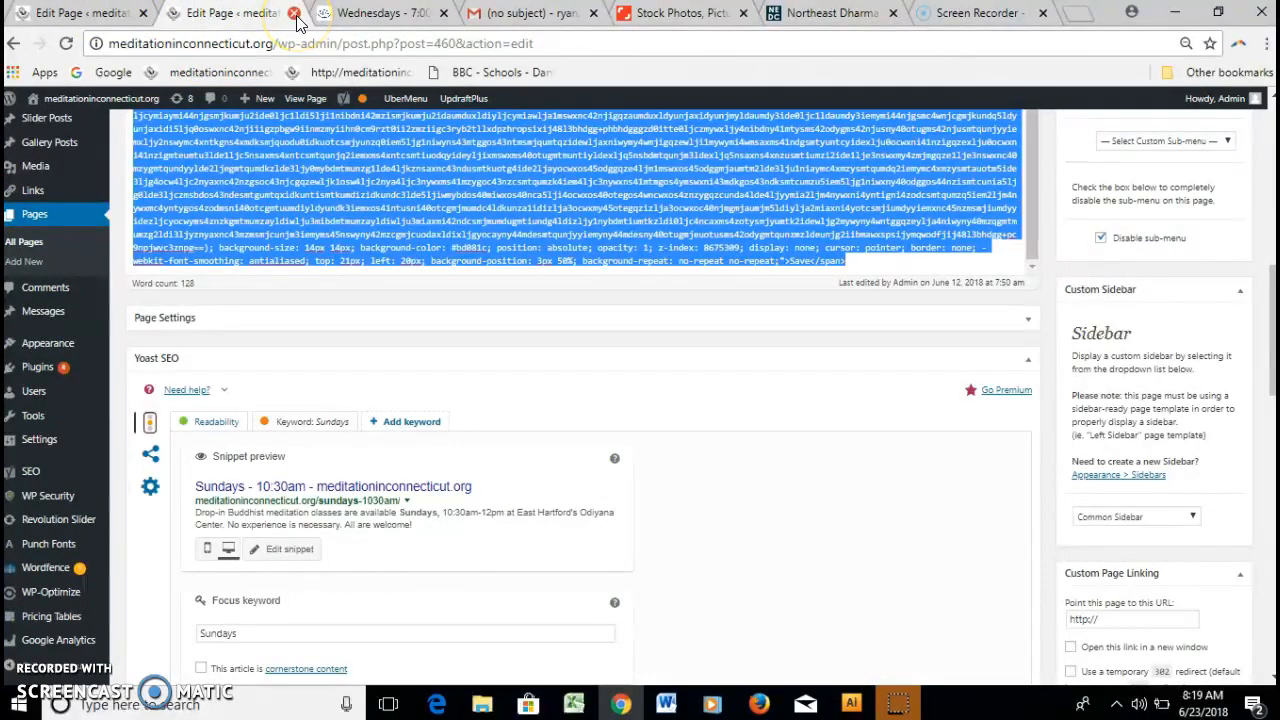
{"action": "left_click", "coordinate": [295, 14]}
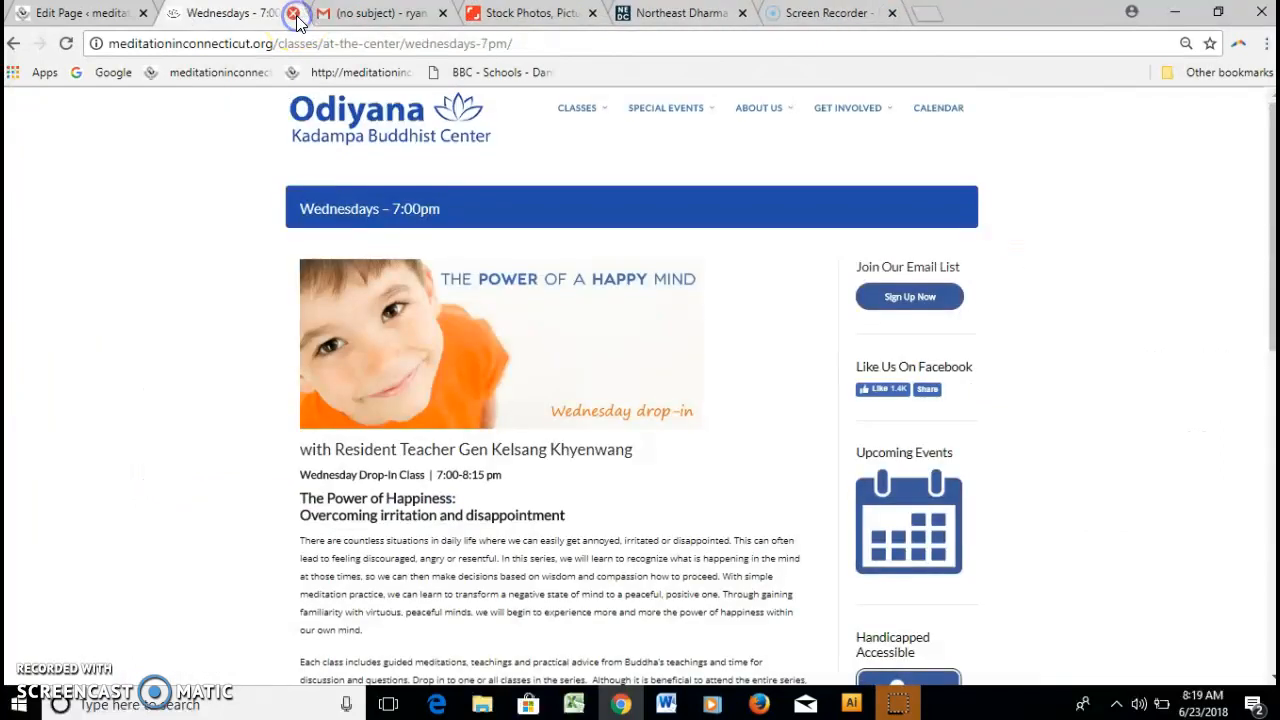
{"action": "left_click", "coordinate": [70, 13]}
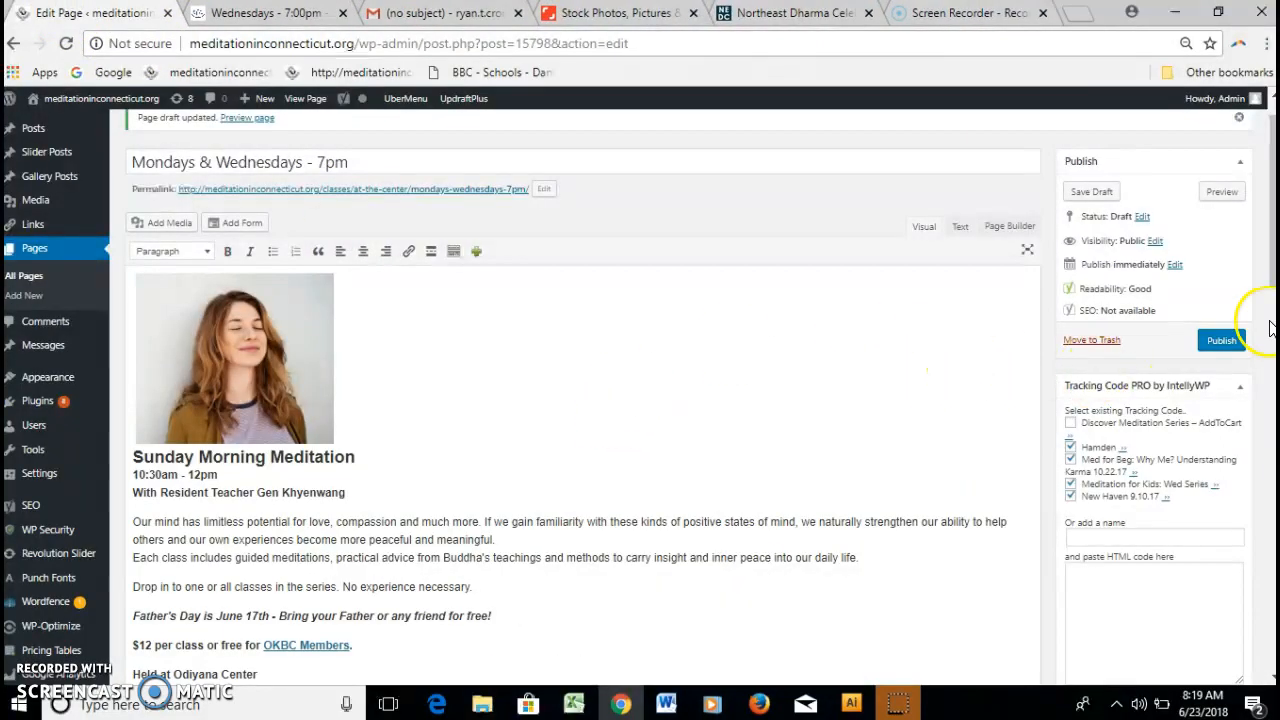
Enter 'Monday & Wednesday meditation' in the Yoast SEO Focus keyword field.
{"action": "left_click_drag", "start_coordinate": [1269, 285], "coordinate": [1272, 268]}
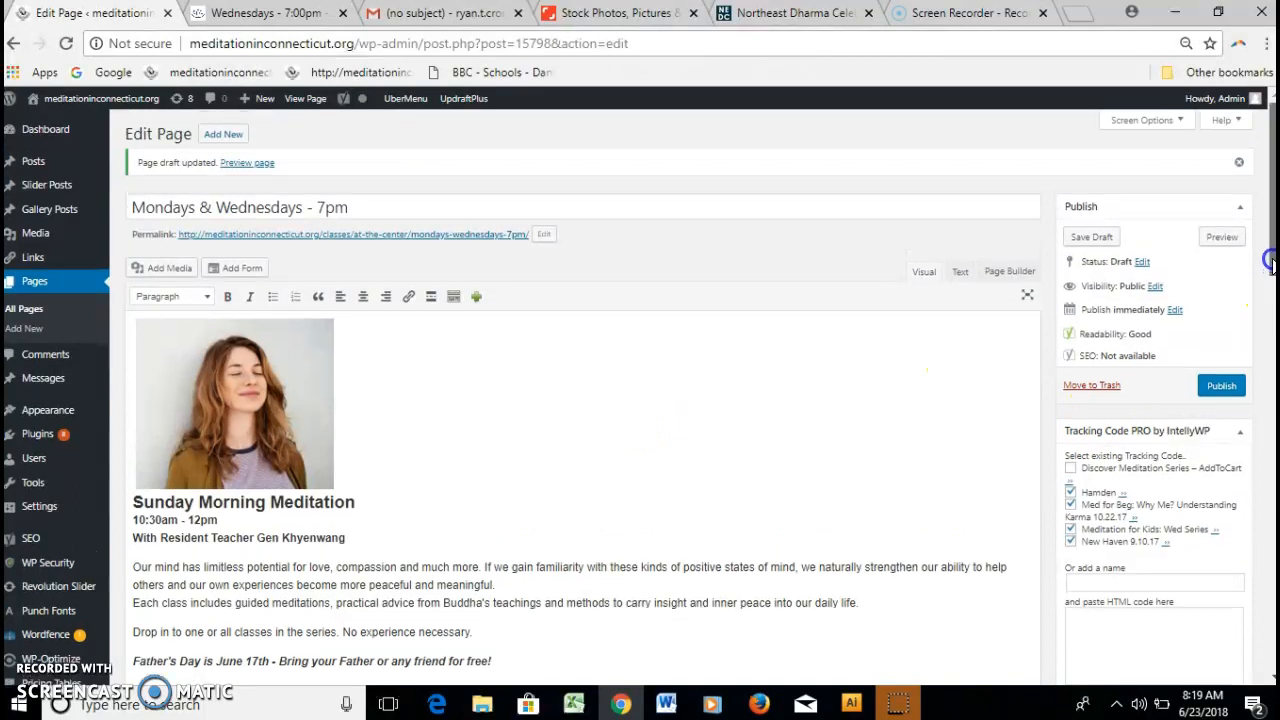
{"action": "scroll", "coordinate": [1268, 290], "scroll_direction": "down", "scroll_amount": 4}
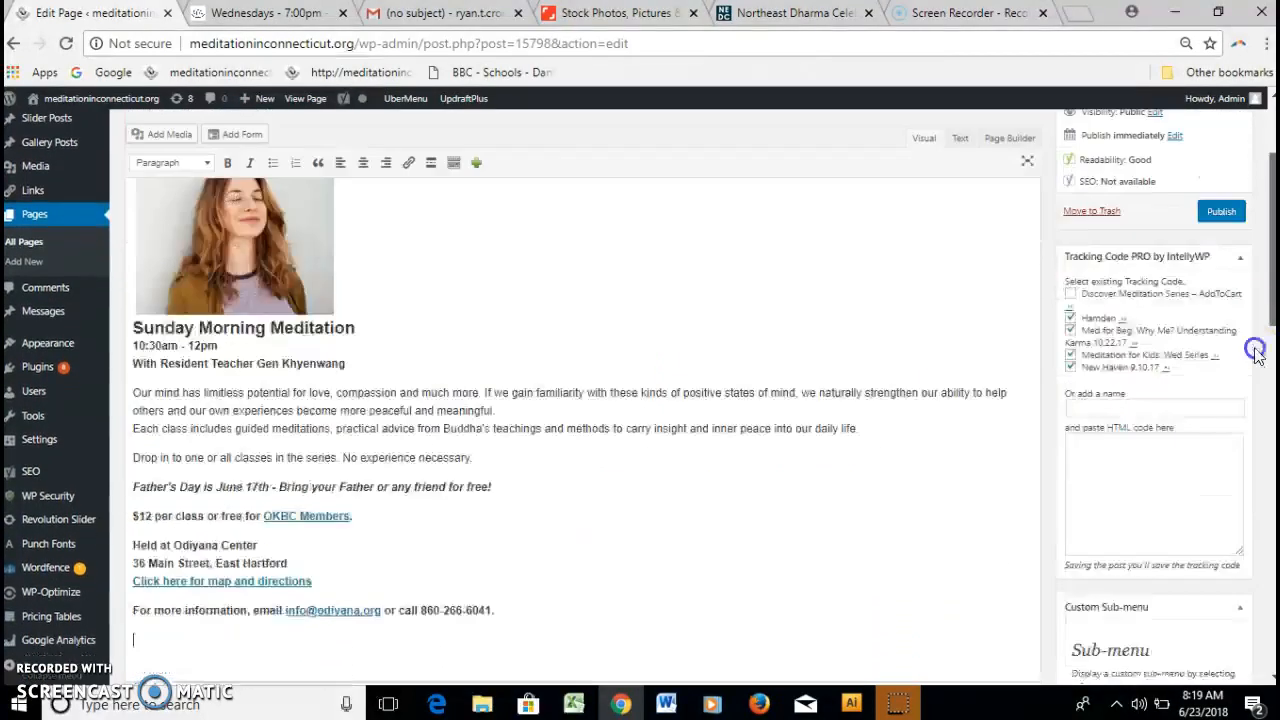
{"action": "scroll", "coordinate": [1245, 443], "scroll_direction": "down", "scroll_amount": 5}
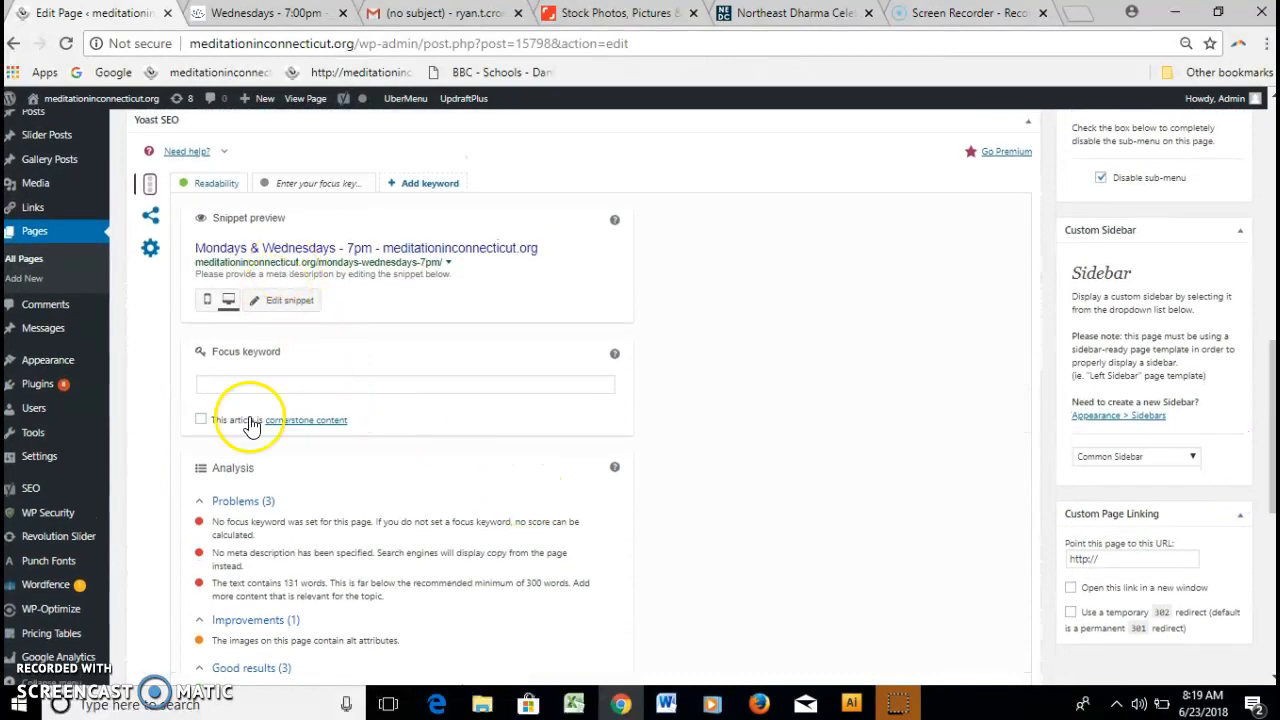
{"action": "left_click", "coordinate": [239, 384]}
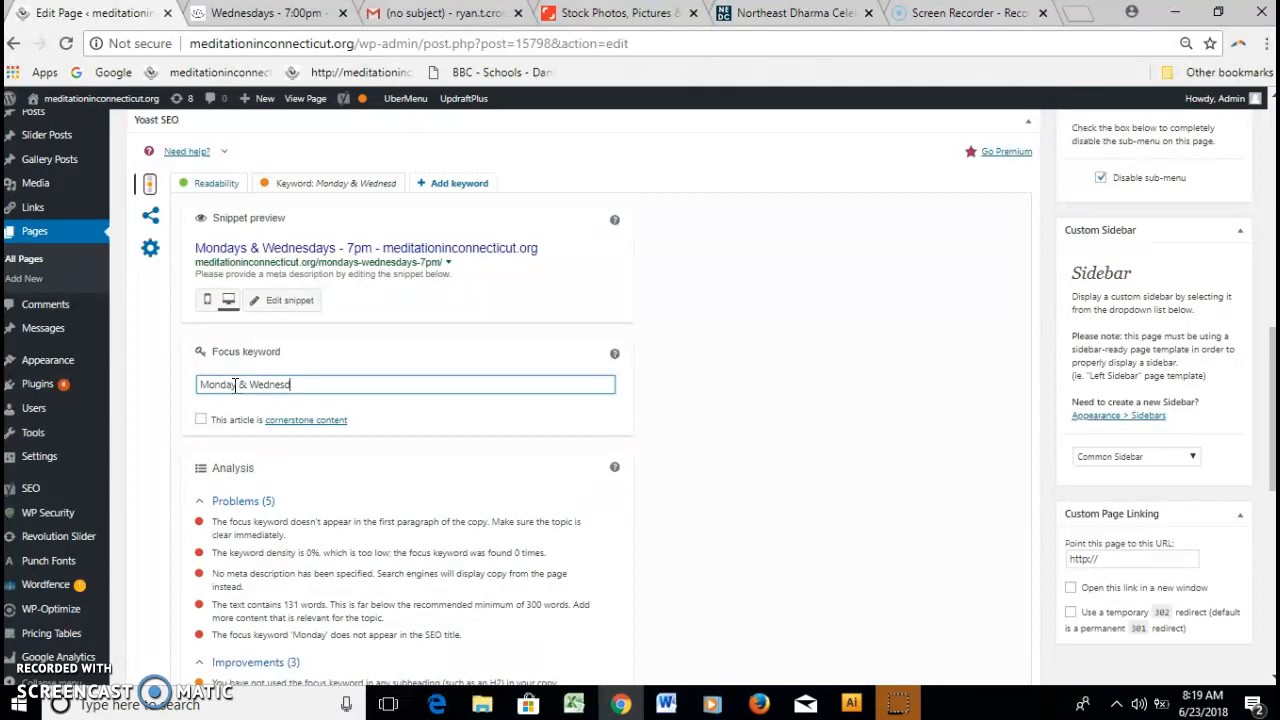
{"action": "left_click", "coordinate": [794, 388]}
{"action": "left_click", "coordinate": [795, 392]}
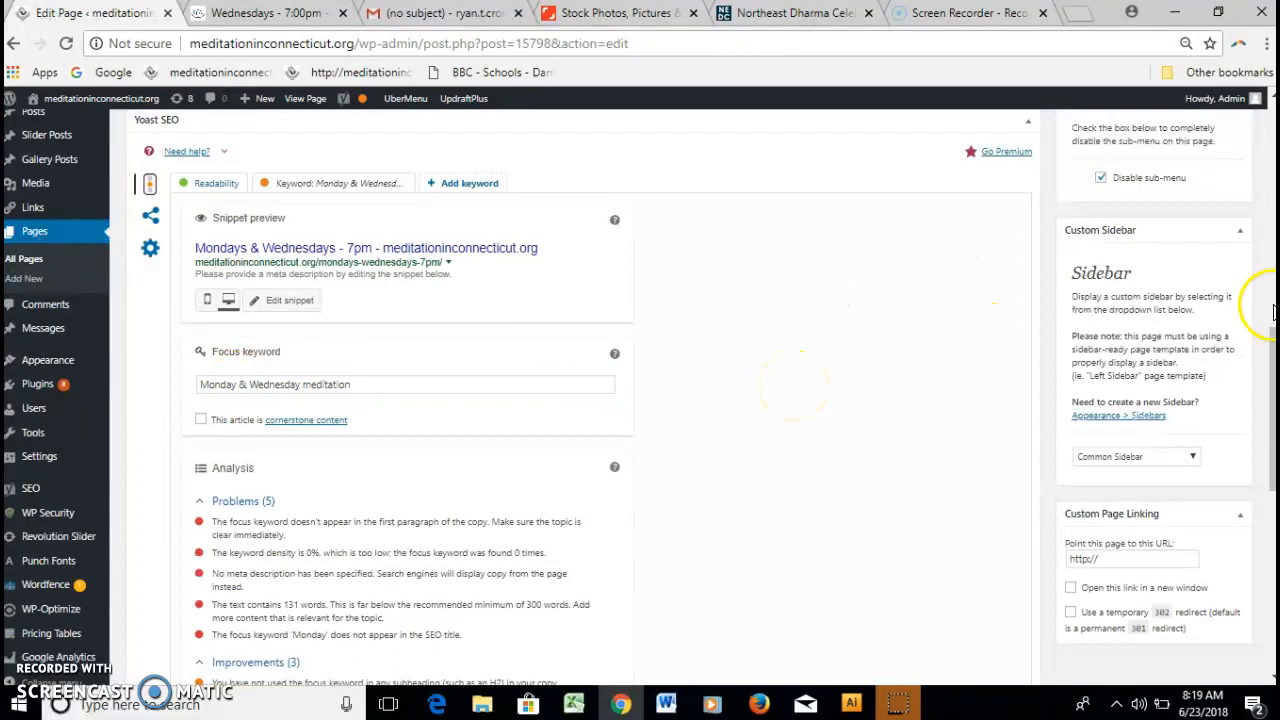
{"action": "left_click_drag", "start_coordinate": [1272, 356], "coordinate": [1214, 153]}
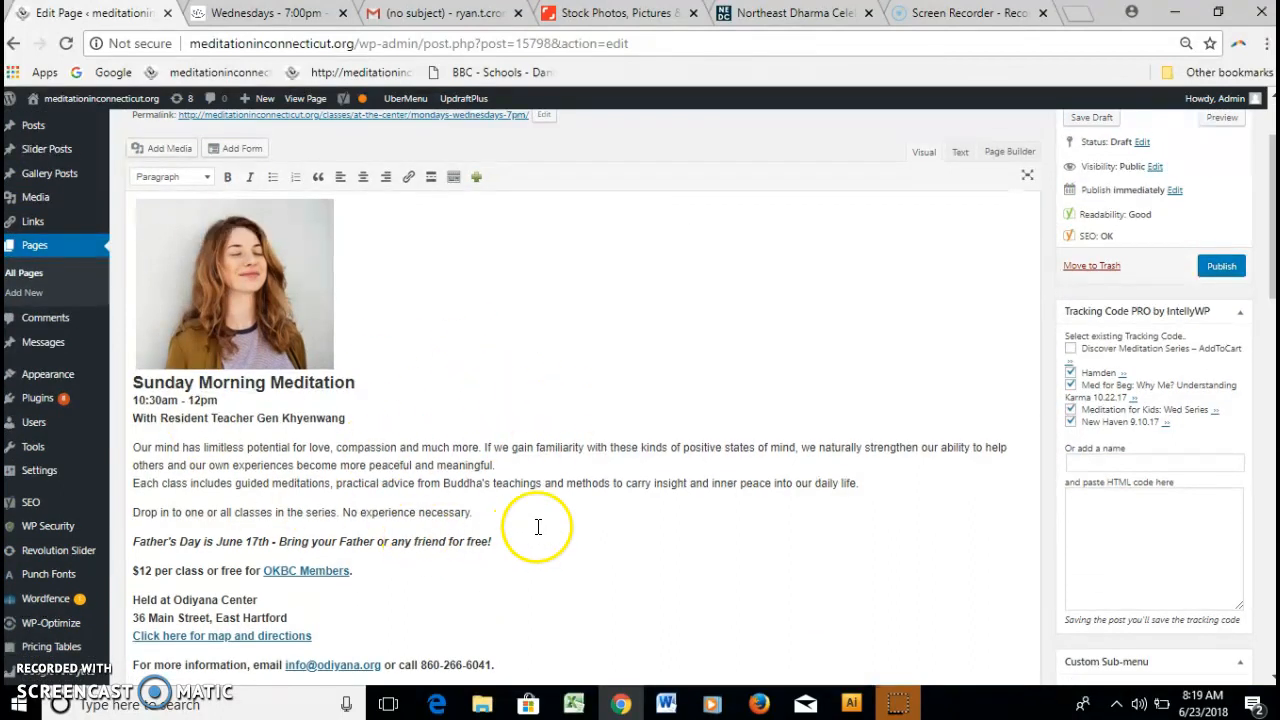
Delete the old portrait photo at the top of the page and open the Media Library.
{"action": "left_click_drag", "start_coordinate": [1269, 283], "coordinate": [1269, 285]}
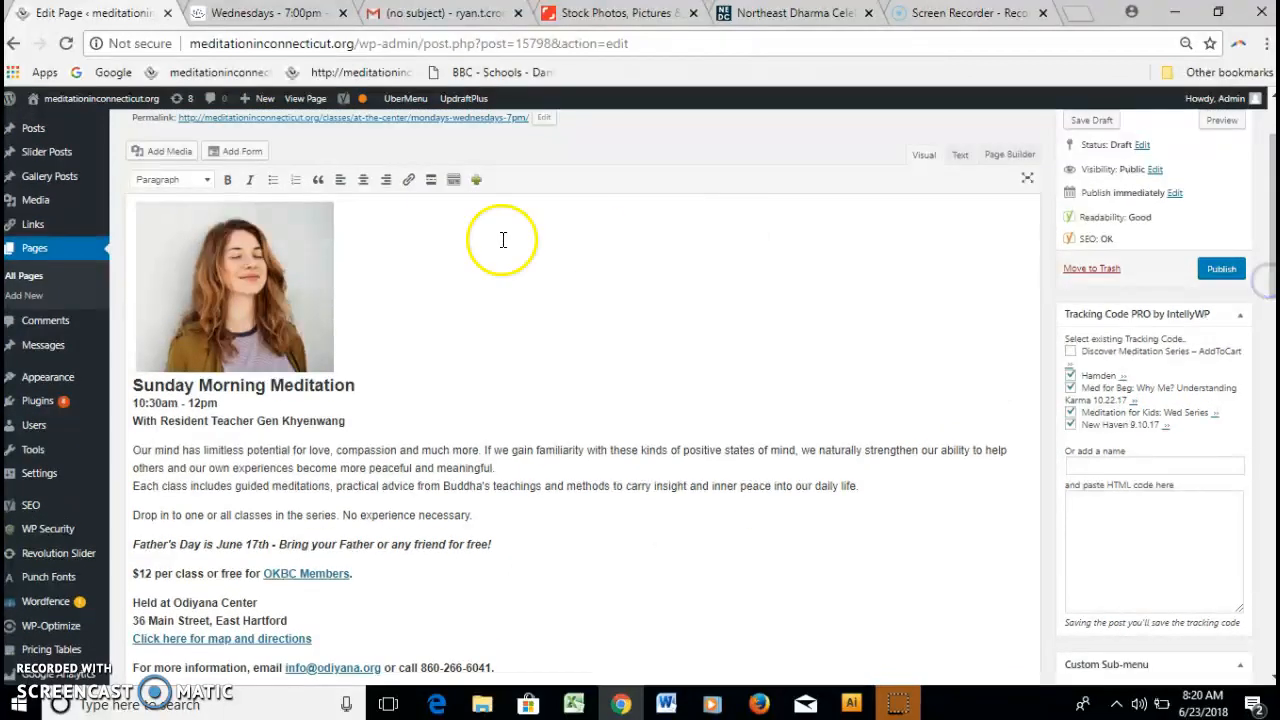
{"action": "left_click", "coordinate": [277, 280]}
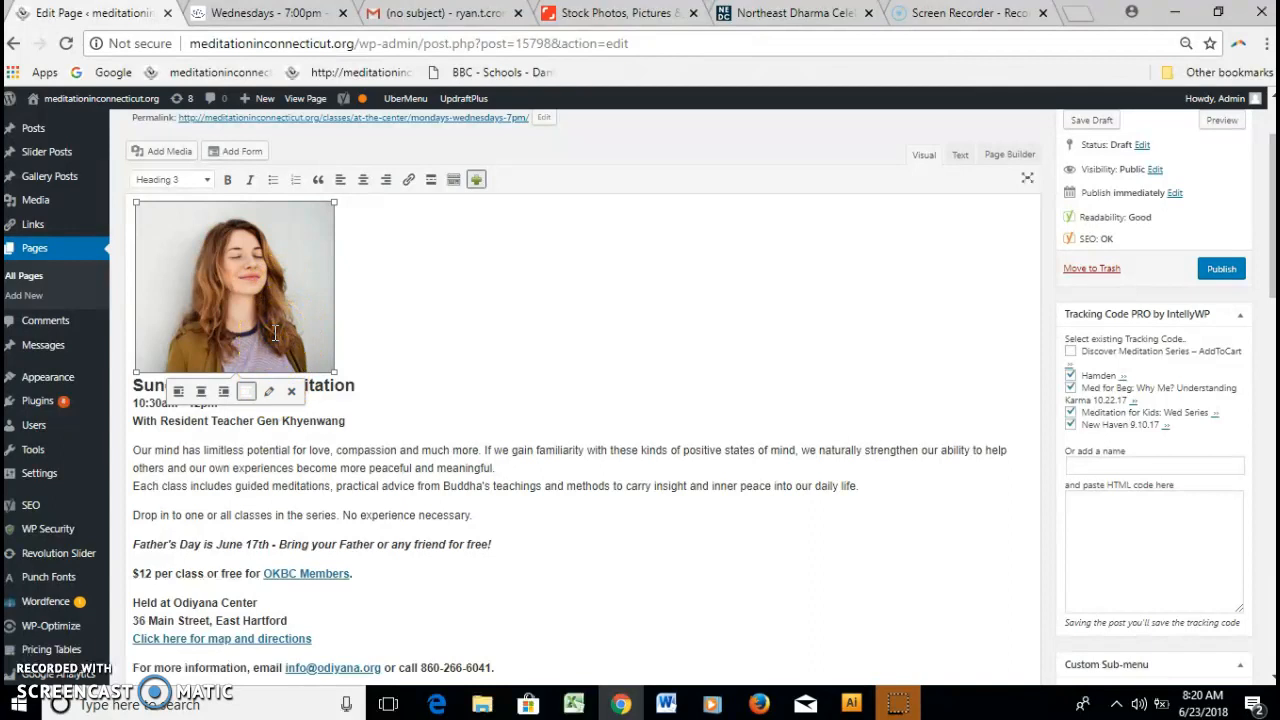
{"action": "key", "text": "Delete"}
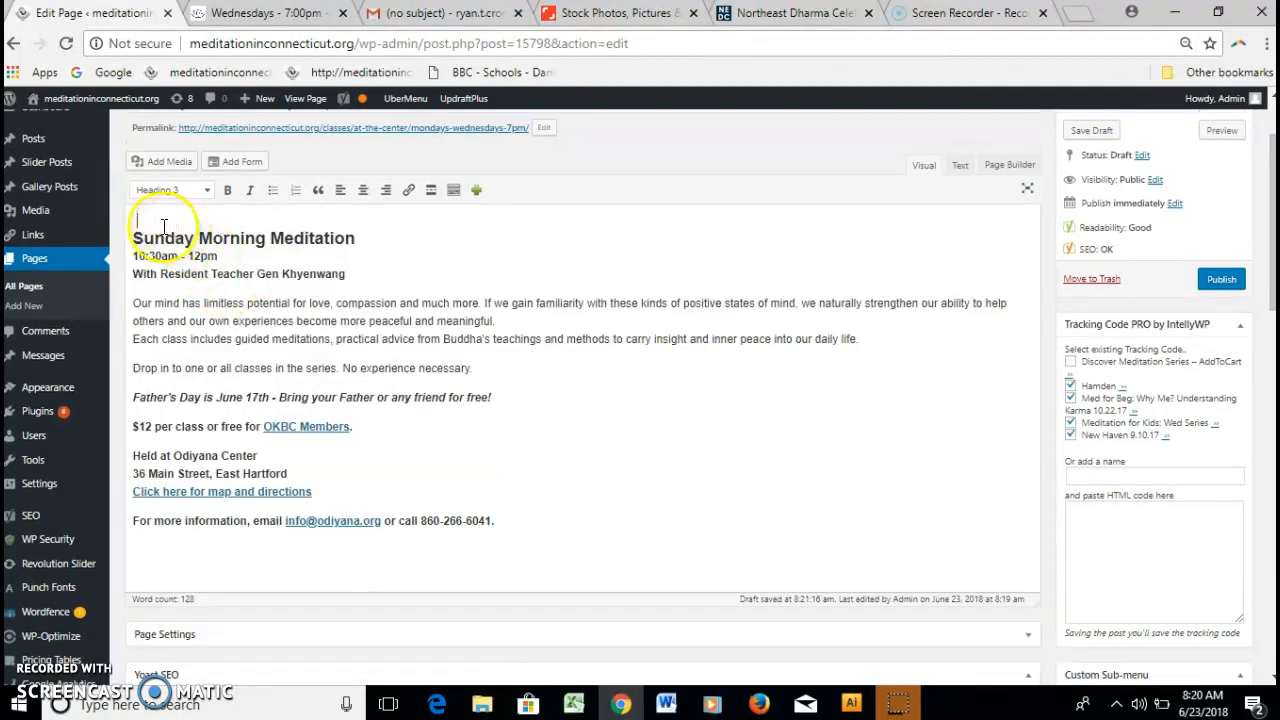
{"action": "left_click", "coordinate": [160, 161]}
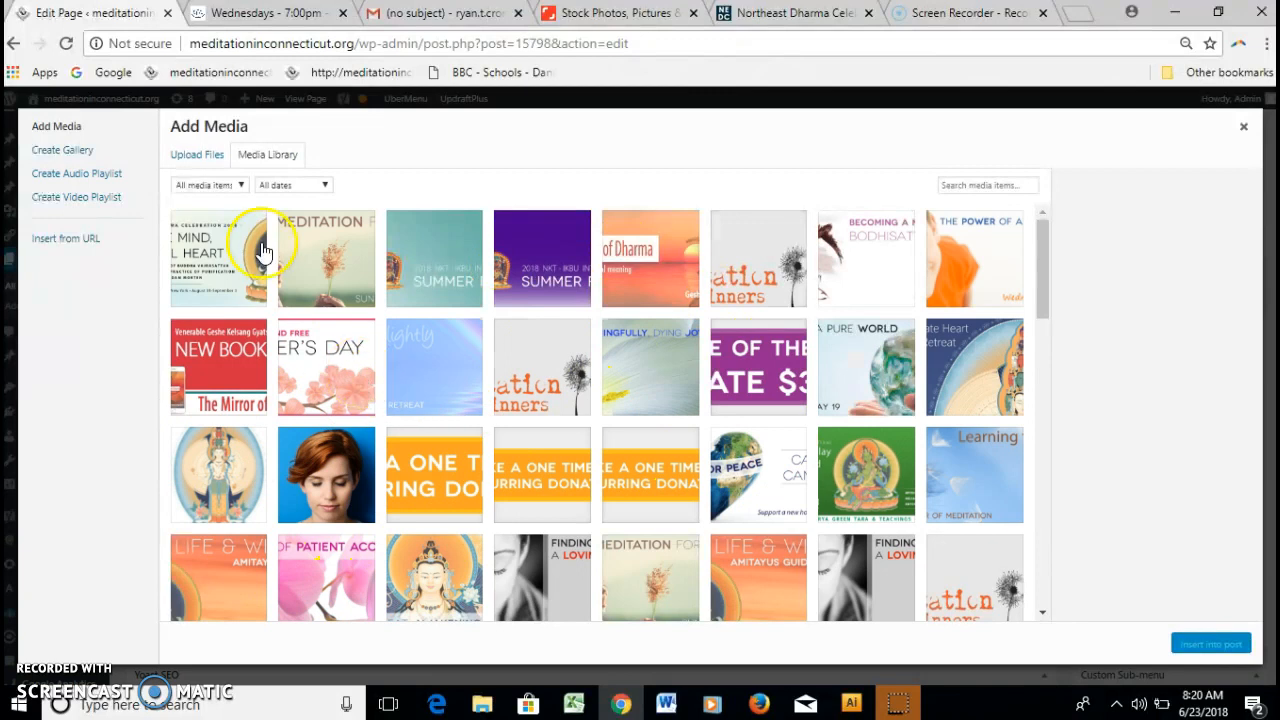
Upload just-breathe.jpg from the Desktop and place the 1500 × 630 banner at the page top.
{"action": "left_click", "coordinate": [198, 157]}
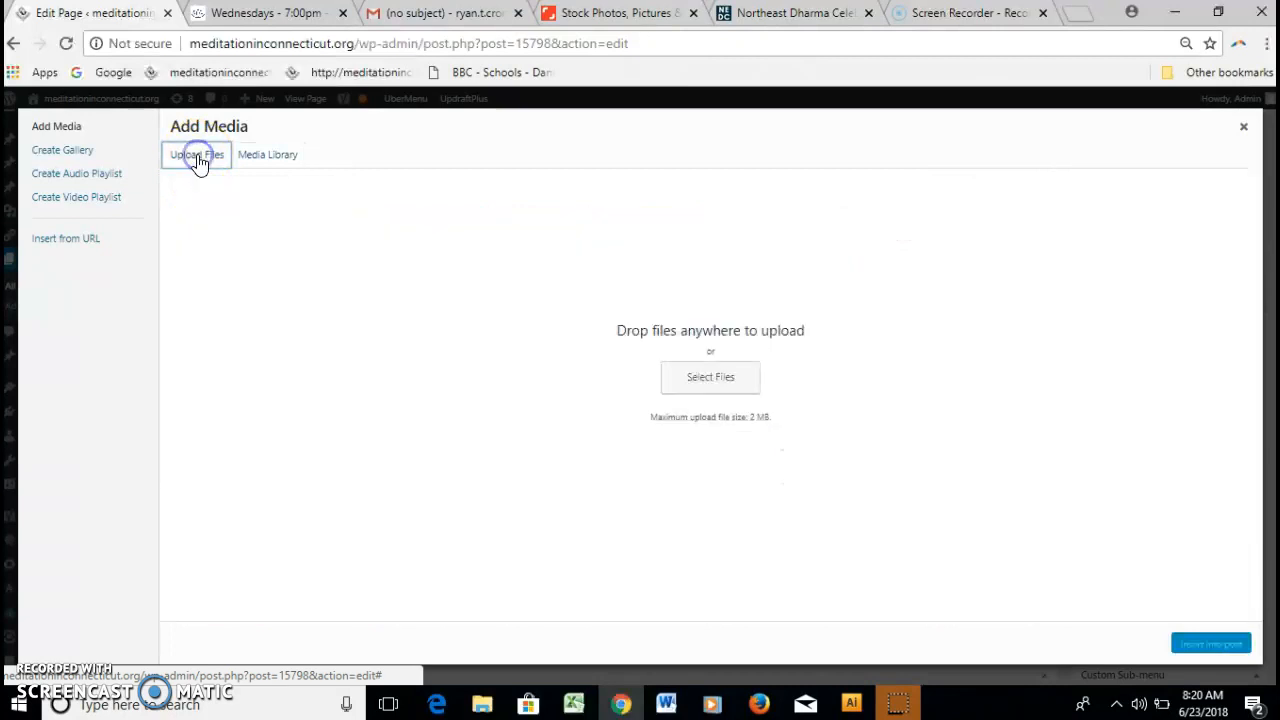
{"action": "left_click", "coordinate": [730, 390]}
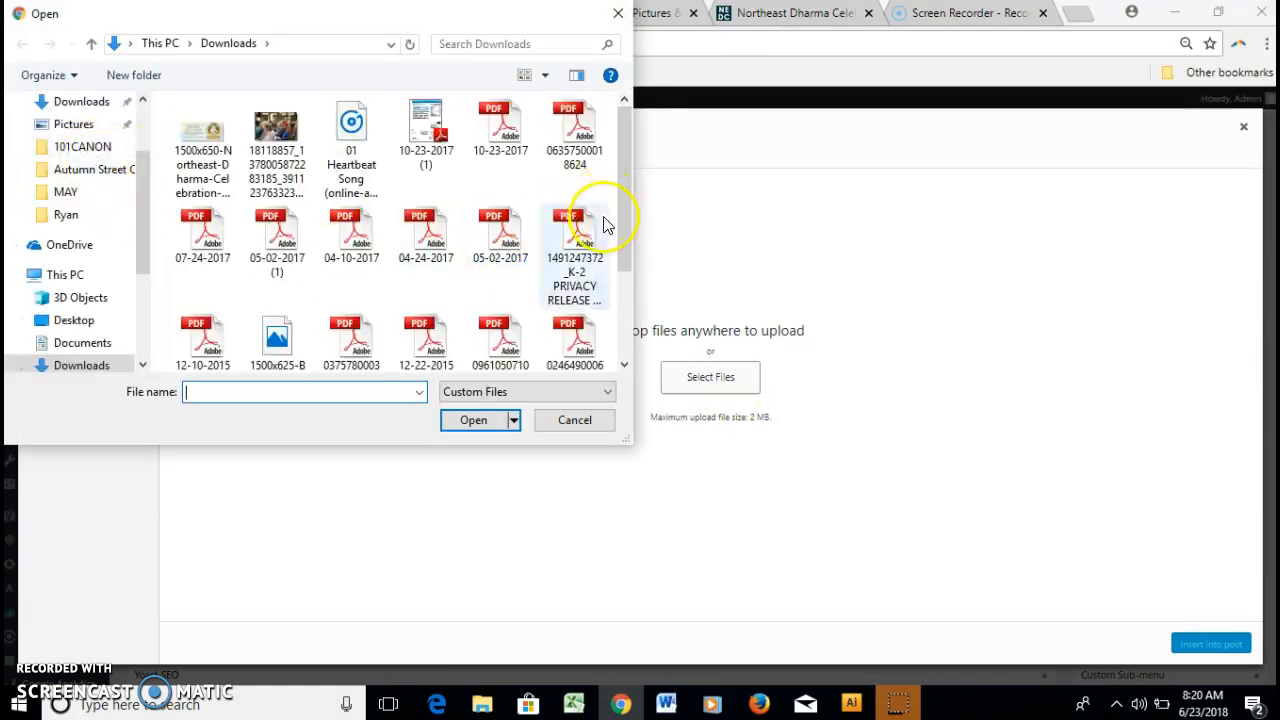
{"action": "mouse_move", "coordinate": [620, 206]}
{"action": "left_mouse_down"}
{"action": "mouse_move", "coordinate": [620, 274]}
{"action": "mouse_move", "coordinate": [622, 190]}
{"action": "left_mouse_up"}
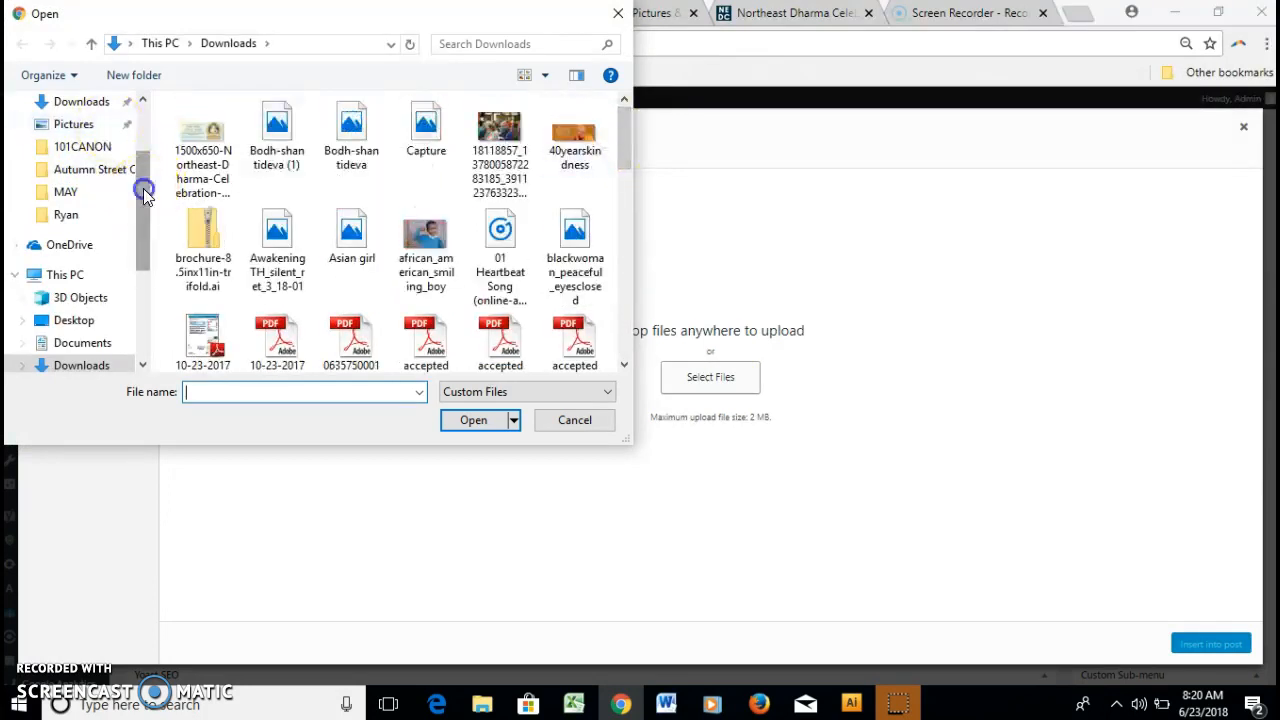
{"action": "left_click_drag", "start_coordinate": [145, 192], "coordinate": [140, 58]}
{"action": "left_click", "coordinate": [90, 162]}
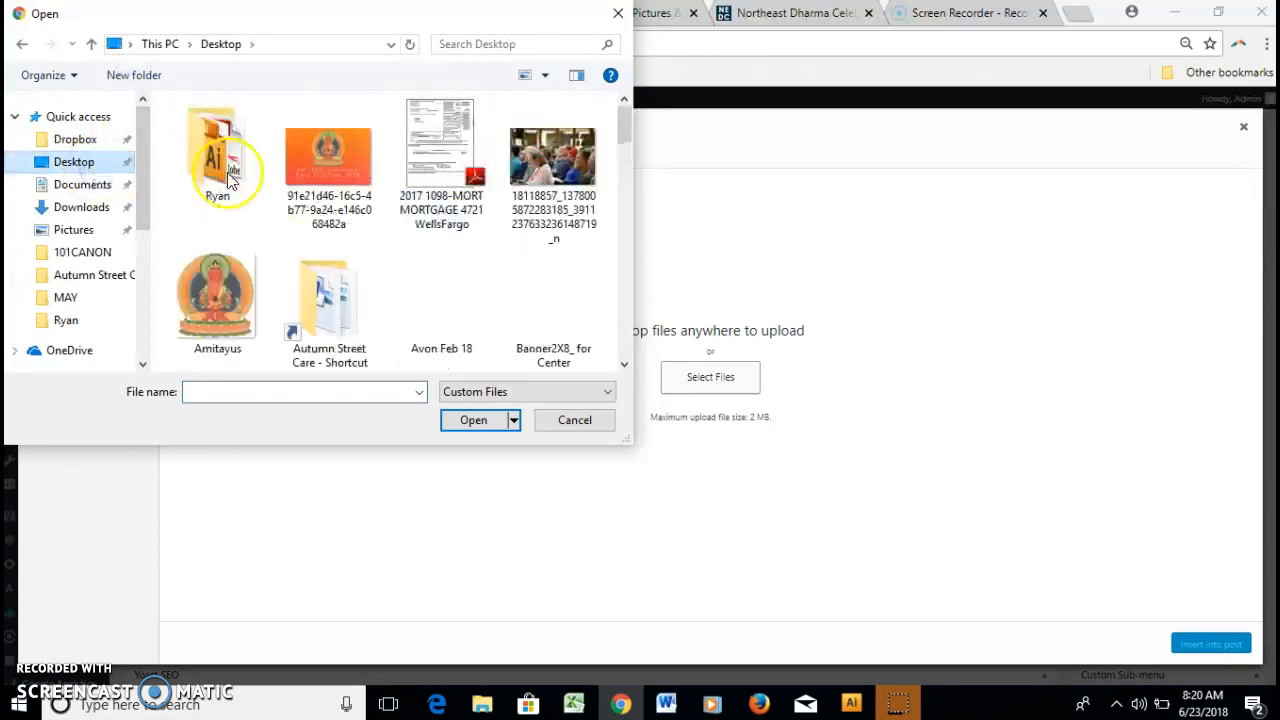
{"action": "left_click_drag", "start_coordinate": [627, 138], "coordinate": [617, 249]}
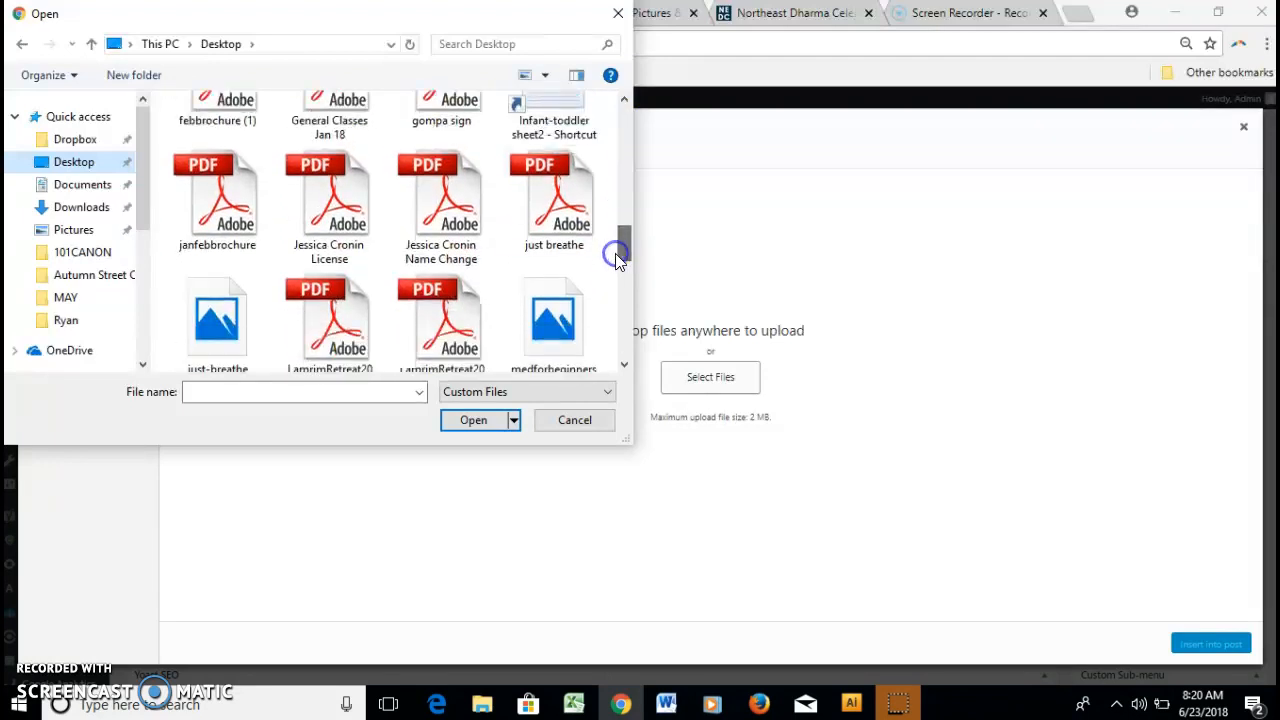
{"action": "double_click", "coordinate": [582, 226]}
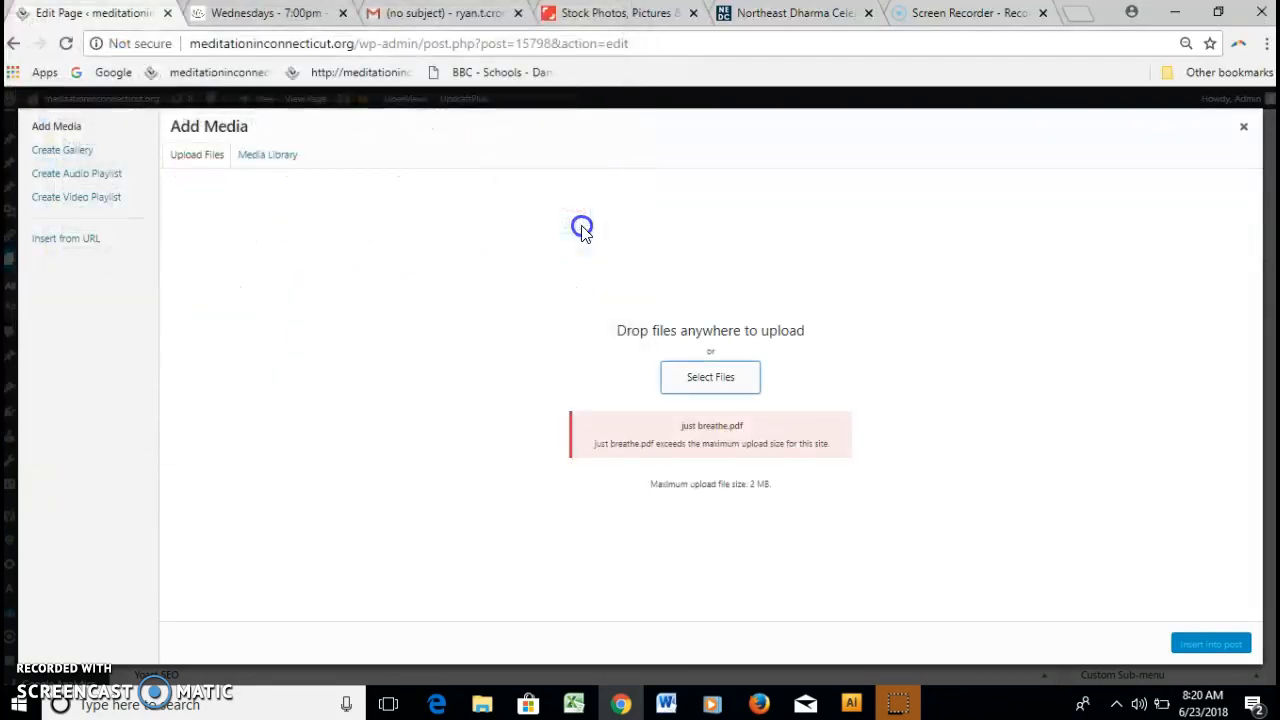
{"action": "left_click", "coordinate": [690, 390]}
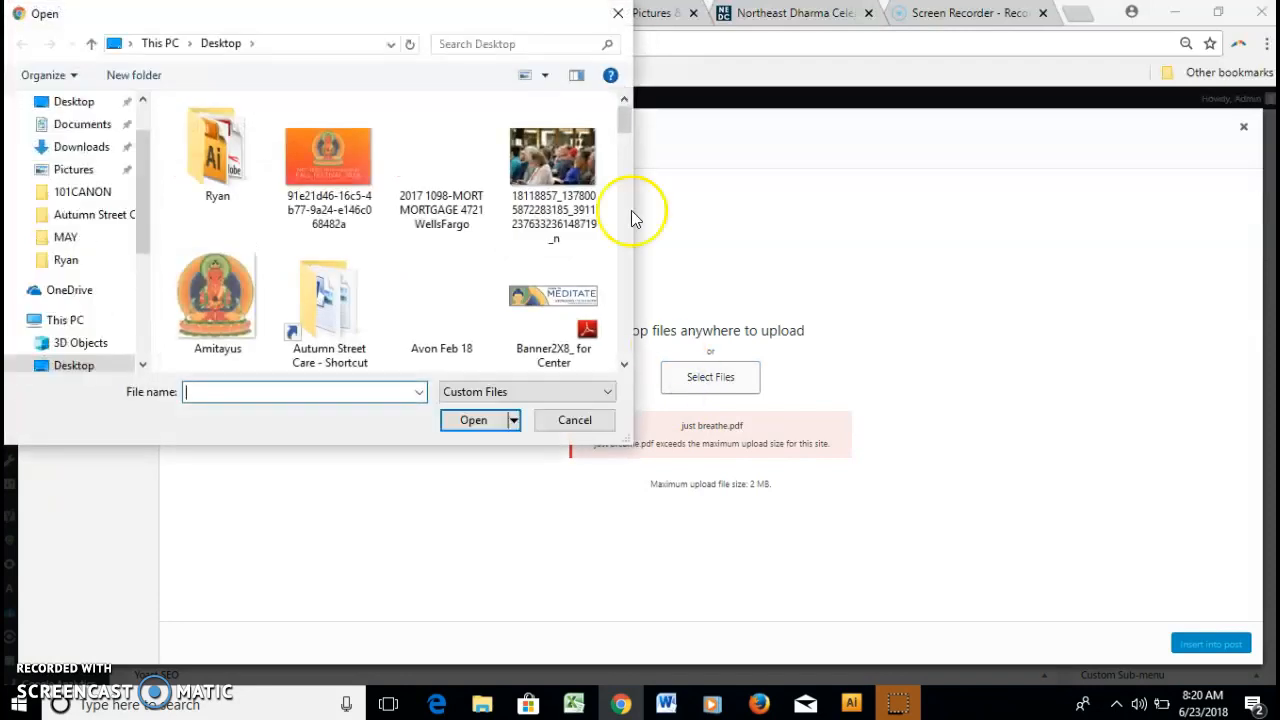
{"action": "left_click_drag", "start_coordinate": [621, 135], "coordinate": [614, 258]}
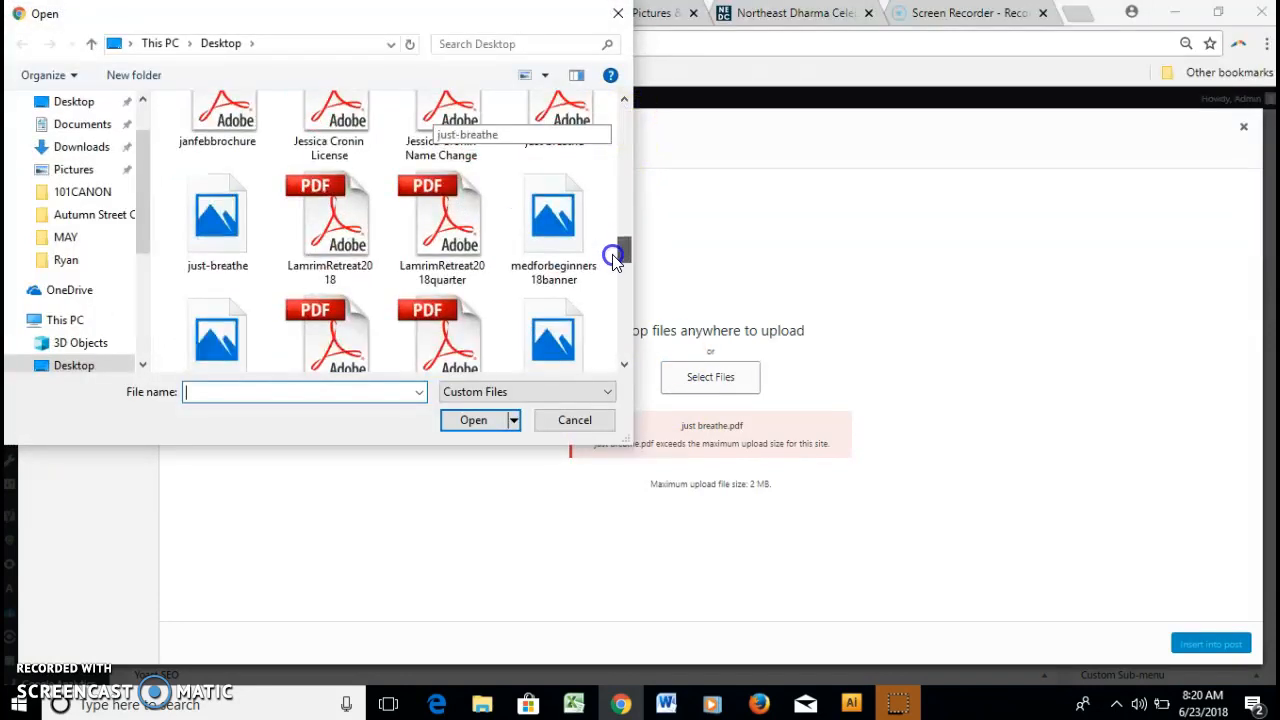
{"action": "double_click", "coordinate": [210, 218]}
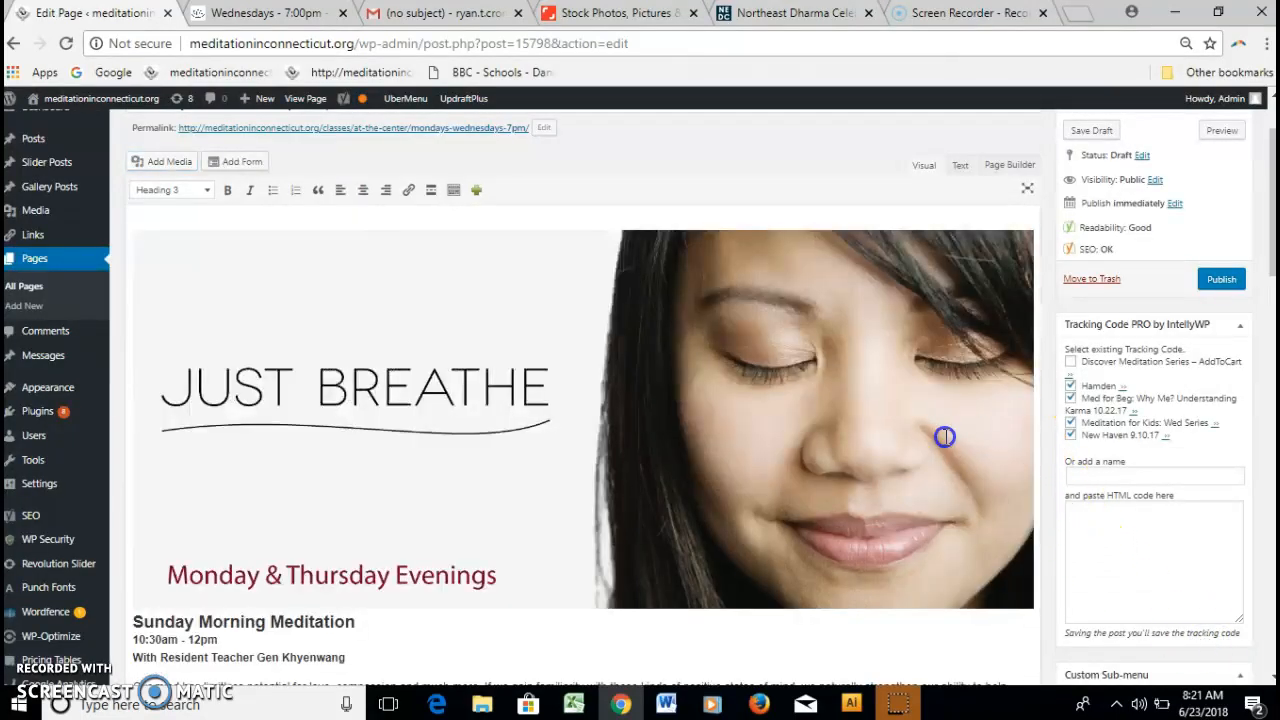
Shrink the banner and rewrite the text as Just Breathe – Guided Meditation, Monday and Thursday Evenings, 7:15 - 7:45pm.
{"action": "left_click", "coordinate": [945, 437]}
{"action": "left_click_drag", "start_coordinate": [1033, 607], "coordinate": [433, 385]}
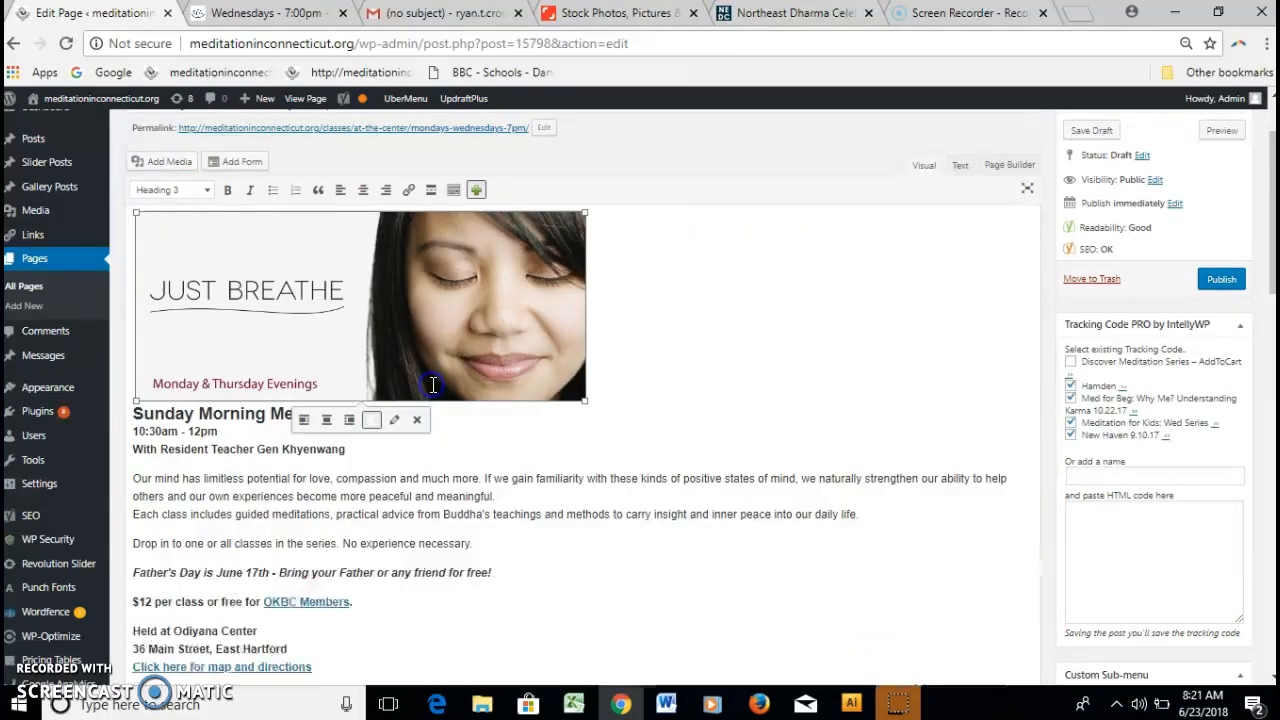
{"action": "left_click", "coordinate": [531, 434]}
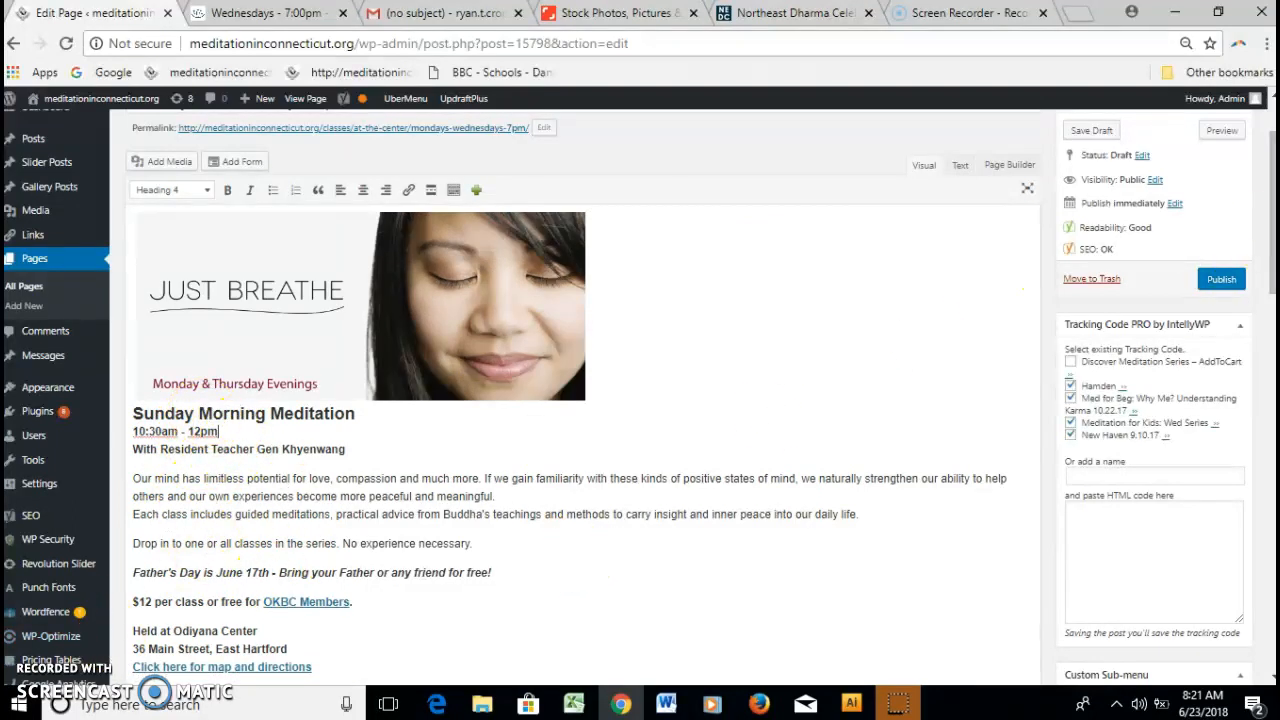
{"action": "left_click_drag", "start_coordinate": [1274, 240], "coordinate": [1272, 262]}
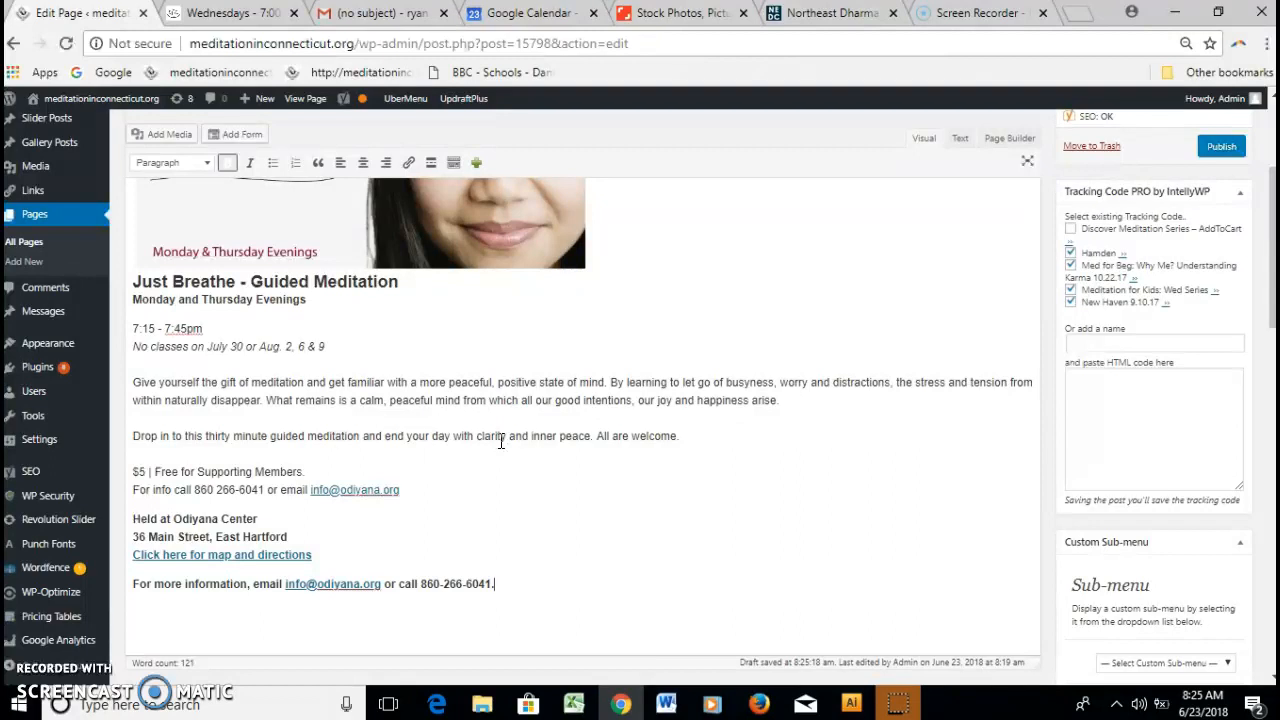
{"action": "left_click", "coordinate": [199, 469]}
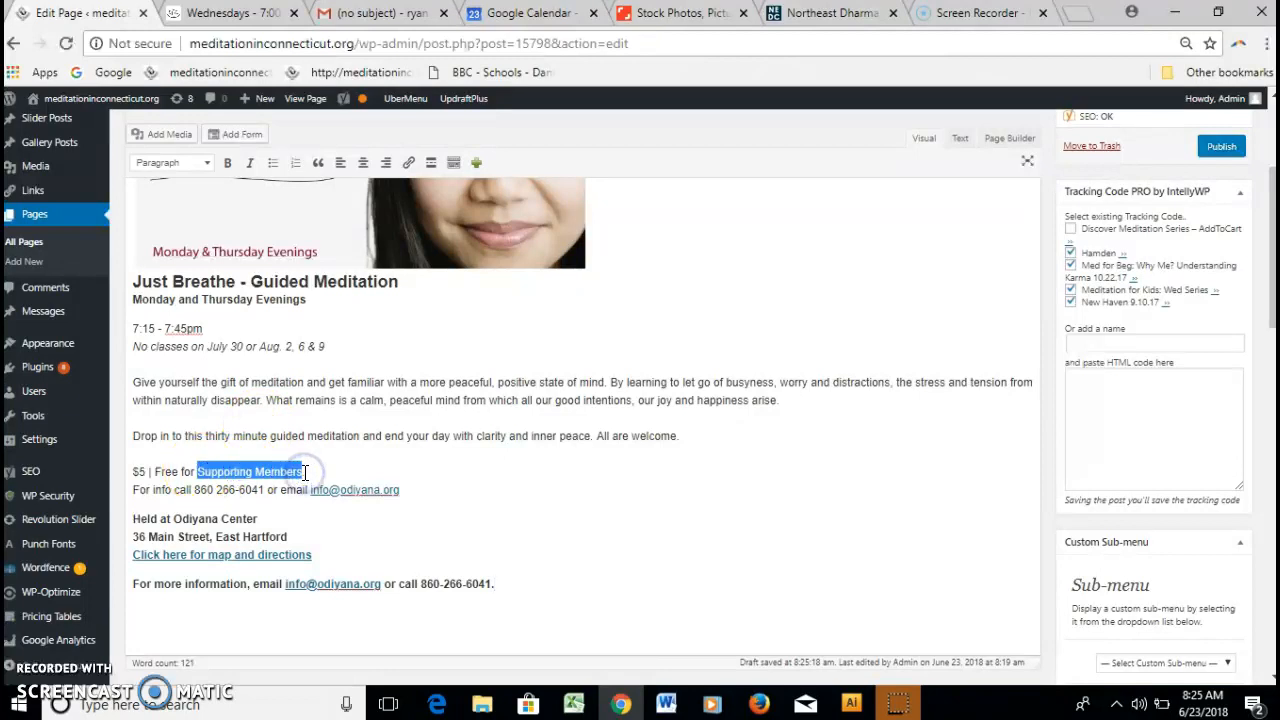
Link 'Supporting Members' in the price line to the Become a Supporting Member page.
{"action": "left_click", "coordinate": [409, 164]}
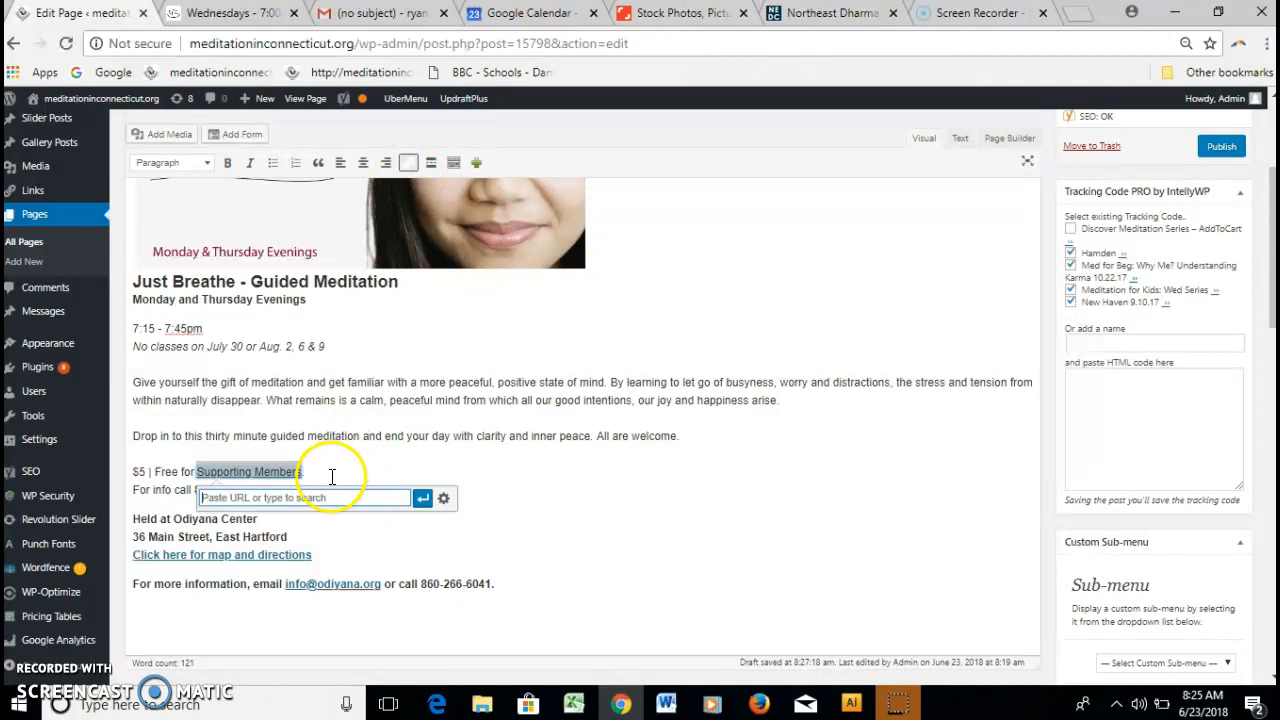
{"action": "type", "text": "member"}
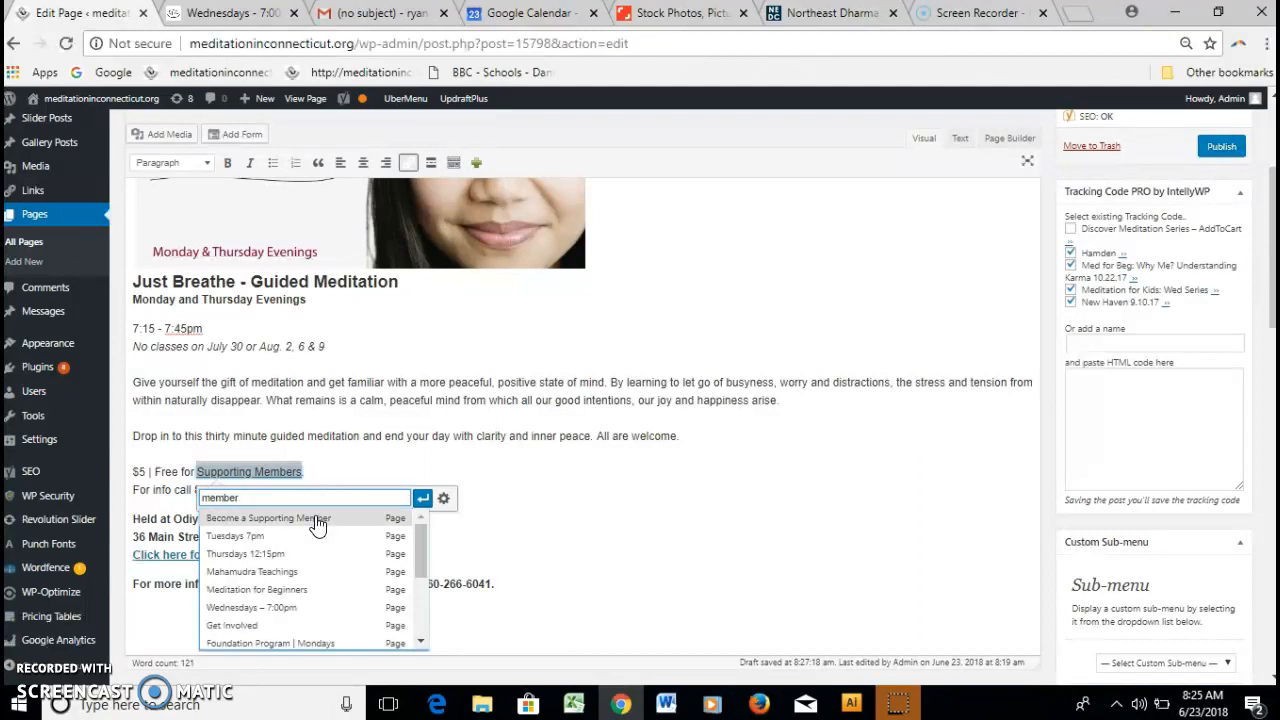
{"action": "left_click", "coordinate": [292, 522]}
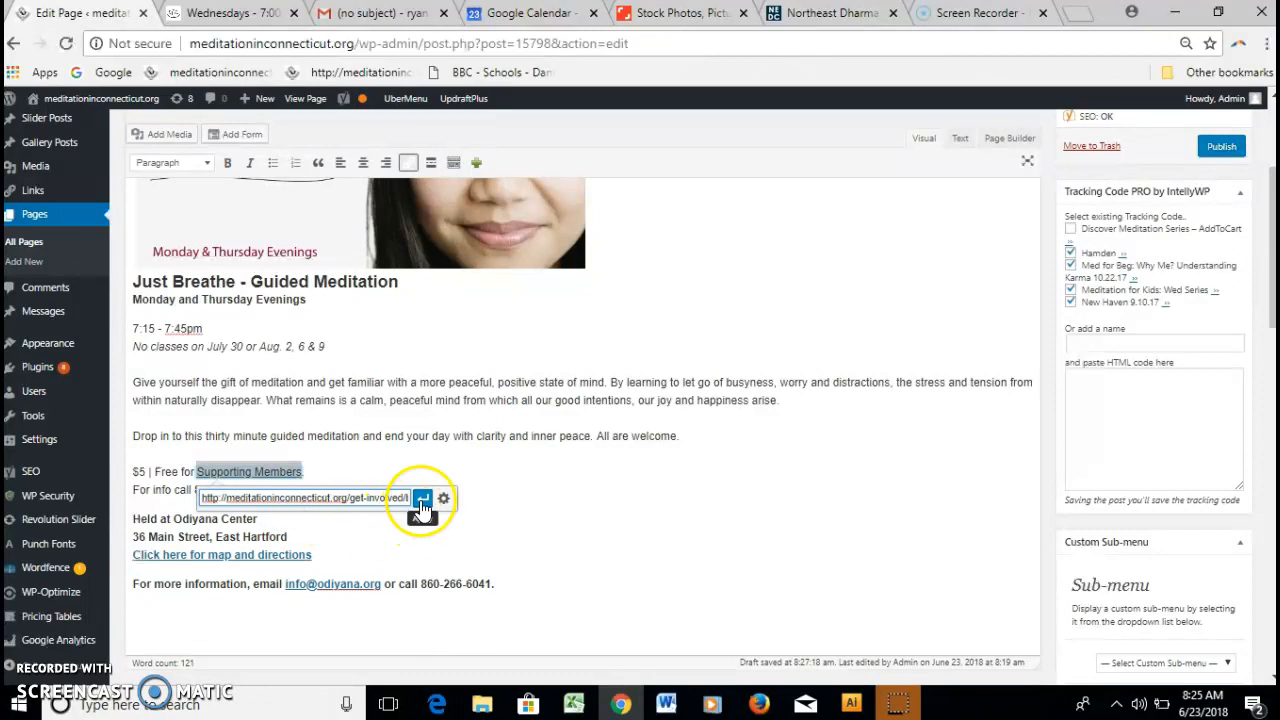
{"action": "left_click", "coordinate": [422, 499]}
{"action": "left_click", "coordinate": [491, 410]}
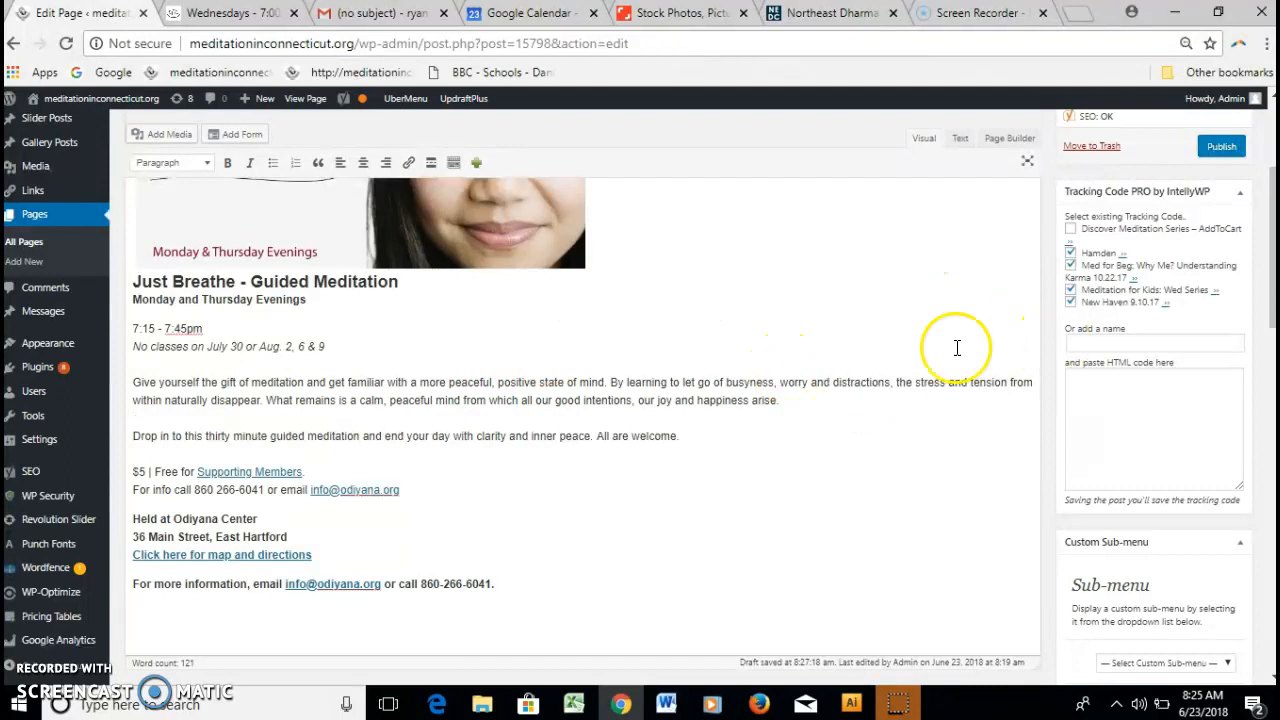
{"action": "middle_click", "coordinate": [937, 430]}
{"action": "scroll", "coordinate": [937, 430], "scroll_direction": "up", "scroll_amount": 3}
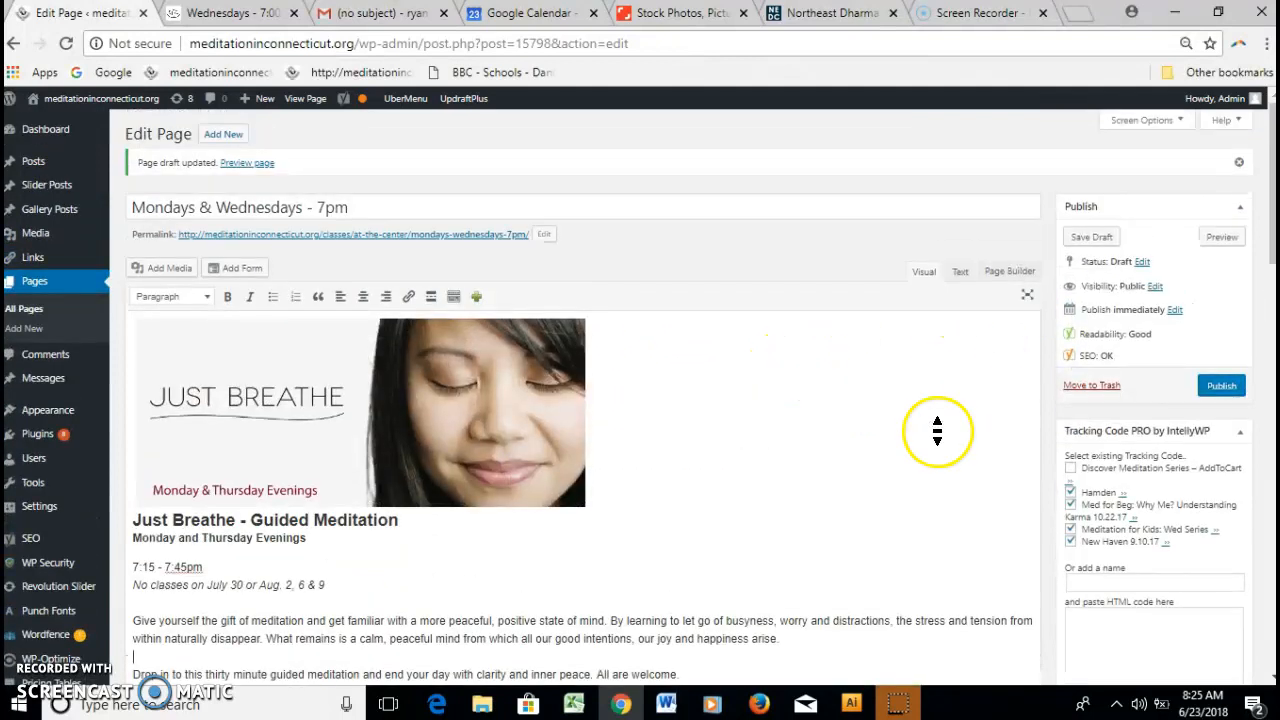
Preview the draft page in a new tab, scroll through it, and return to the editor.
{"action": "left_click", "coordinate": [1234, 238]}
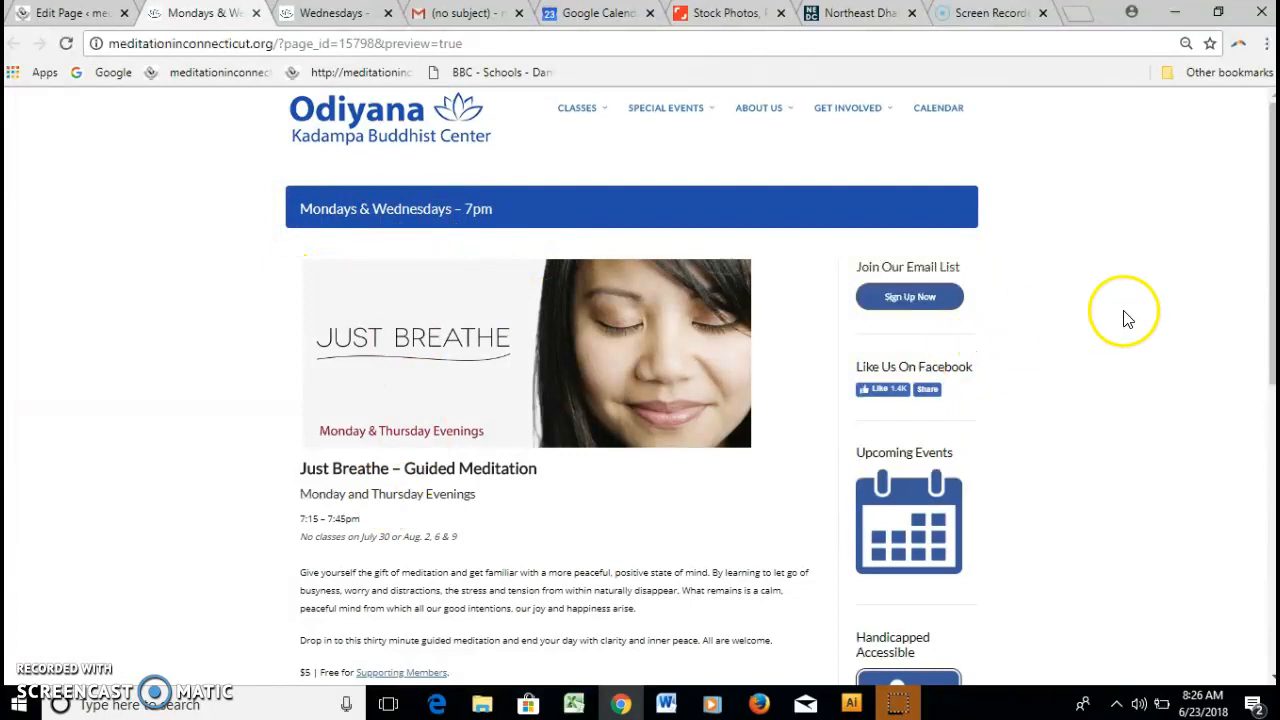
{"action": "left_click_drag", "start_coordinate": [1270, 321], "coordinate": [1268, 400]}
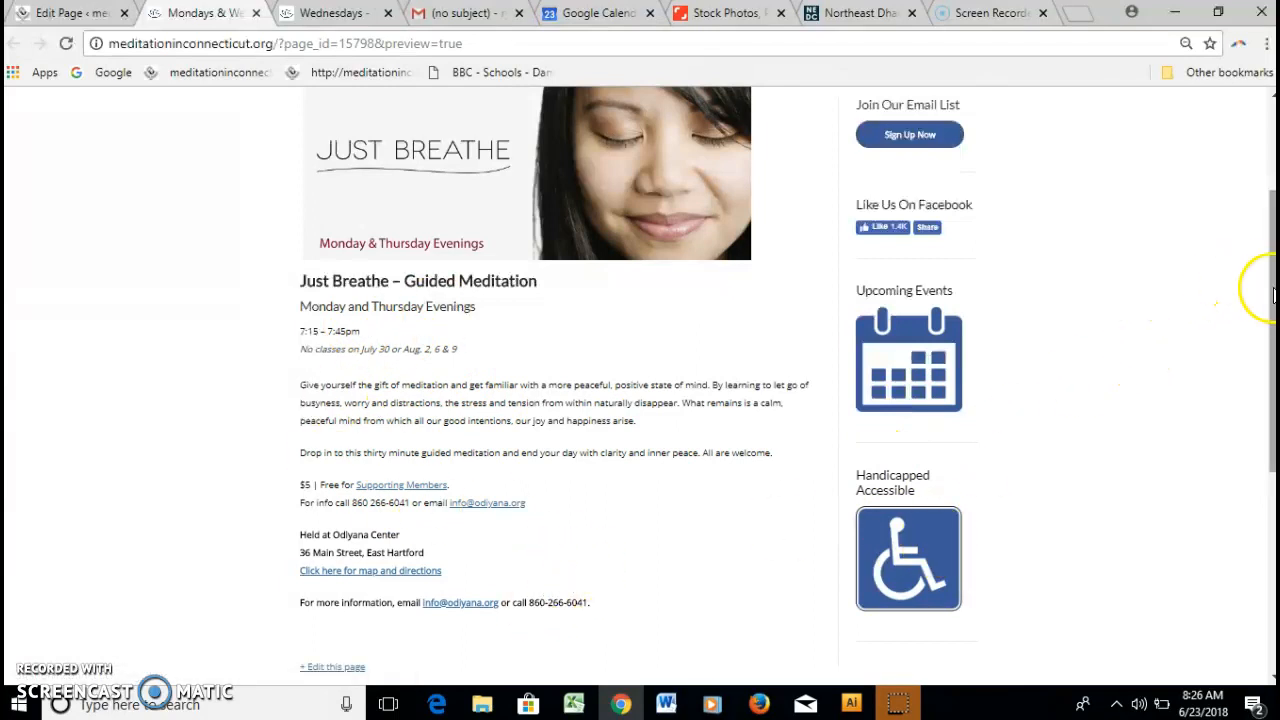
{"action": "left_click_drag", "start_coordinate": [1273, 295], "coordinate": [1270, 320]}
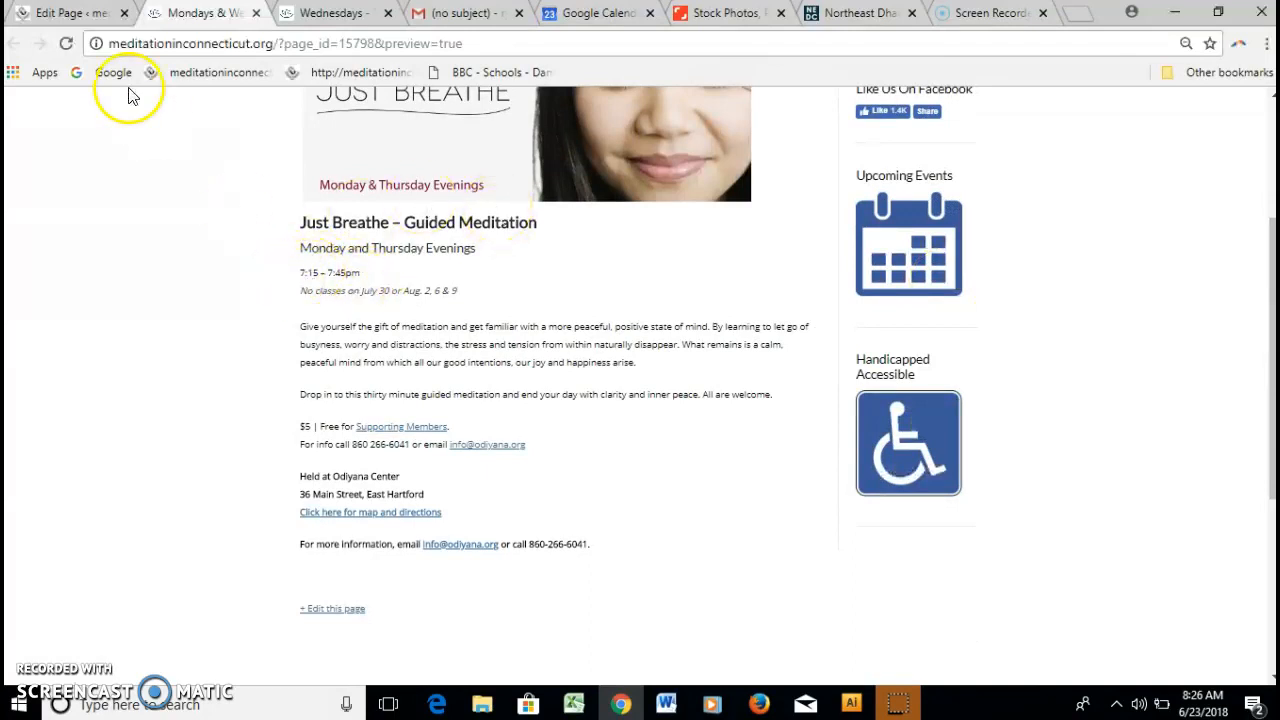
{"action": "left_click", "coordinate": [66, 14]}
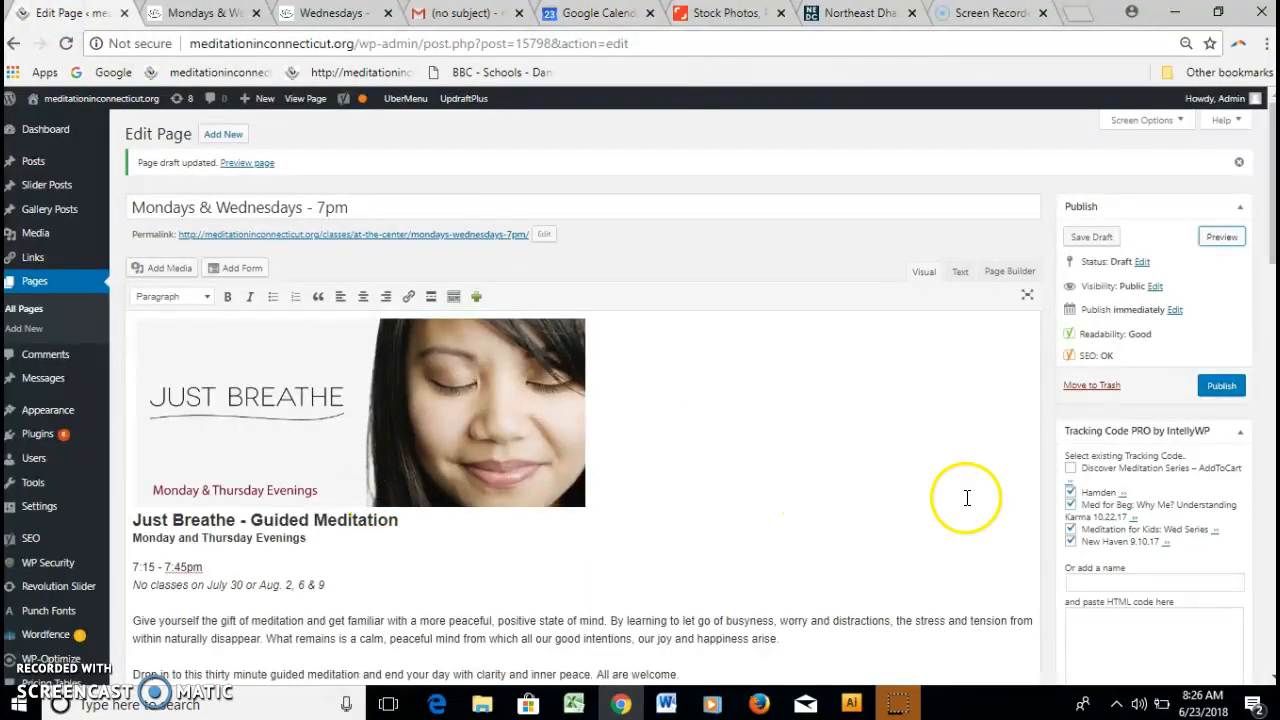
Rejoin the 7:15 - 7:45pm line to the heading using a line break.
{"action": "scroll", "coordinate": [1262, 258], "scroll_direction": "down", "scroll_amount": 1}
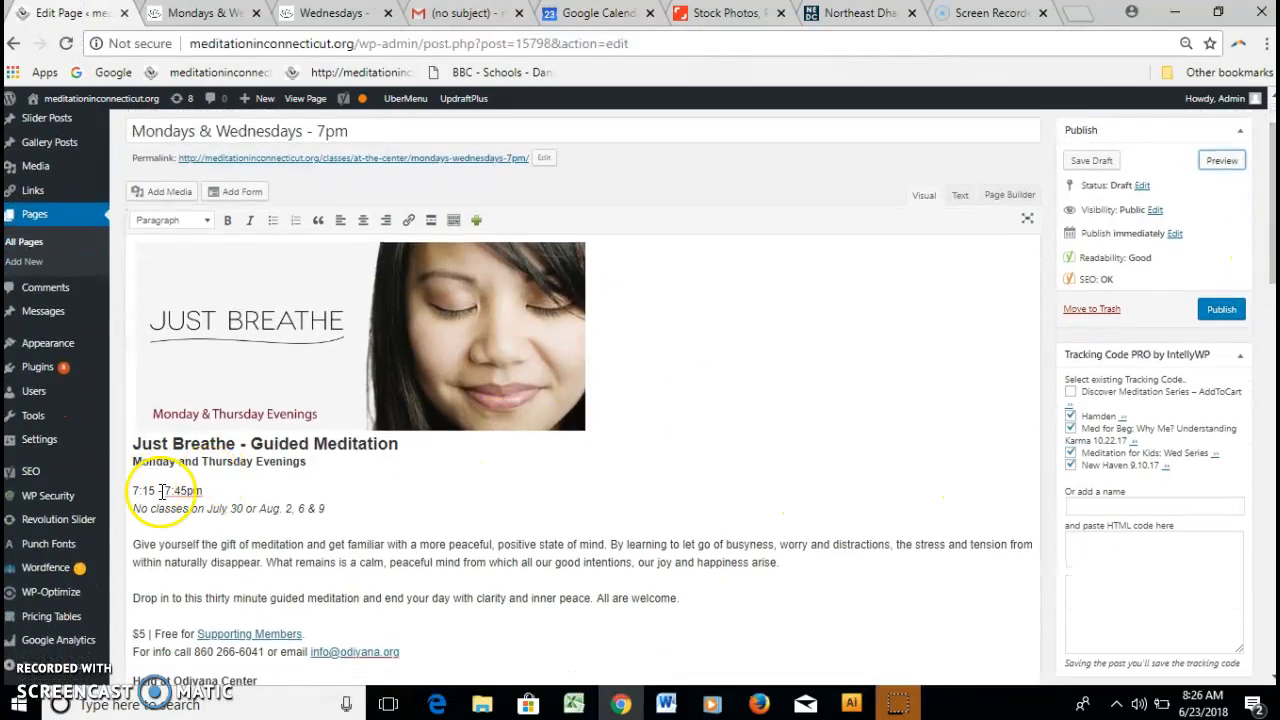
{"action": "left_click_drag", "start_coordinate": [206, 490], "coordinate": [129, 491]}
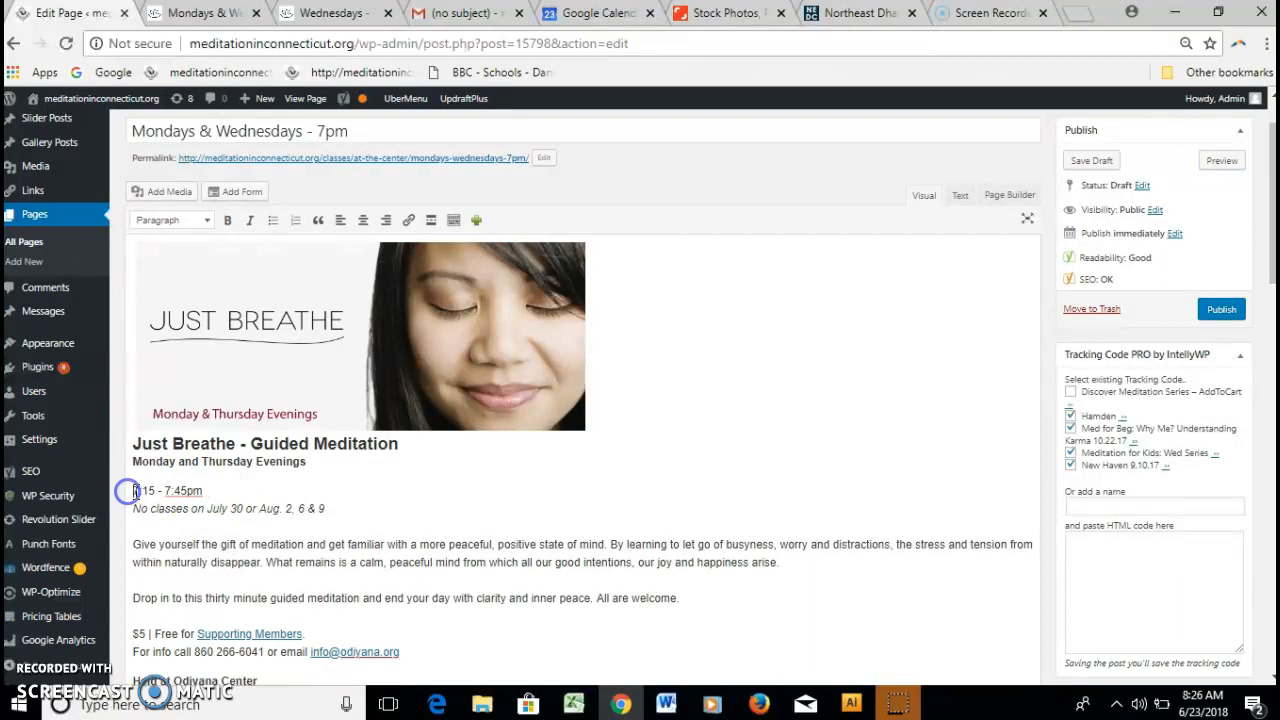
{"action": "key", "text": "BackSpace"}
{"action": "key", "text": "shift+Return"}
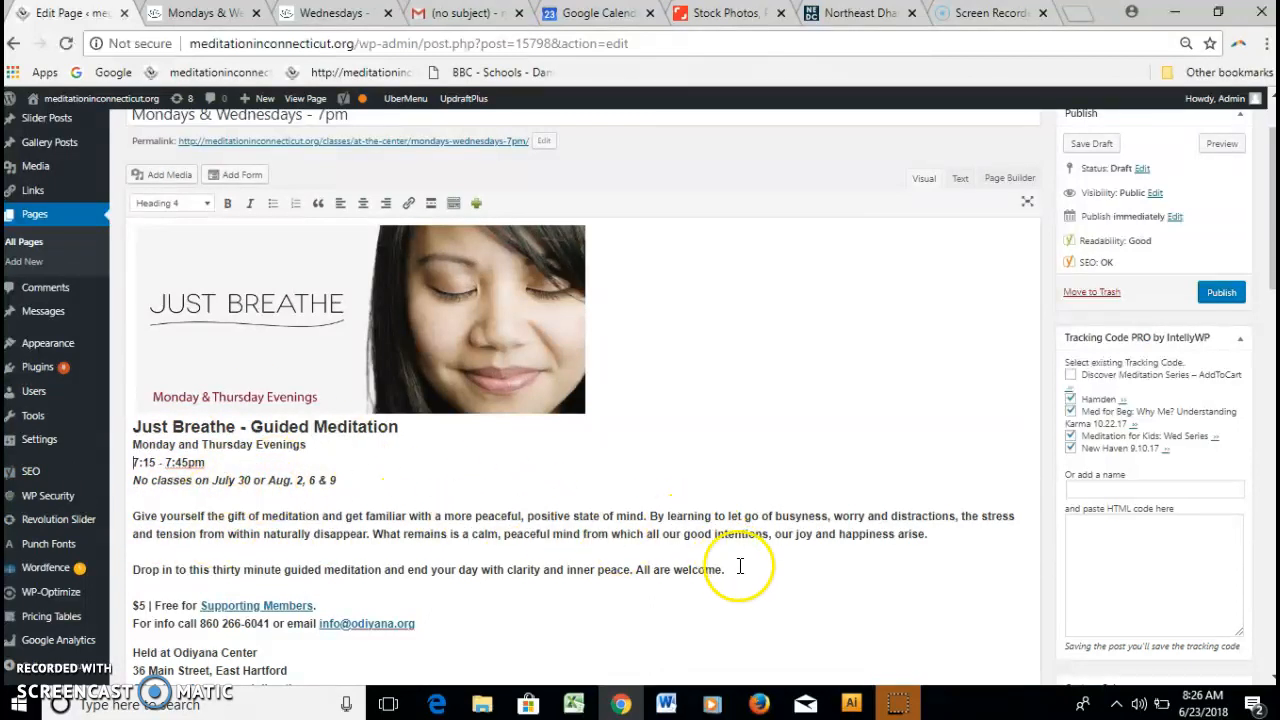
Format the two description paragraphs as plain Paragraph text.
{"action": "left_click_drag", "start_coordinate": [737, 569], "coordinate": [288, 518]}
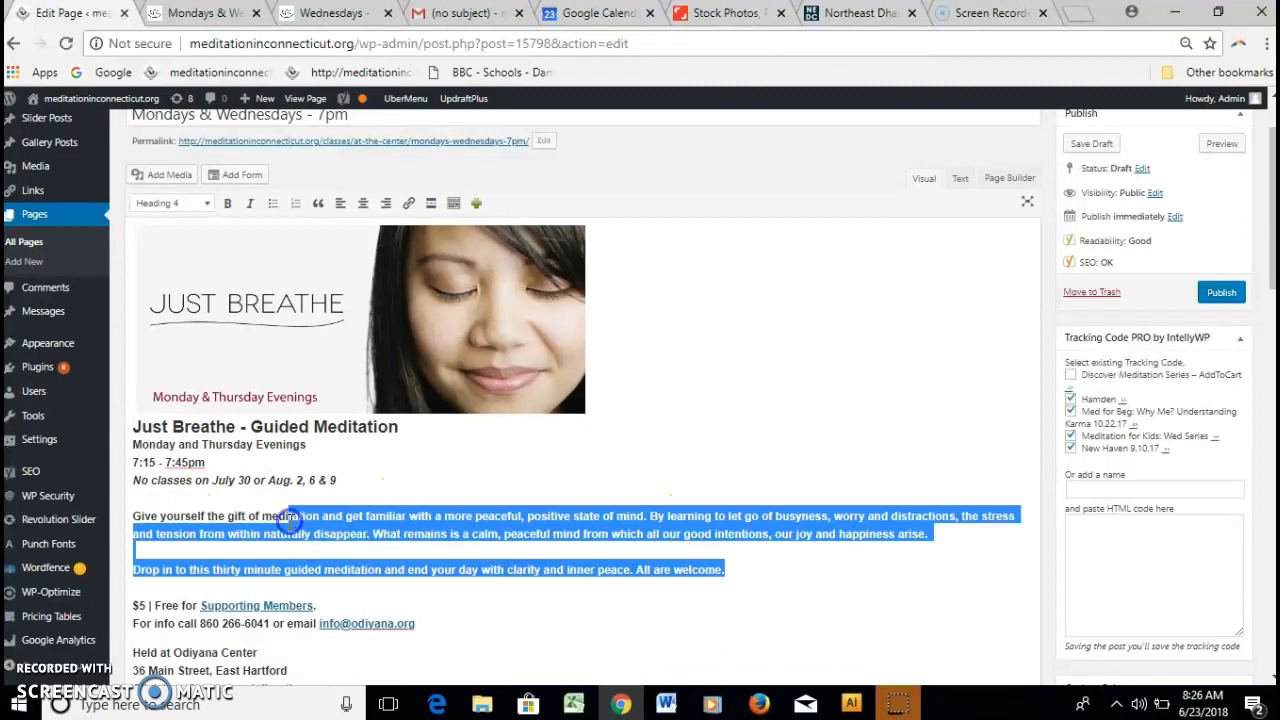
{"action": "left_click_drag", "start_coordinate": [135, 460], "coordinate": [588, 580]}
{"action": "left_click", "coordinate": [713, 584]}
{"action": "left_click_drag", "start_coordinate": [735, 577], "coordinate": [134, 520]}
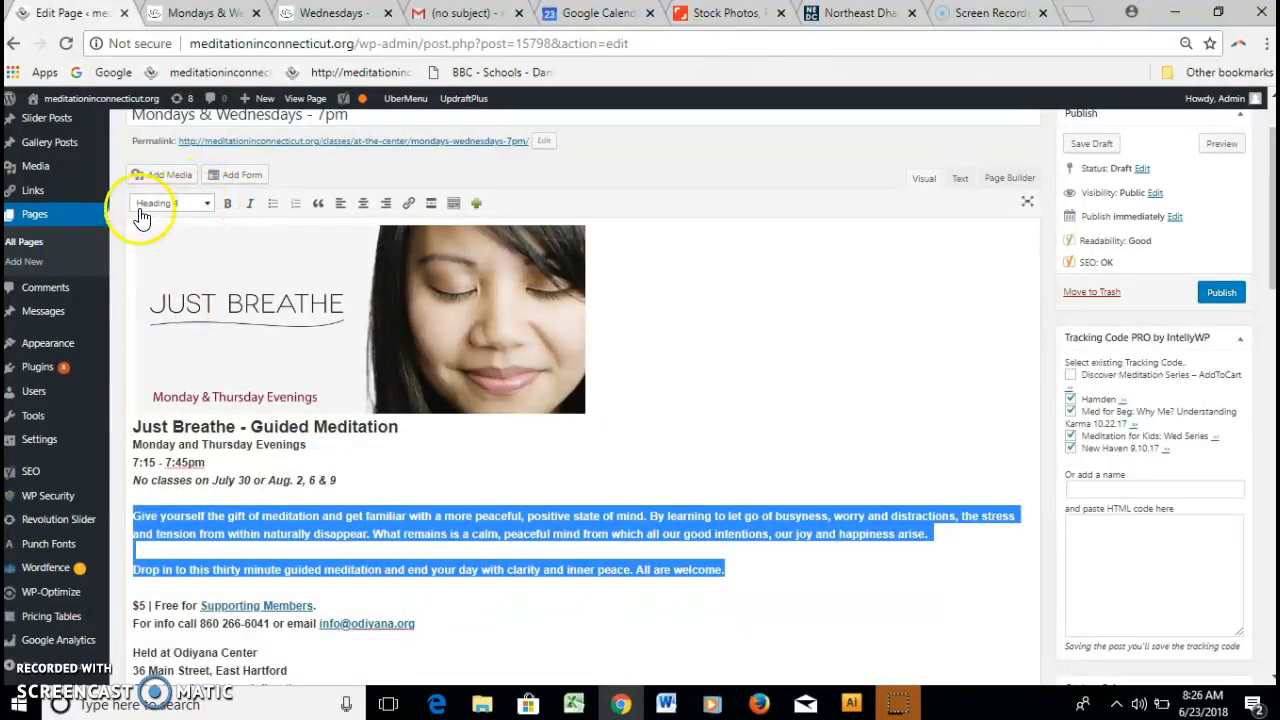
{"action": "left_click", "coordinate": [203, 205]}
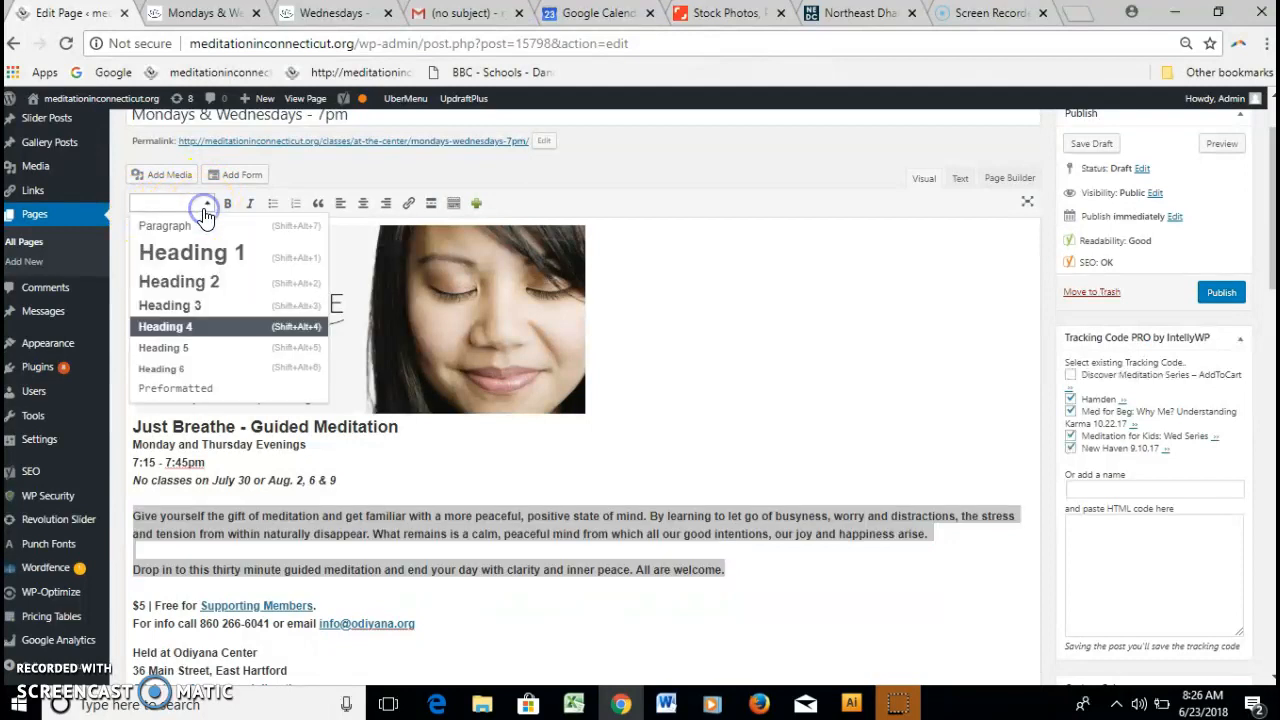
{"action": "left_click", "coordinate": [200, 221]}
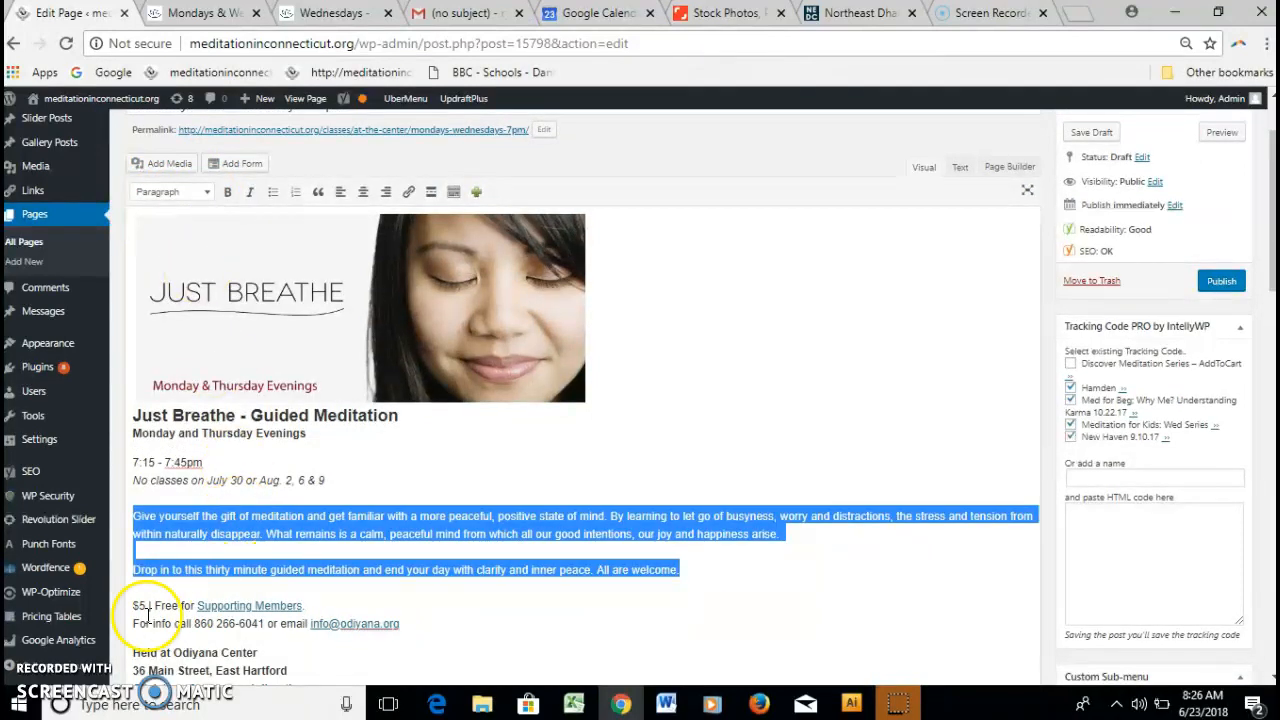
{"action": "left_click", "coordinate": [168, 500]}
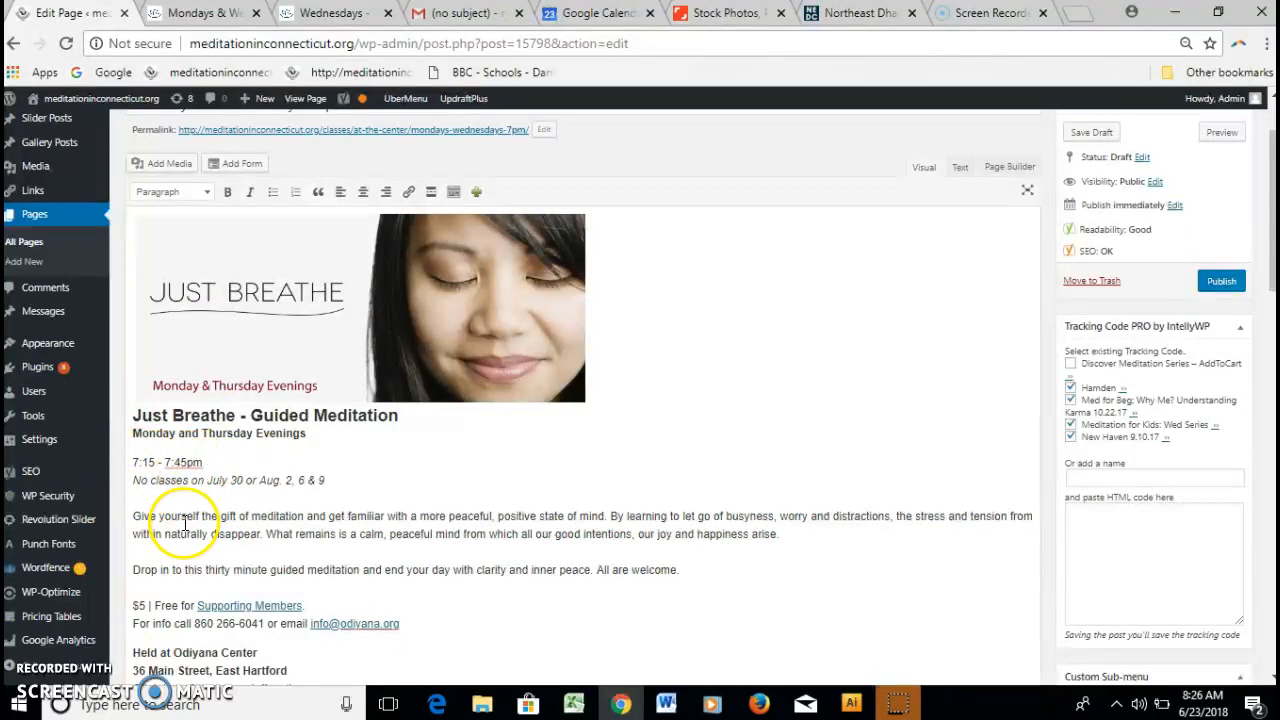
Put 7:15 - 7:45pm on its own line under Monday and Thursday Evenings.
{"action": "left_click", "coordinate": [304, 437]}
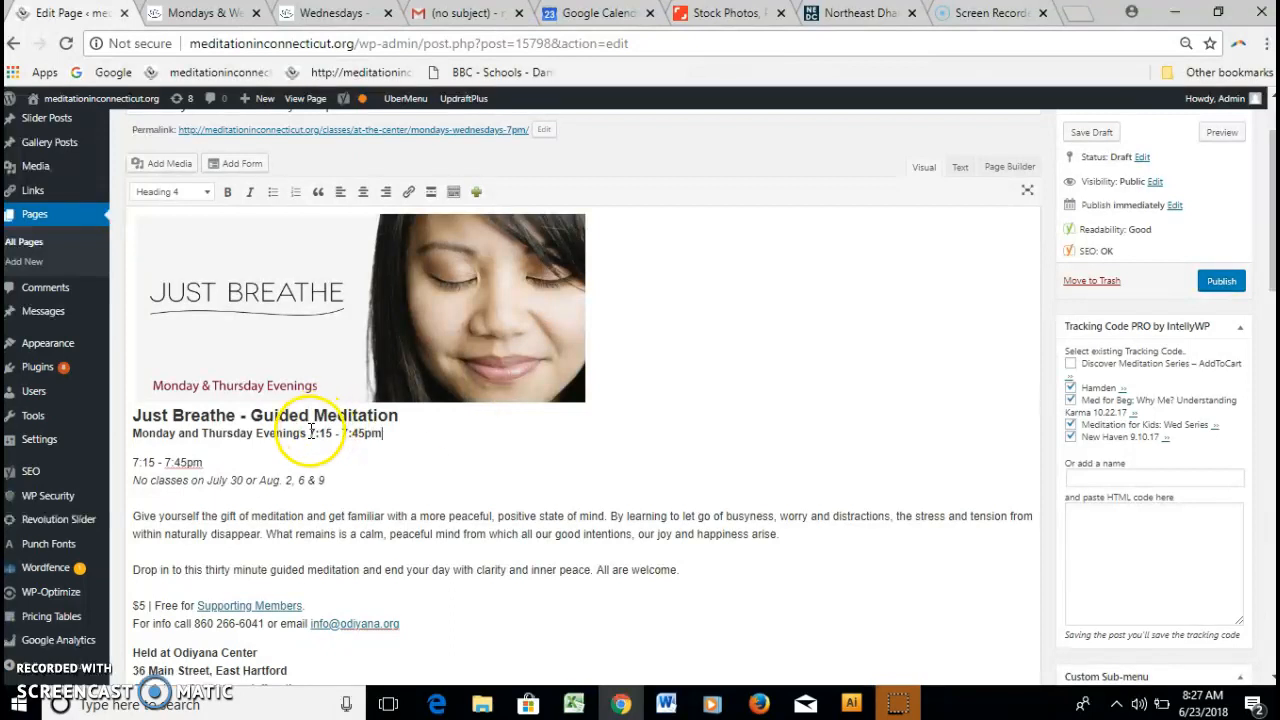
{"action": "key", "text": "Return"}
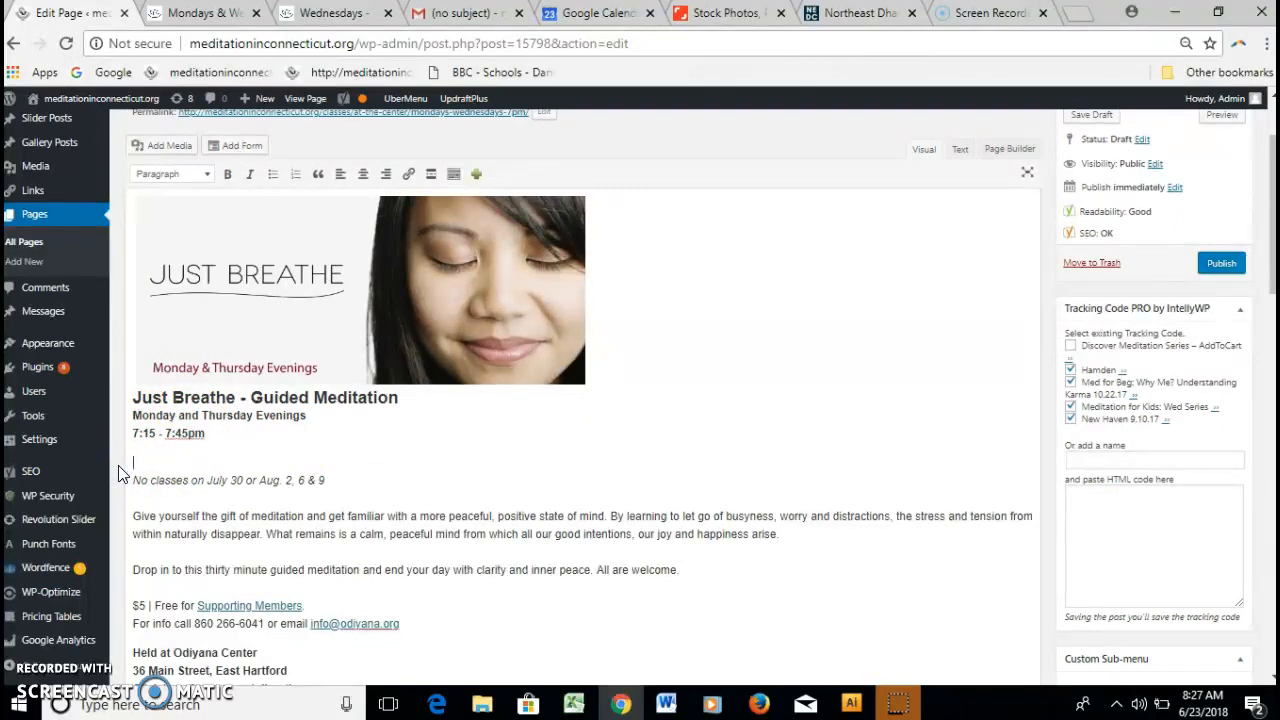
{"action": "key", "text": "BackSpace"}
{"action": "key", "text": "ctrl+z"}
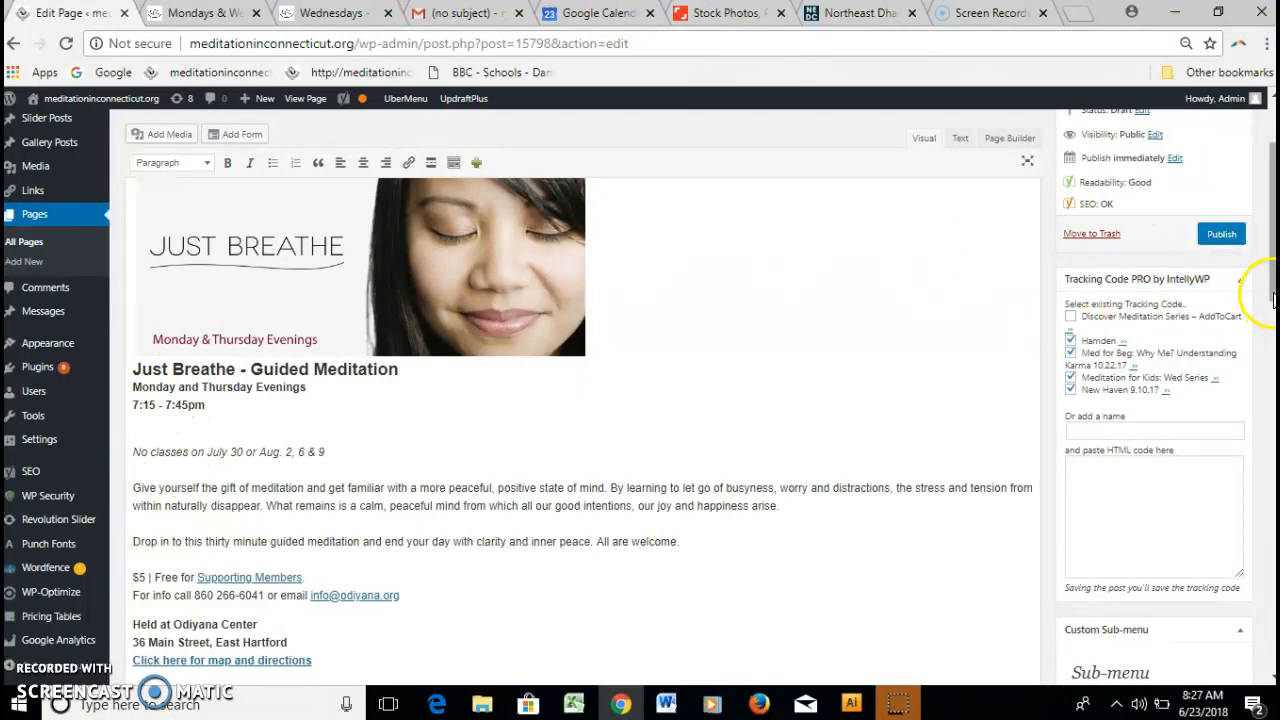
{"action": "scroll", "coordinate": [1273, 300], "scroll_direction": "up", "scroll_amount": 2}
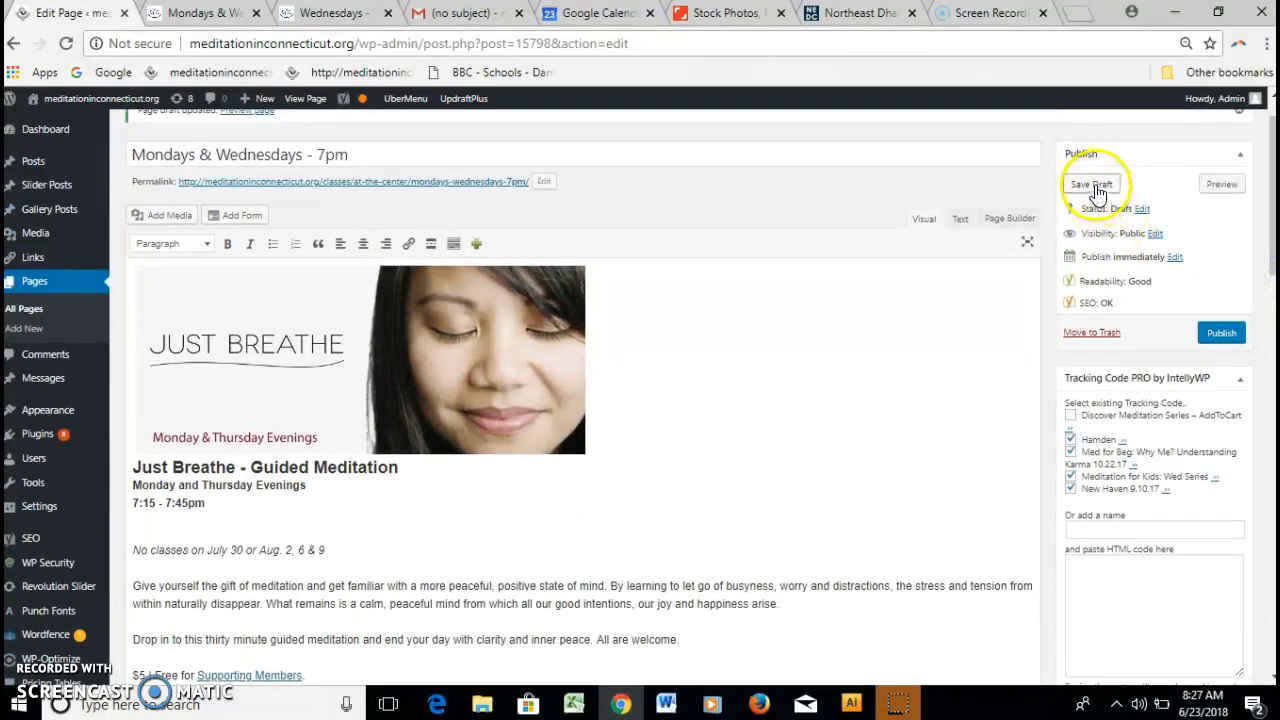
{"action": "left_click", "coordinate": [1221, 184]}
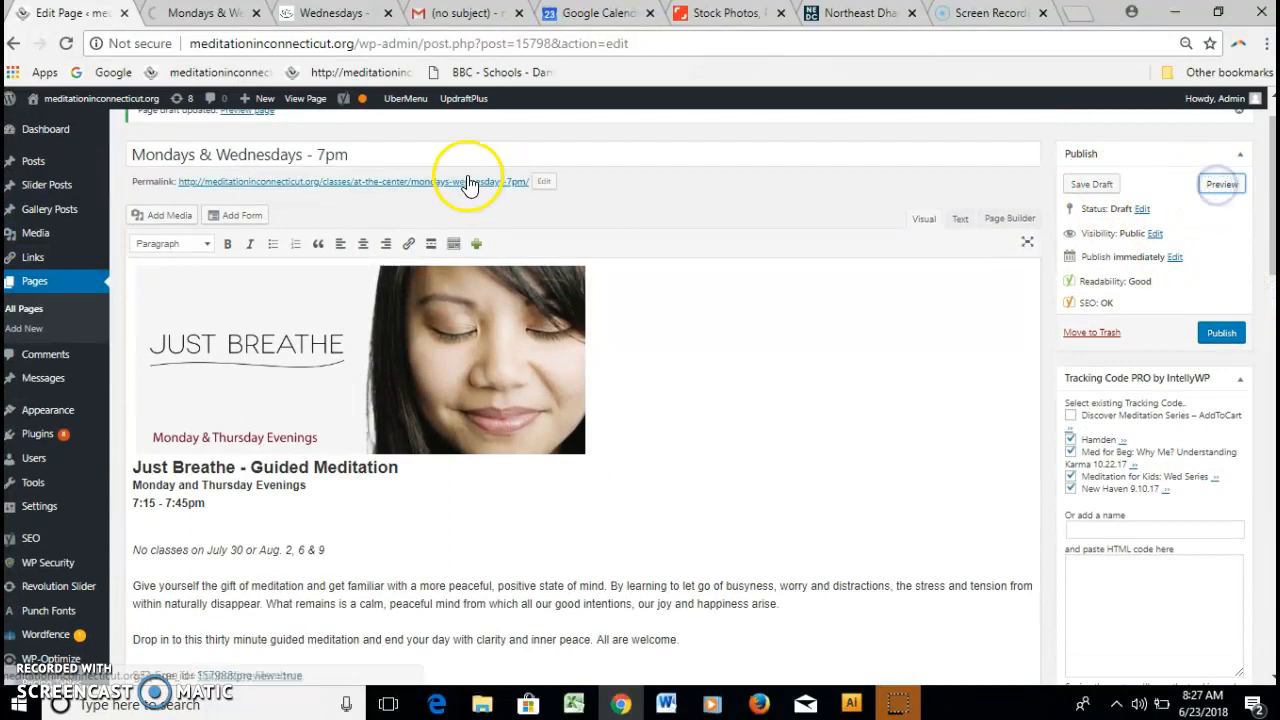
{"action": "left_click", "coordinate": [192, 16]}
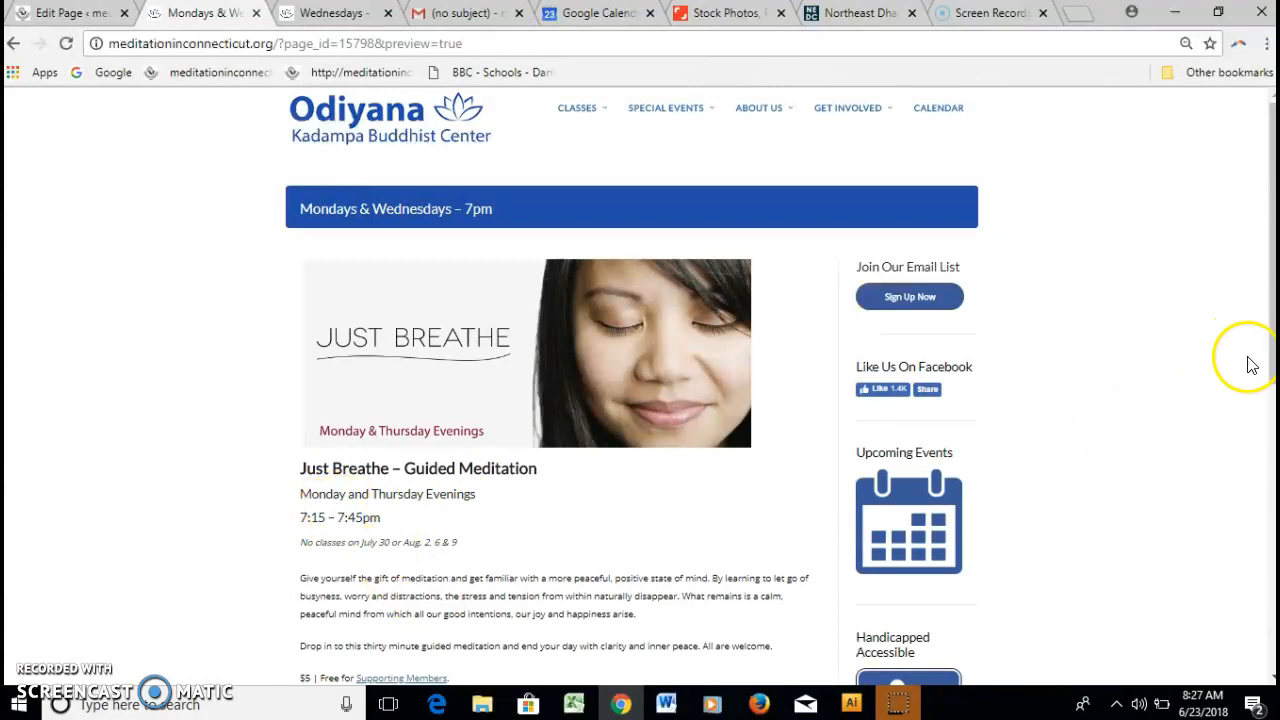
{"action": "mouse_move", "coordinate": [1271, 368]}
{"action": "left_mouse_down"}
{"action": "mouse_move", "coordinate": [1271, 445]}
{"action": "mouse_move", "coordinate": [1266, 378]}
{"action": "left_mouse_up"}
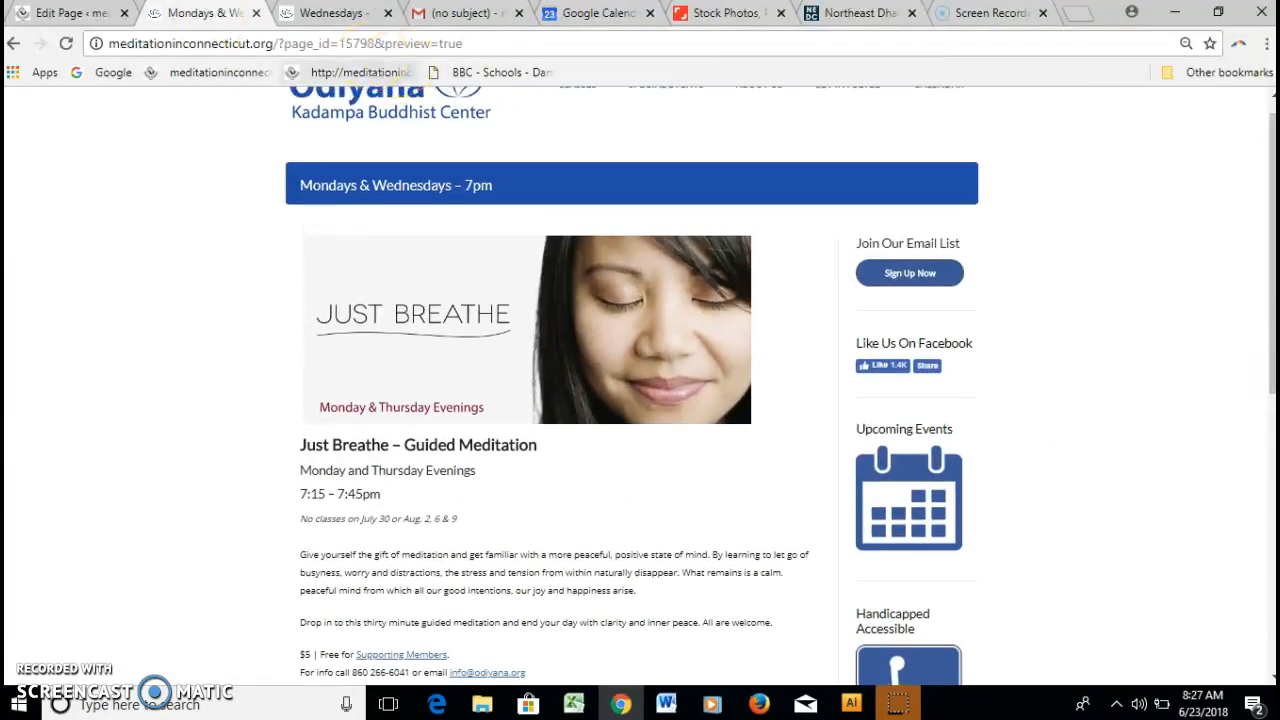
{"action": "left_click", "coordinate": [70, 13]}
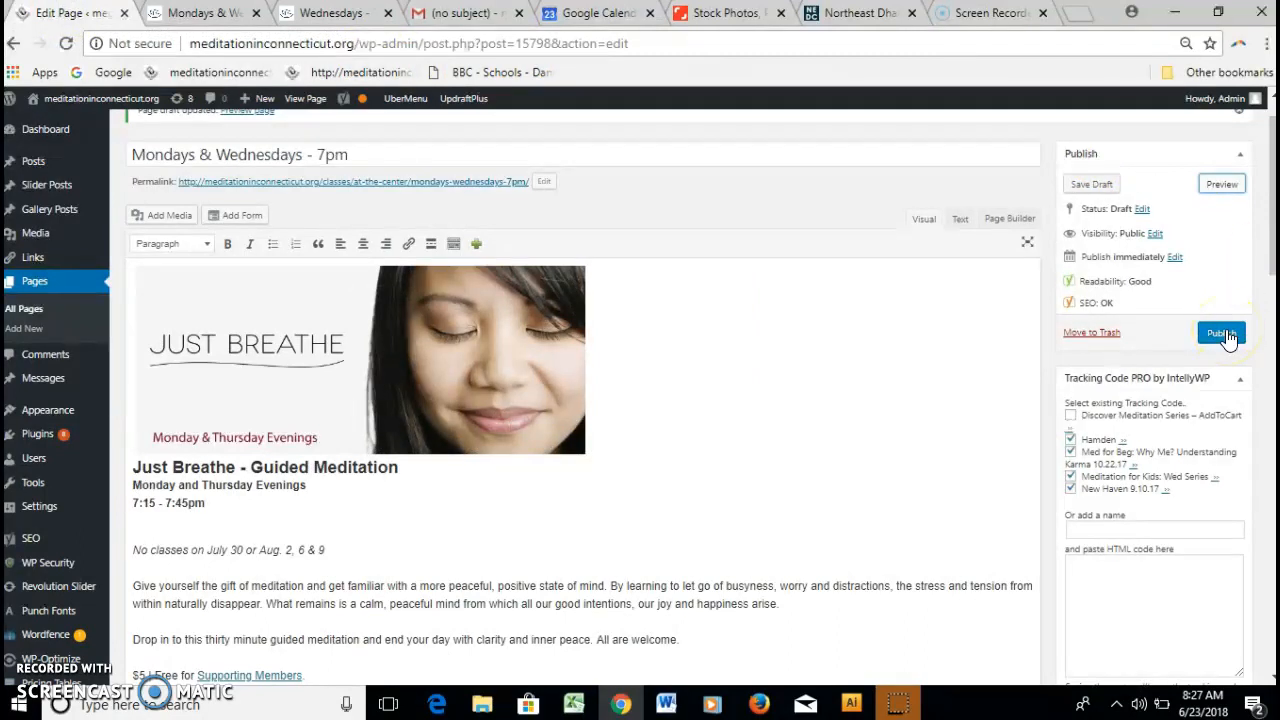
Publish the Mondays & Wednesdays - 7pm page, check the live site, and return to the editor.
{"action": "left_click", "coordinate": [1222, 334]}
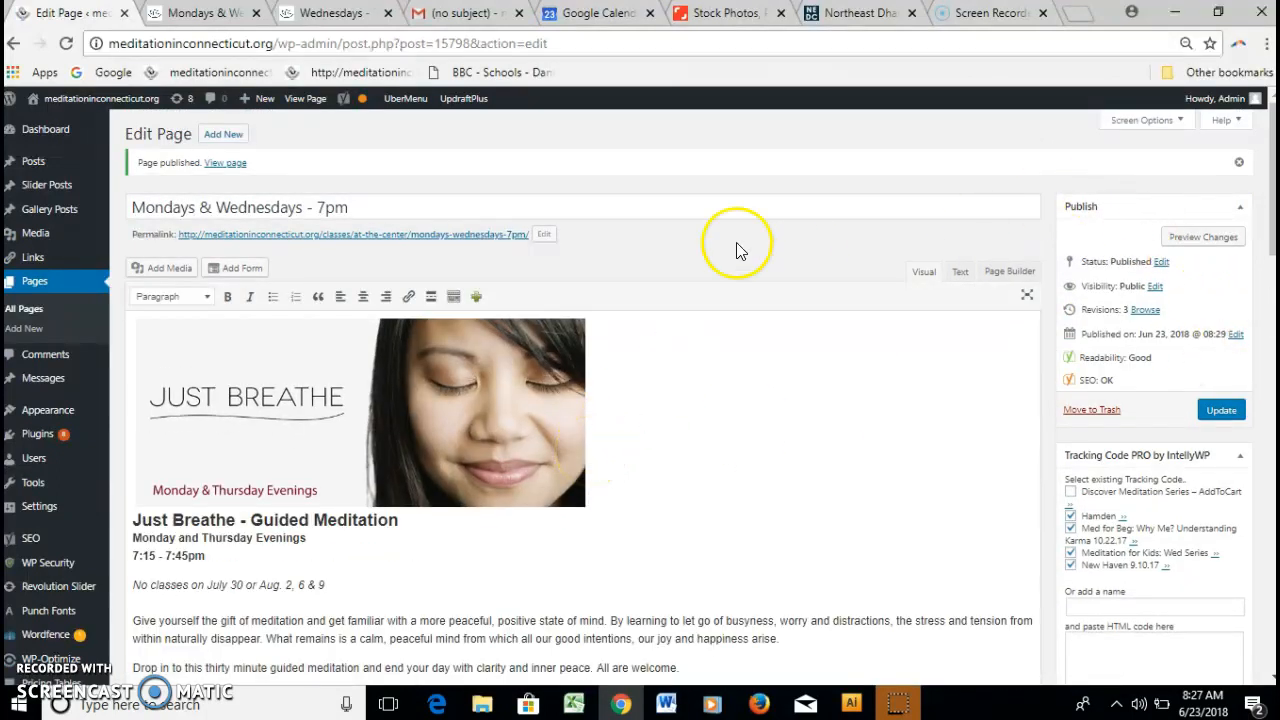
{"action": "left_click", "coordinate": [310, 15]}
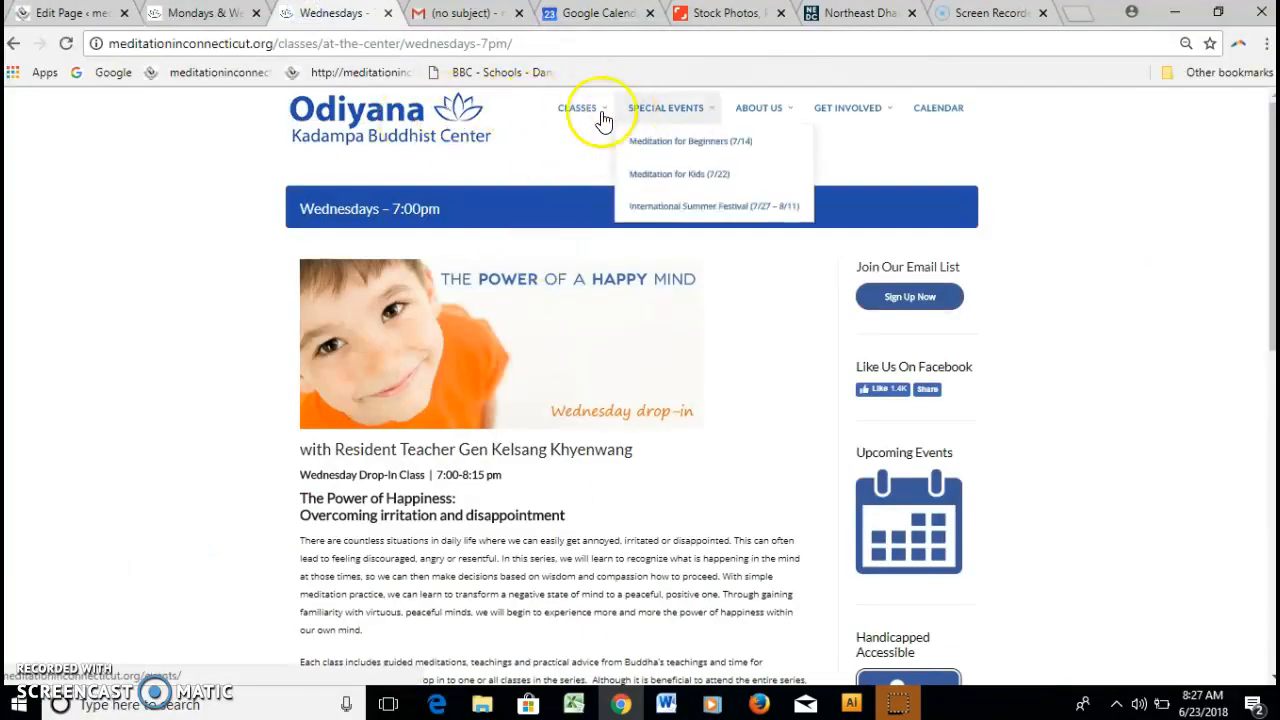
{"action": "left_click", "coordinate": [340, 125]}
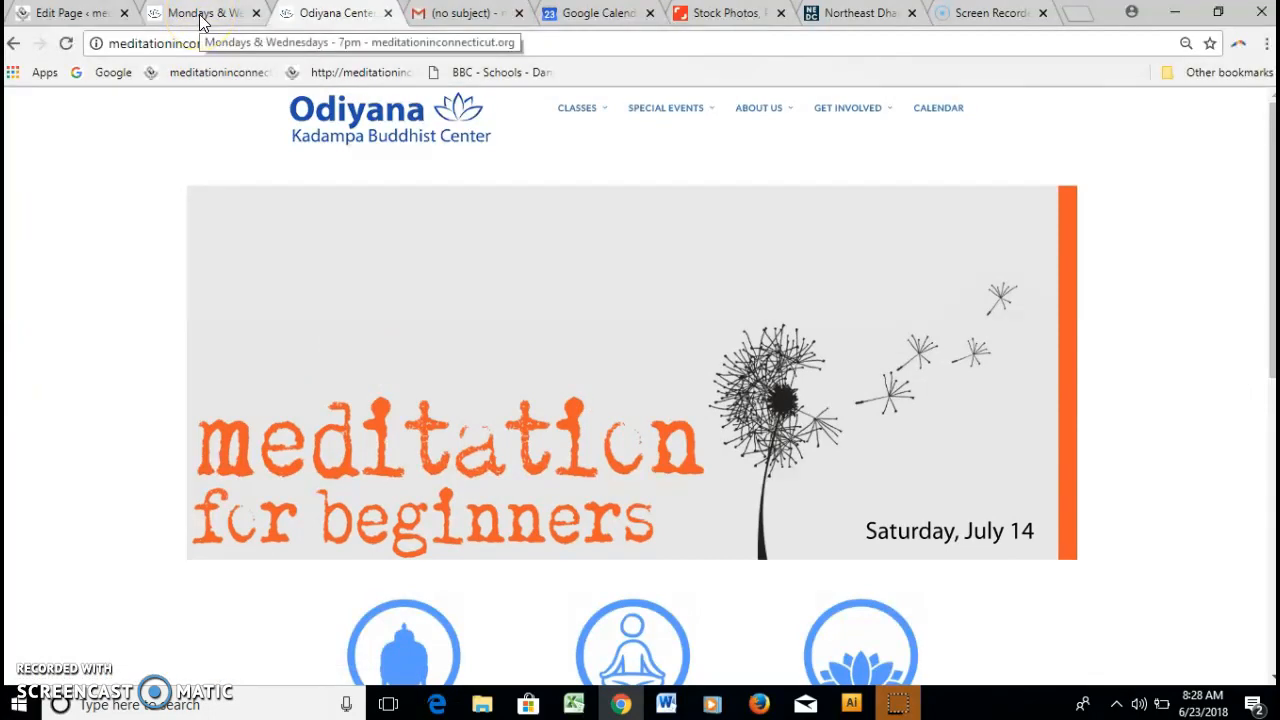
{"action": "left_click", "coordinate": [90, 14]}
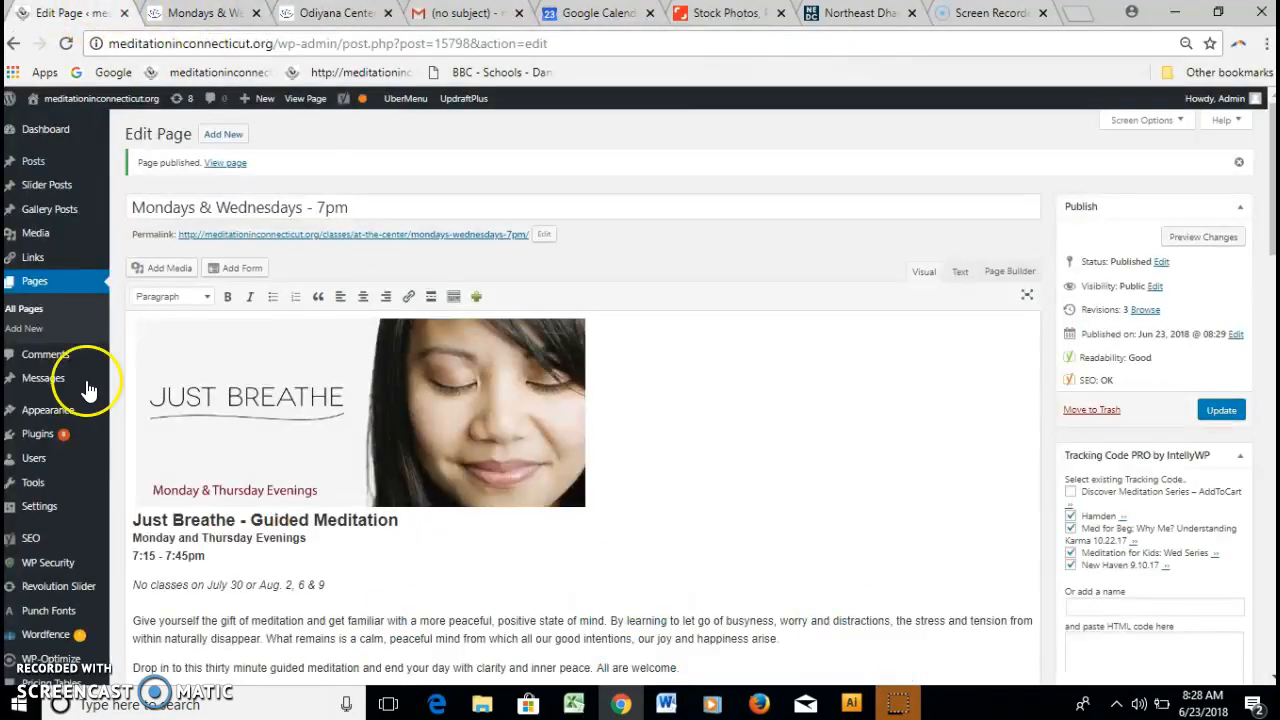
In Appearance > Menus, tick the Mondays & Wednesdays – 7pm page for adding to the menu.
{"action": "mouse_move", "coordinate": [60, 425]}
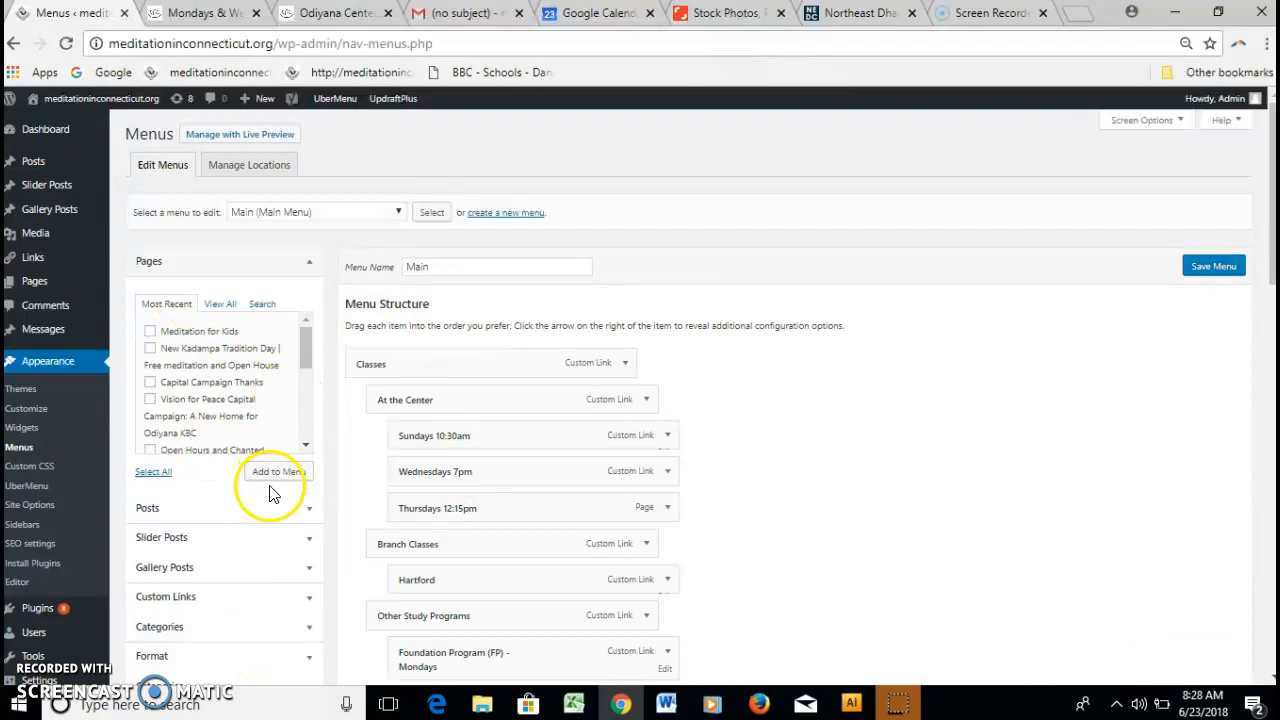
{"action": "left_click_drag", "start_coordinate": [306, 362], "coordinate": [304, 424]}
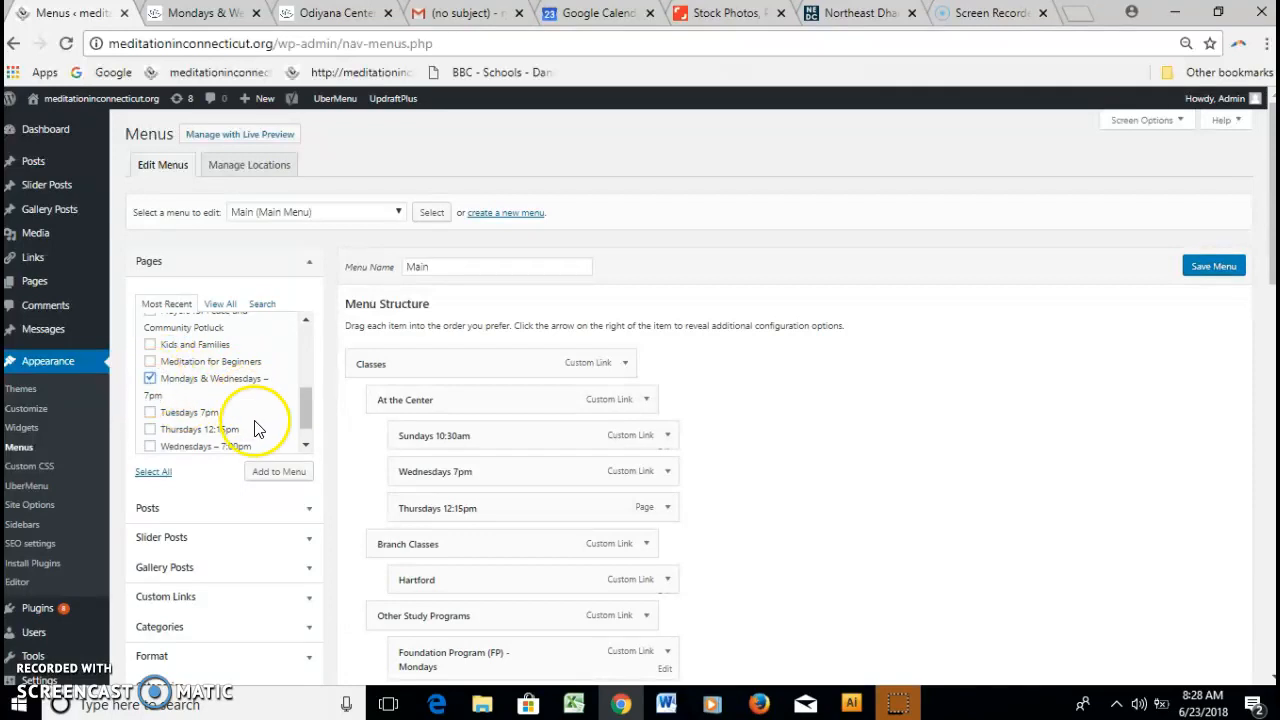
{"action": "left_click", "coordinate": [276, 477]}
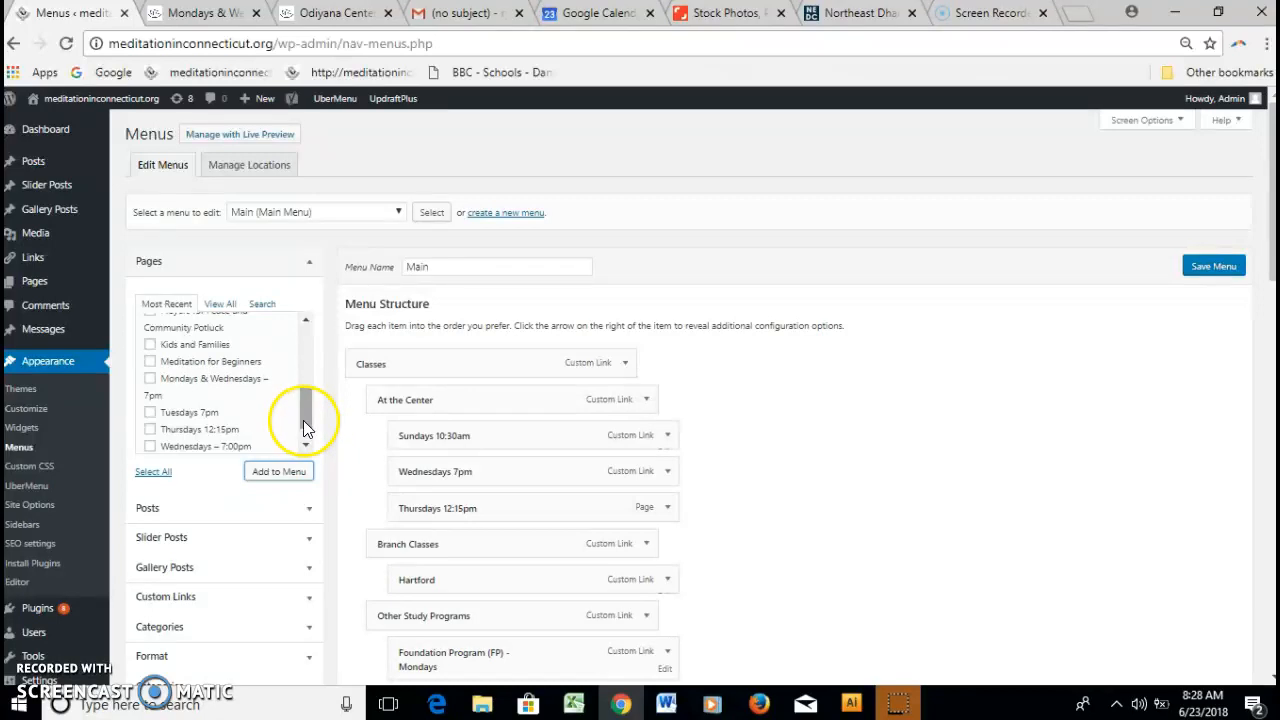
{"action": "left_click_drag", "start_coordinate": [310, 404], "coordinate": [306, 418]}
{"action": "left_click", "coordinate": [244, 368]}
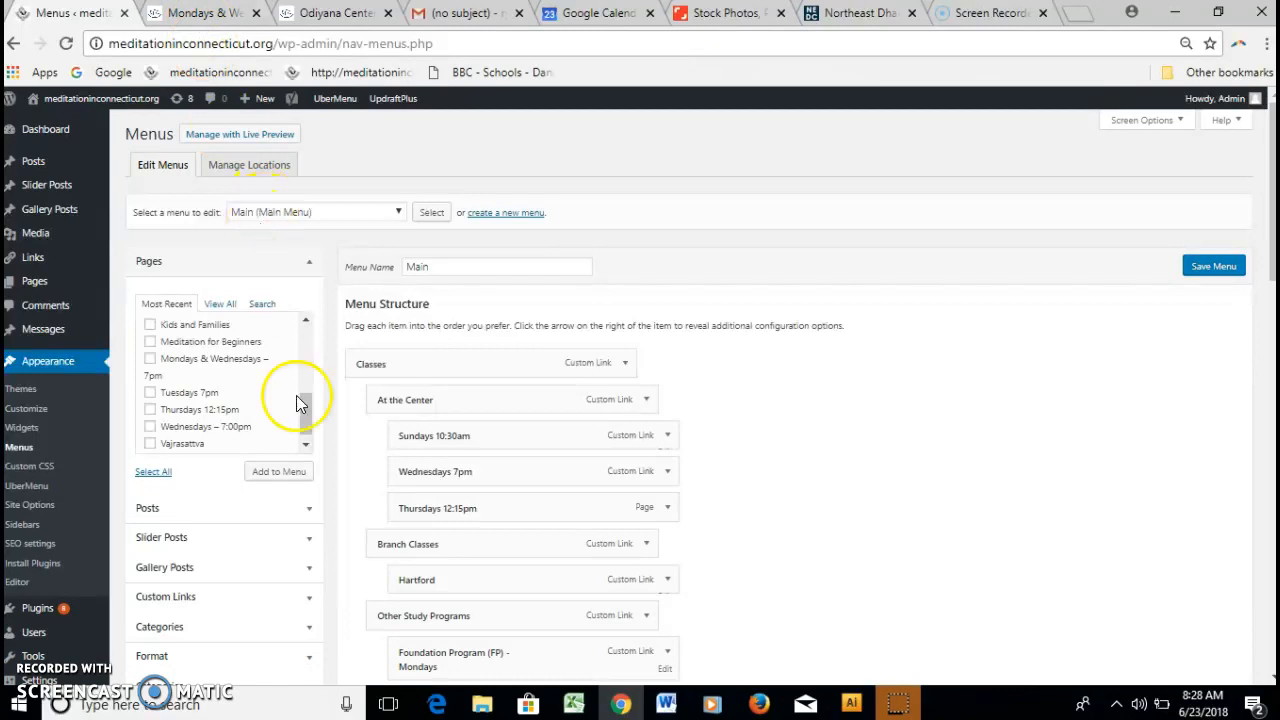
Glance at the preview tab, then go to All Pages, leaving the menu editor unsaved.
{"action": "left_click", "coordinate": [205, 13]}
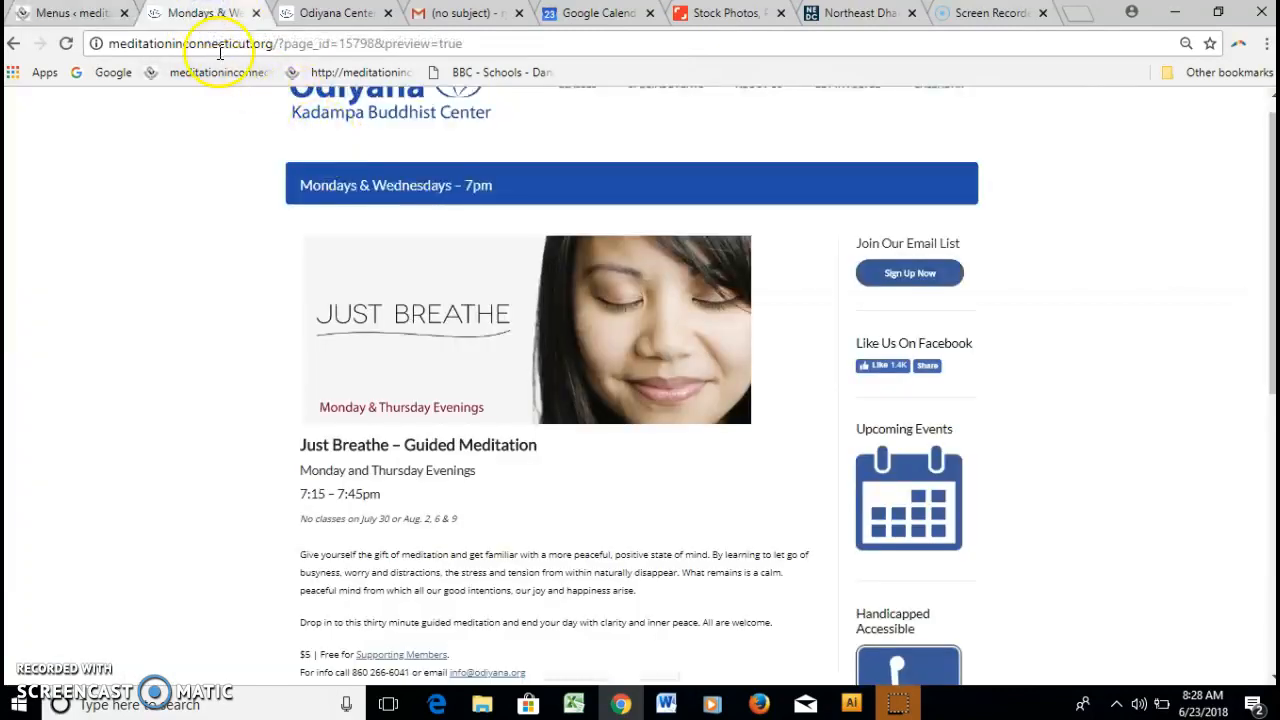
{"action": "left_click", "coordinate": [55, 13]}
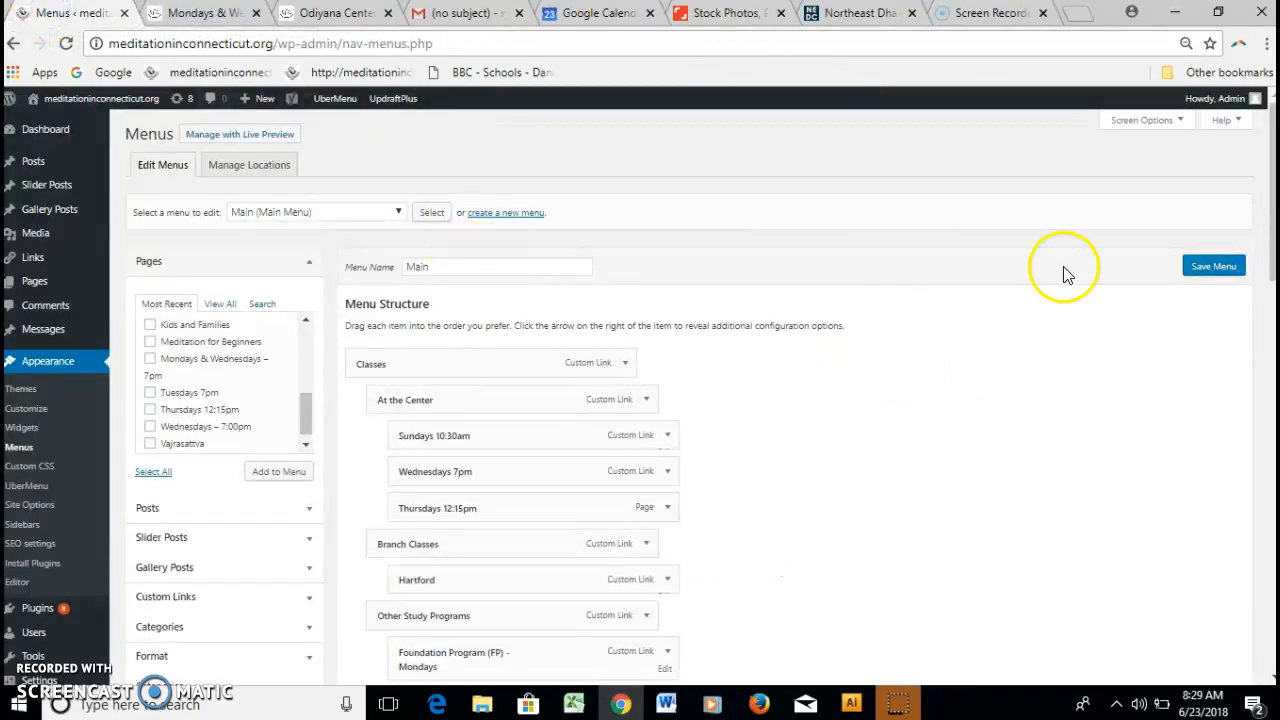
{"action": "mouse_move", "coordinate": [34, 281]}
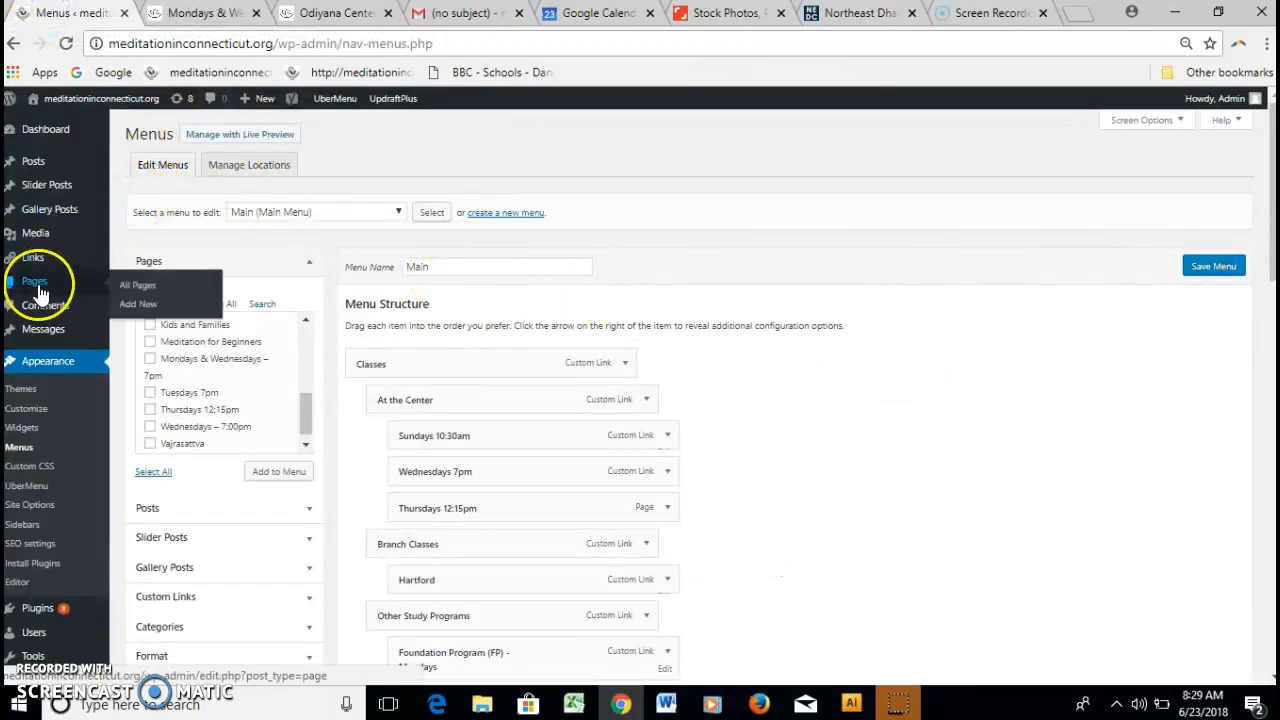
{"action": "left_click", "coordinate": [137, 287]}
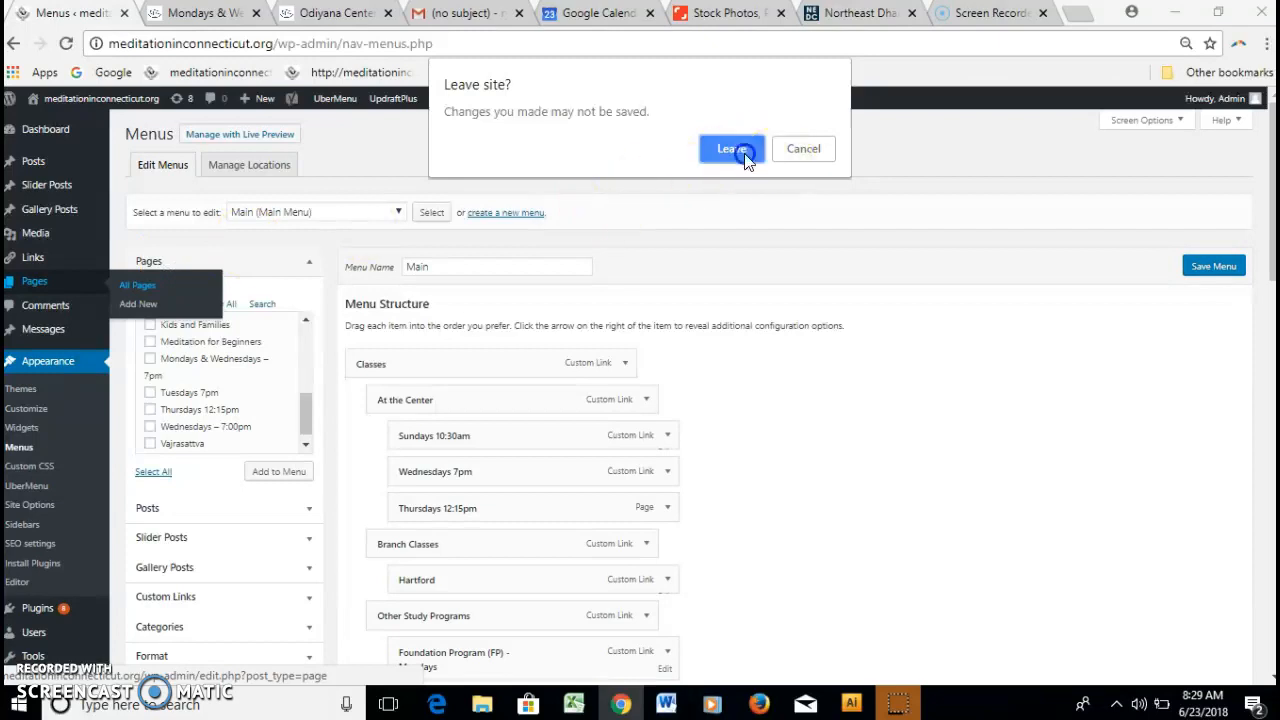
{"action": "left_click", "coordinate": [736, 150]}
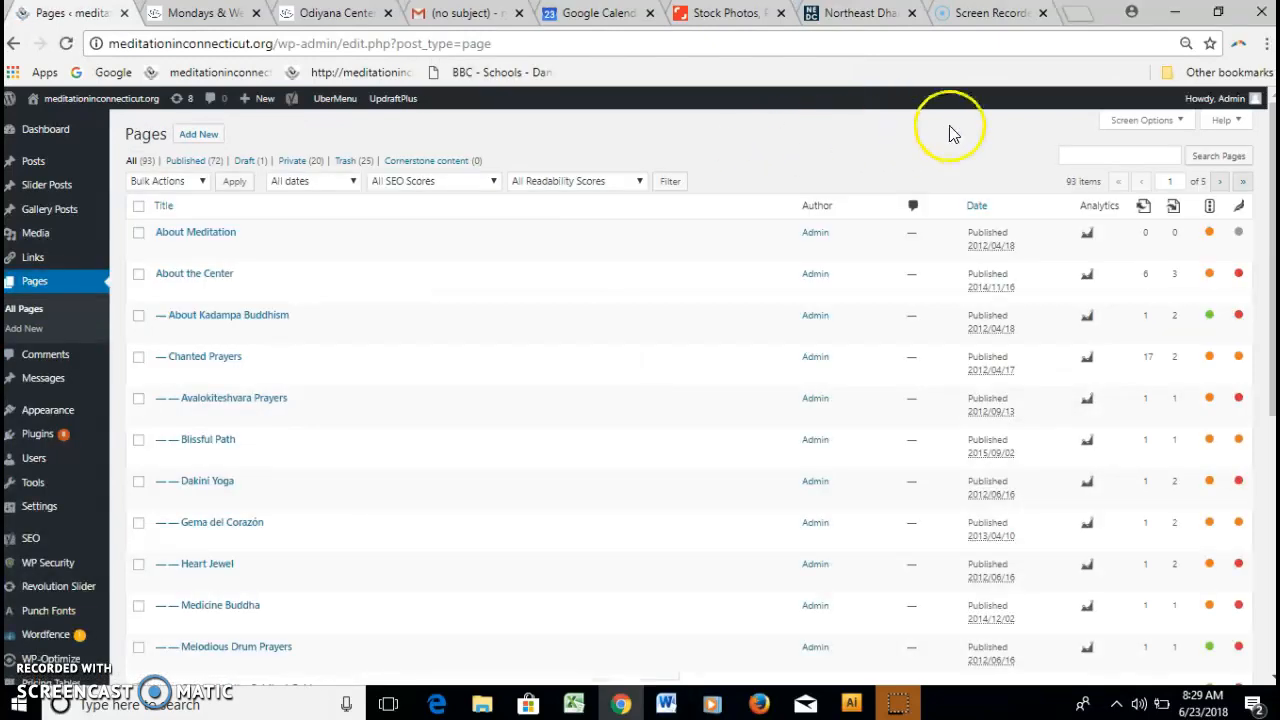
Search pages for 'monday', retitle the page 'Mondays & Thursdays - 7pm', and update it.
{"action": "left_click", "coordinate": [1086, 155]}
{"action": "type", "text": "monday"}
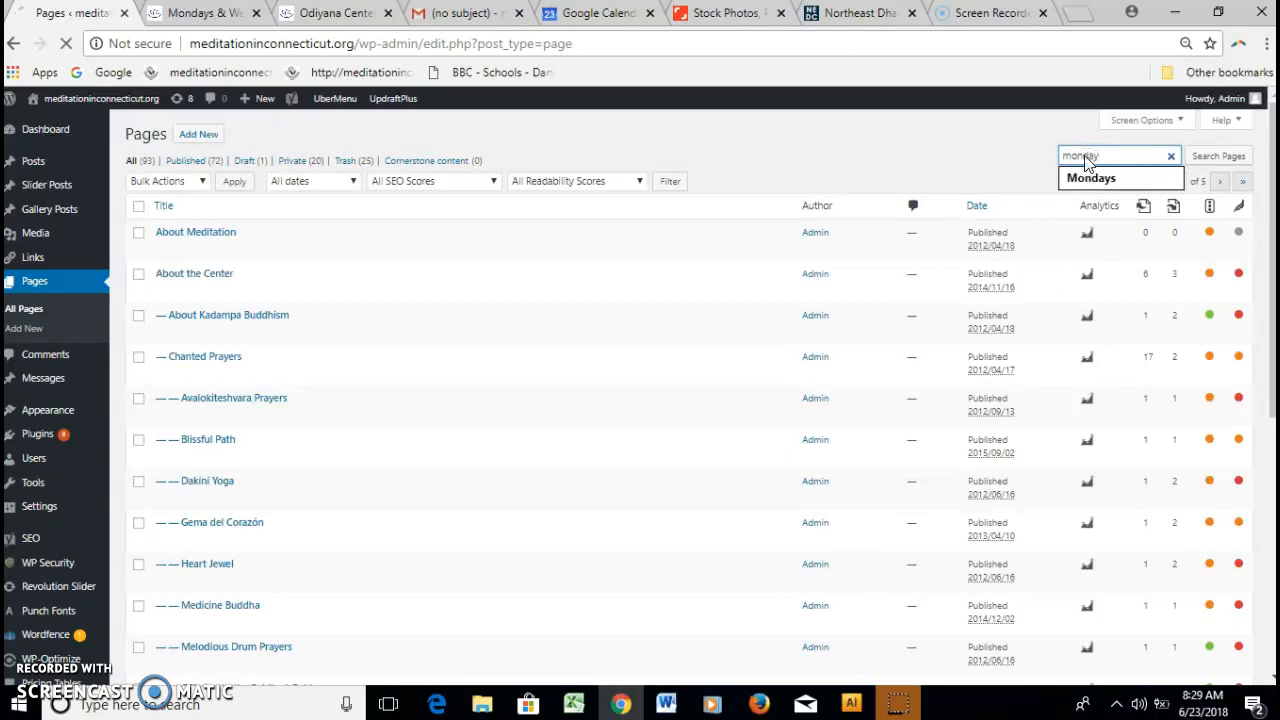
{"action": "key", "text": "Return"}
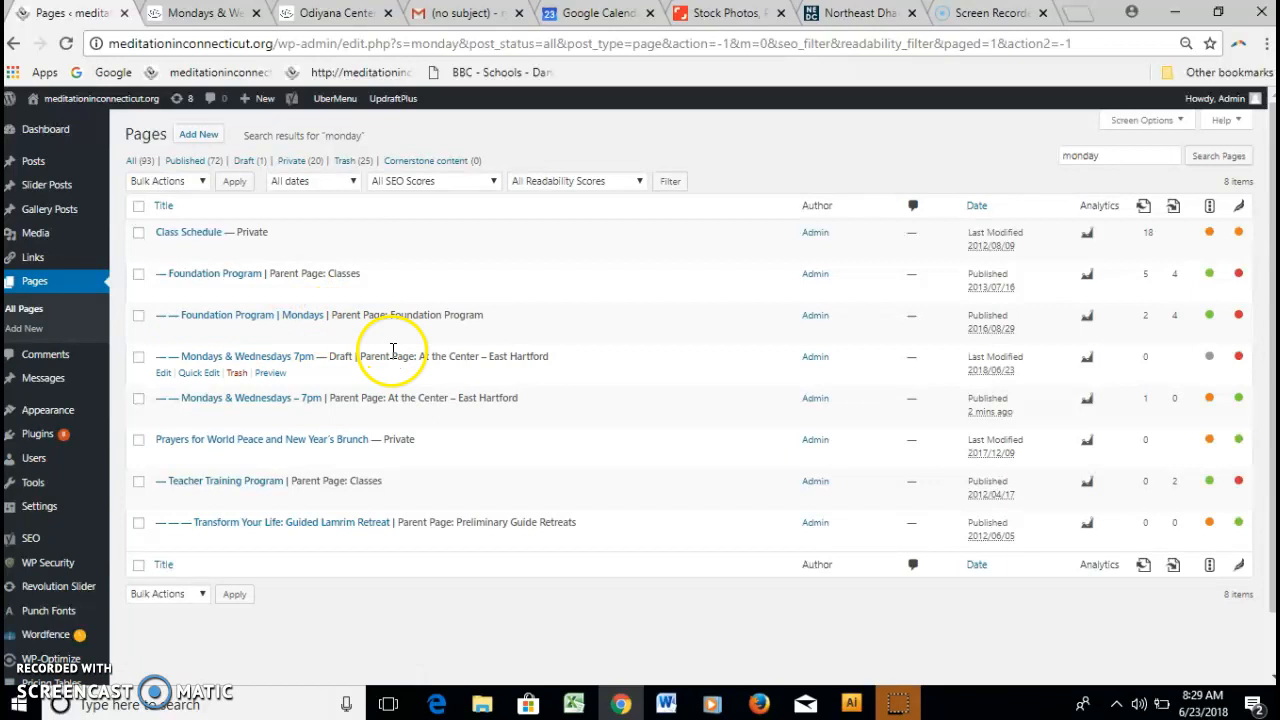
{"action": "left_click", "coordinate": [281, 399]}
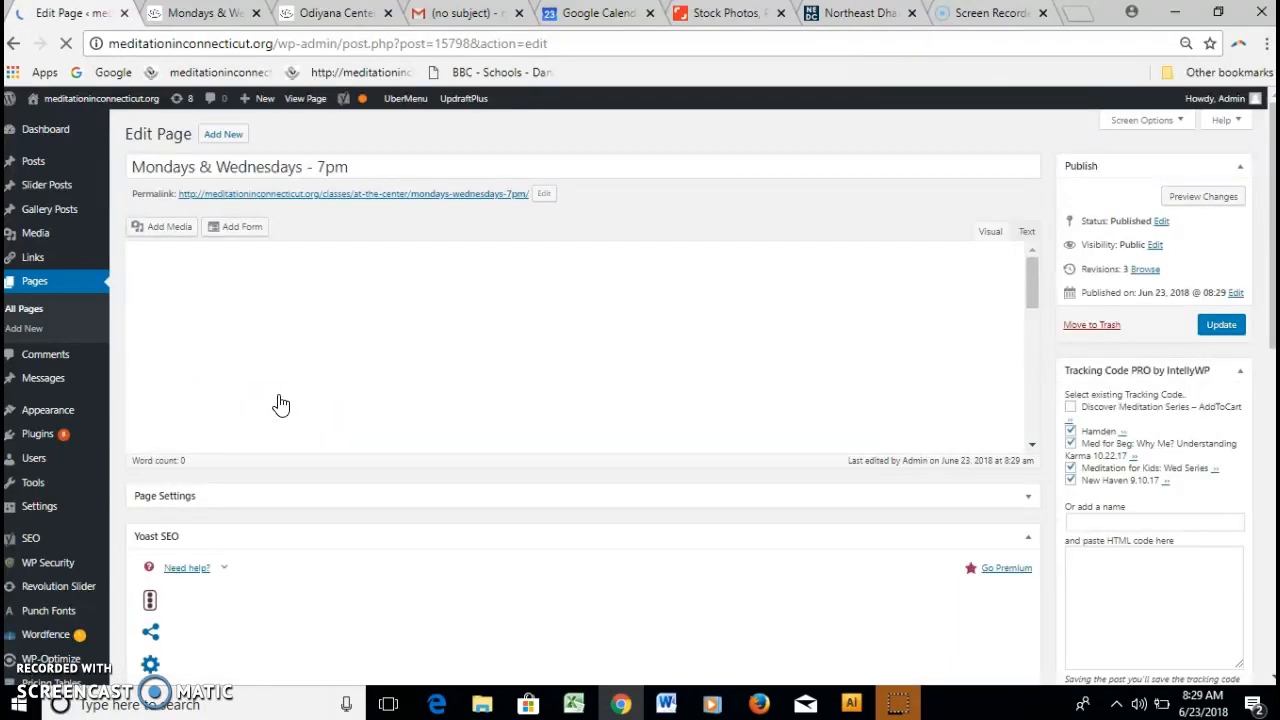
{"action": "left_click", "coordinate": [304, 168]}
{"action": "key", "text": "BackSpace"}
{"action": "key", "text": "BackSpace"}
{"action": "key", "text": "BackSpace"}
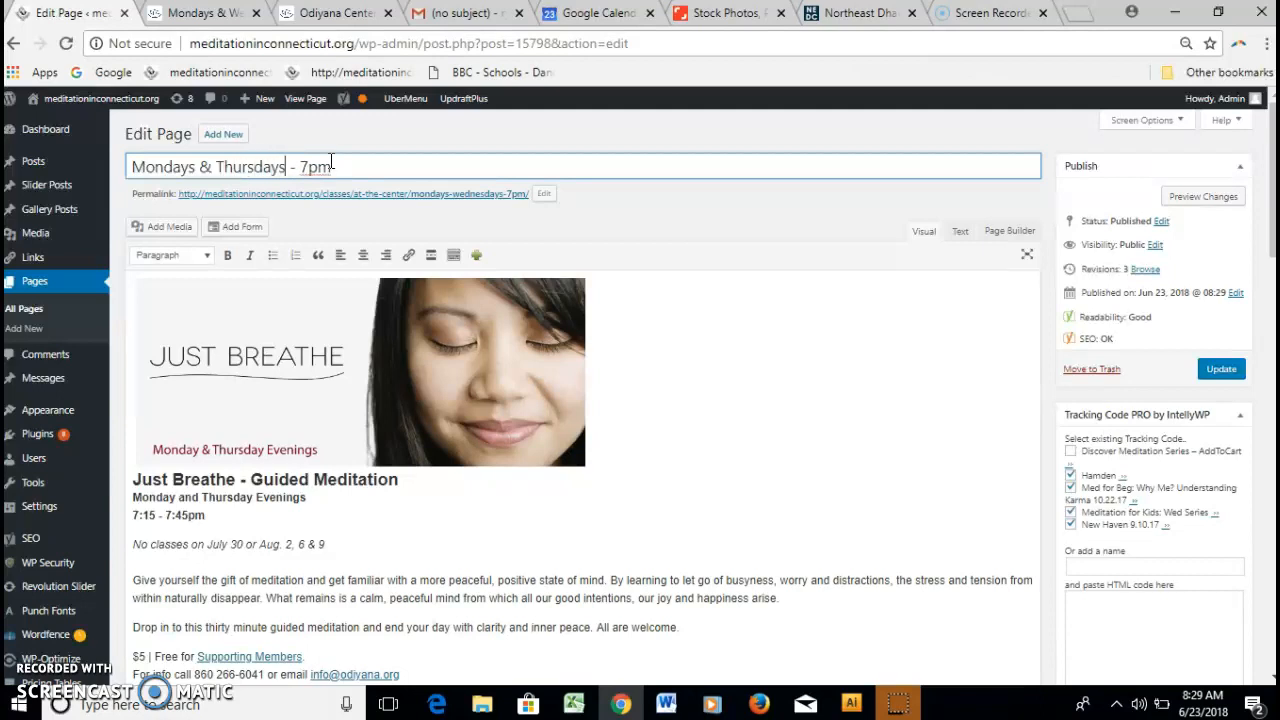
{"action": "left_click", "coordinate": [663, 233]}
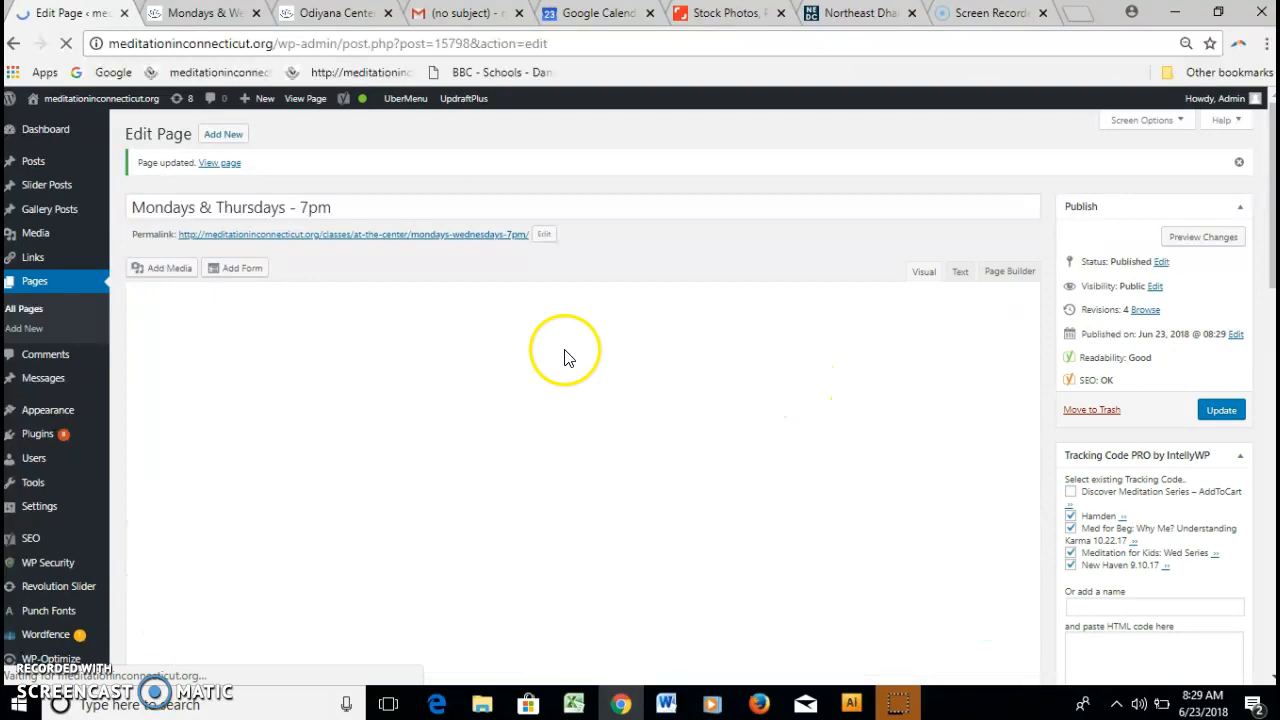
Change the page's permalink slug to mondays-thursdays-7pm.
{"action": "left_click", "coordinate": [487, 236]}
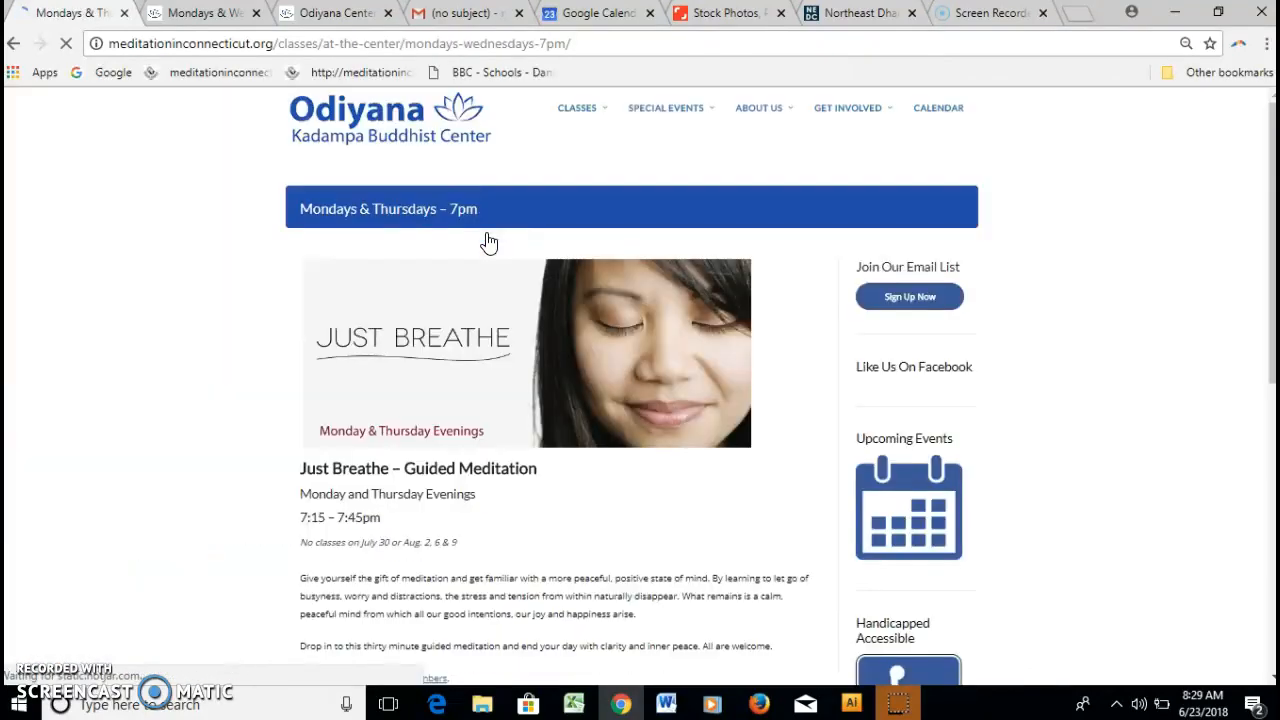
{"action": "left_click", "coordinate": [14, 47]}
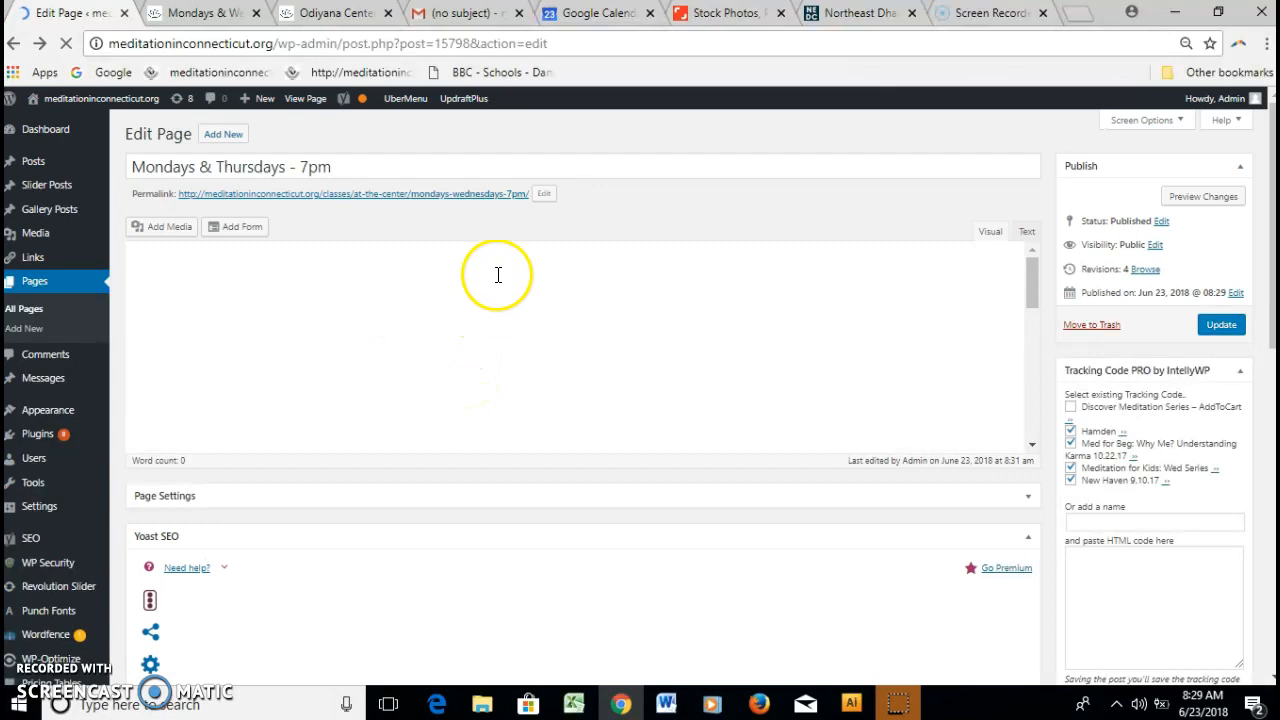
{"action": "left_click", "coordinate": [544, 196]}
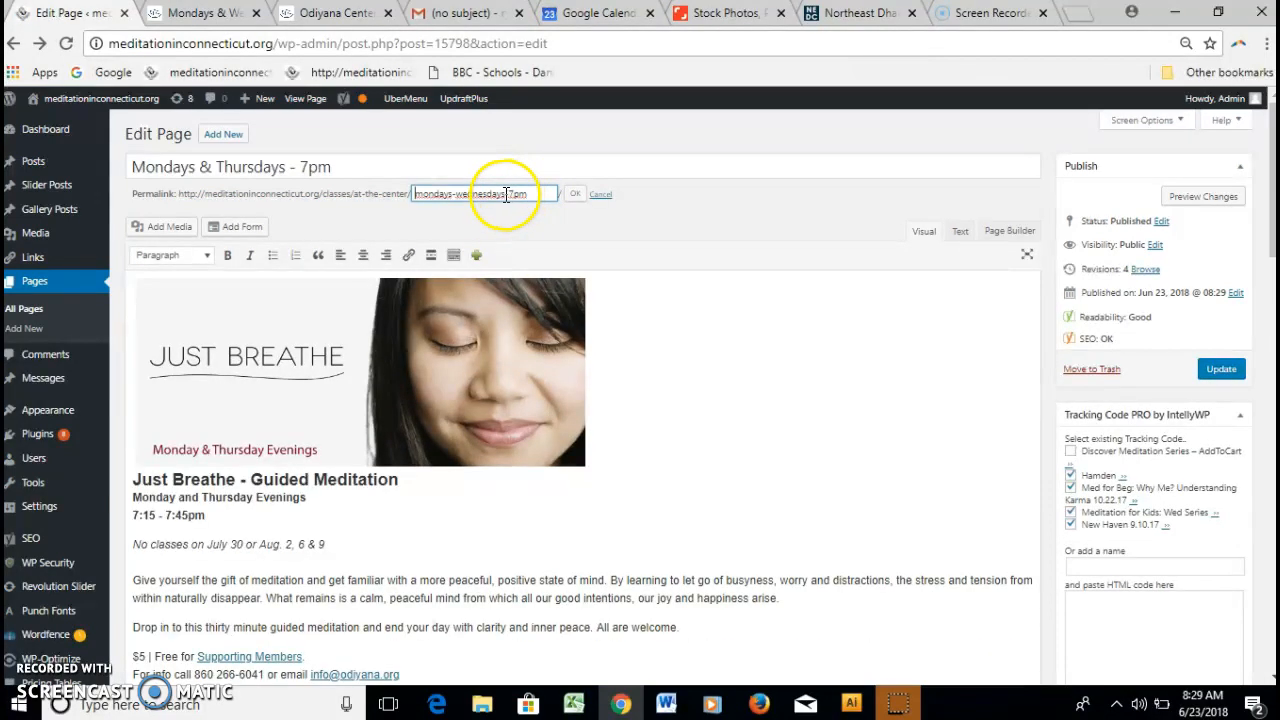
{"action": "key", "text": "BackSpace"}
{"action": "key", "text": "BackSpace"}
{"action": "key", "text": "BackSpace"}
{"action": "key", "text": "BackSpace"}
{"action": "key", "text": "BackSpace"}
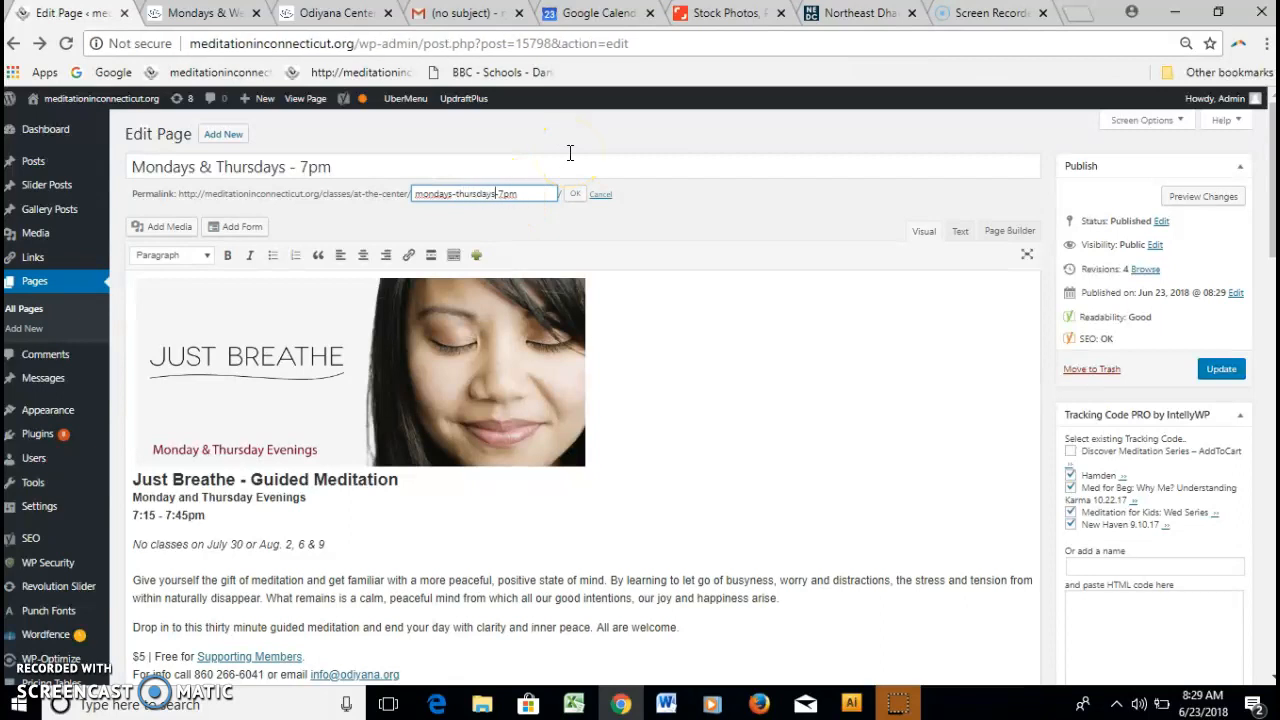
{"action": "left_click", "coordinate": [576, 196]}
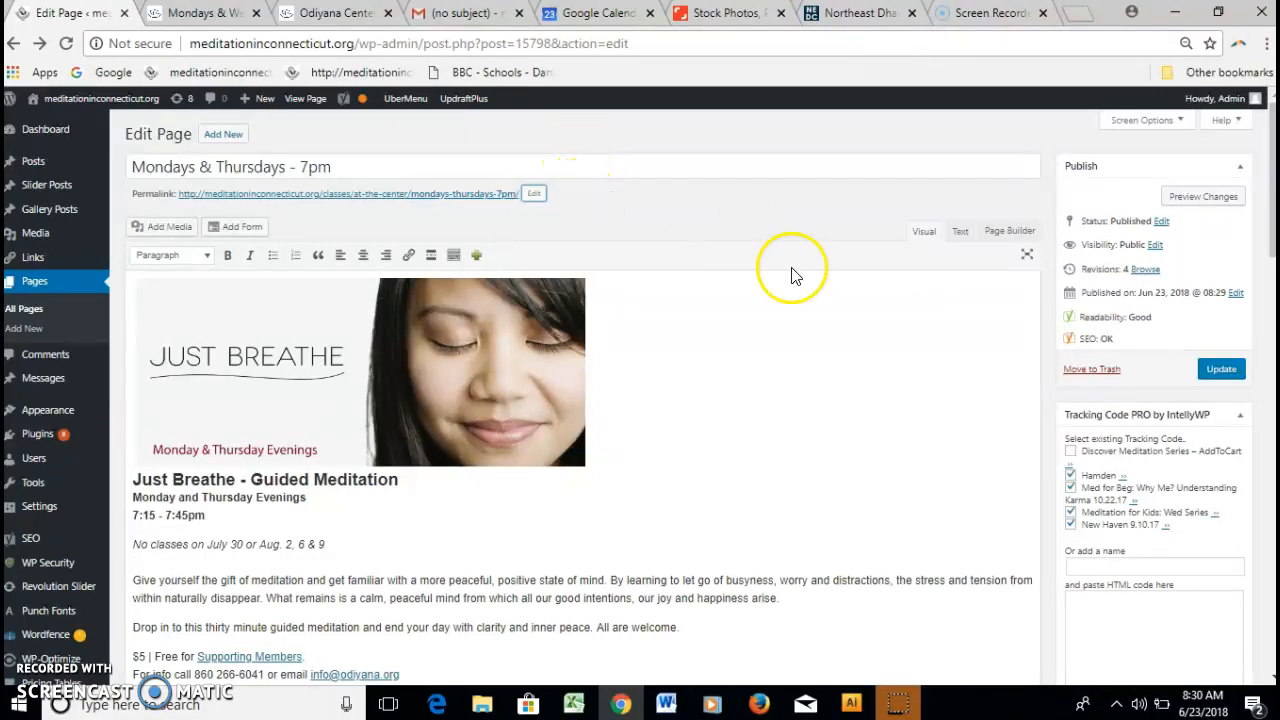
Change the Yoast focus keyword to Monday & Thursday meditation and update the page.
{"action": "left_click_drag", "start_coordinate": [1273, 240], "coordinate": [1263, 434]}
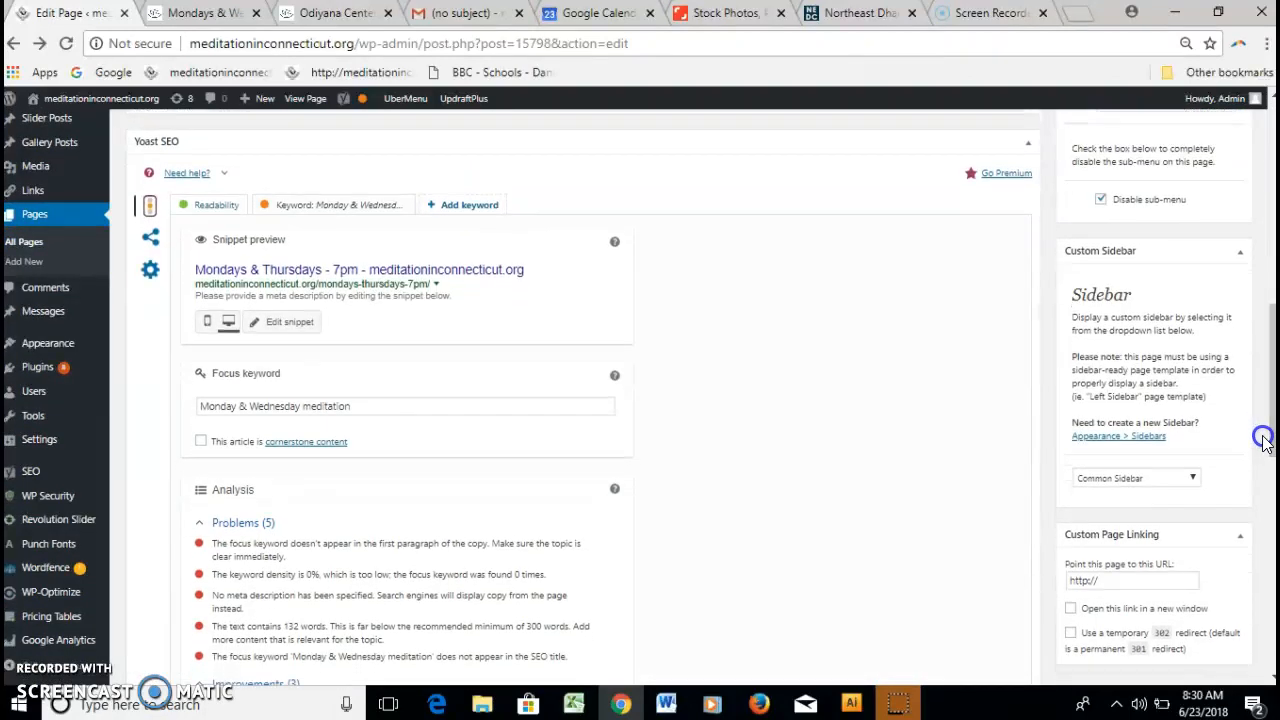
{"action": "left_click_drag", "start_coordinate": [300, 403], "coordinate": [255, 401]}
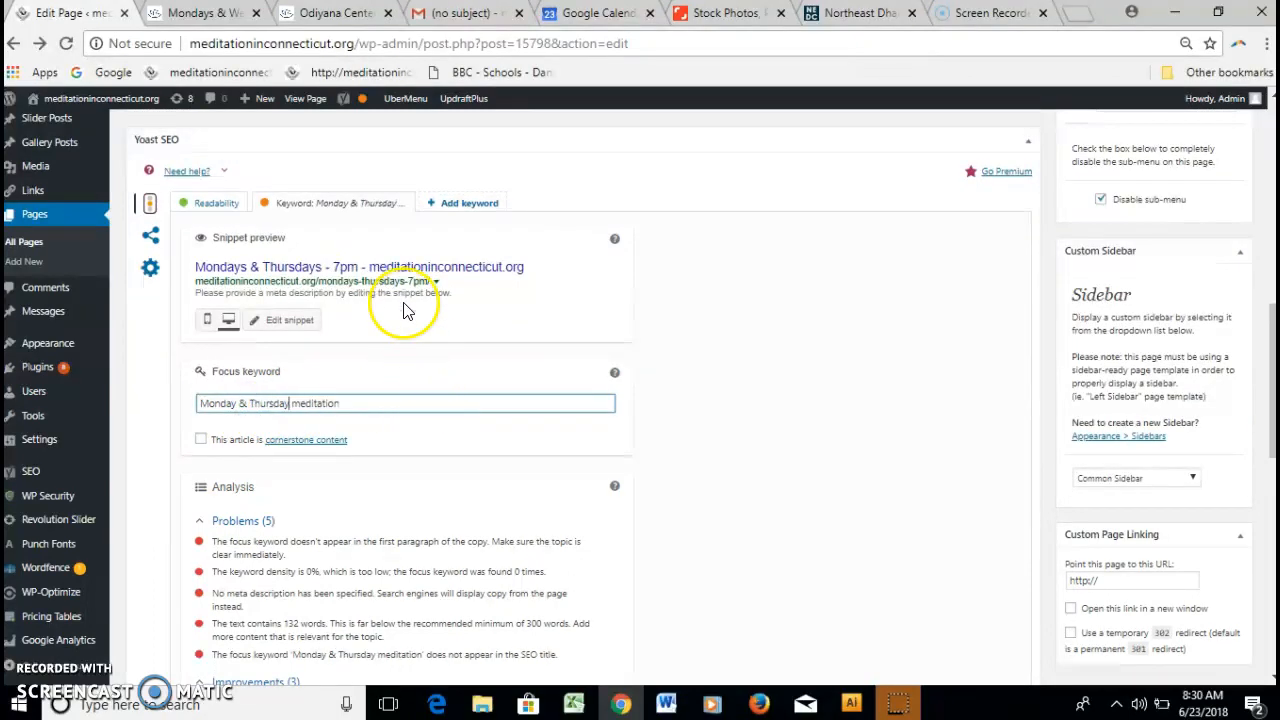
{"action": "left_click_drag", "start_coordinate": [1268, 360], "coordinate": [1265, 188]}
{"action": "left_click", "coordinate": [1224, 371]}
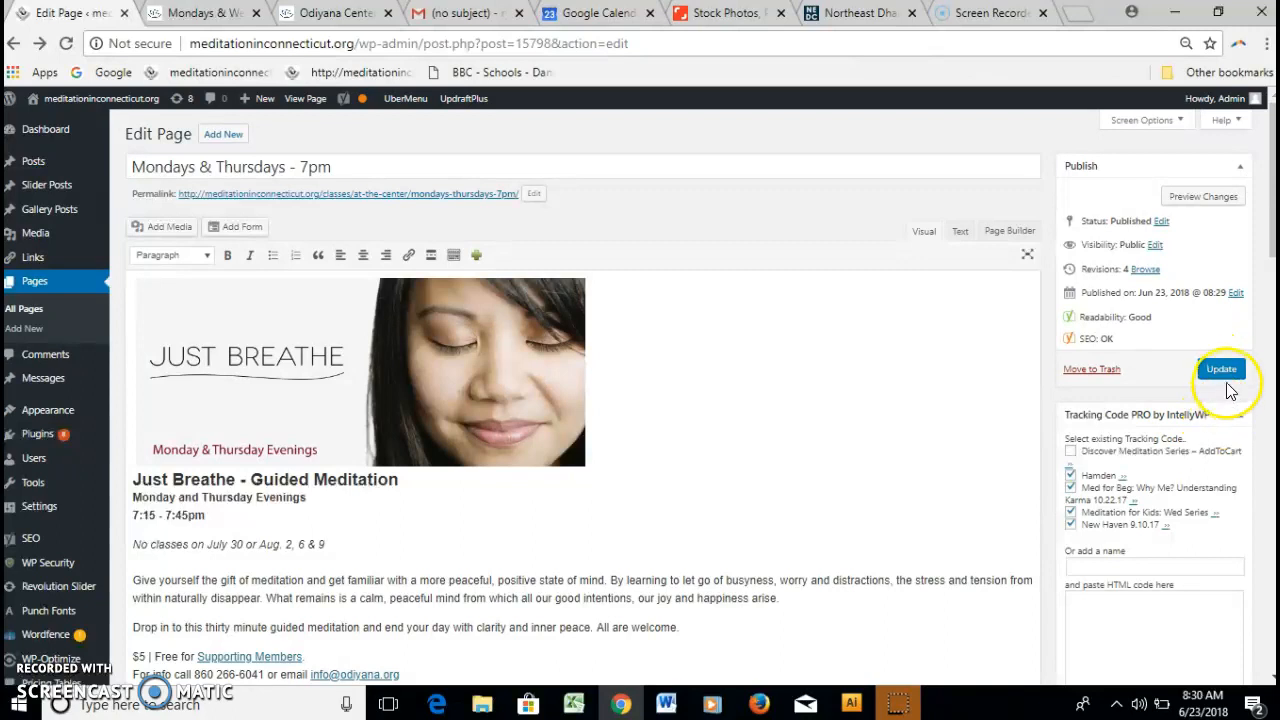
{"action": "left_click", "coordinate": [1222, 369]}
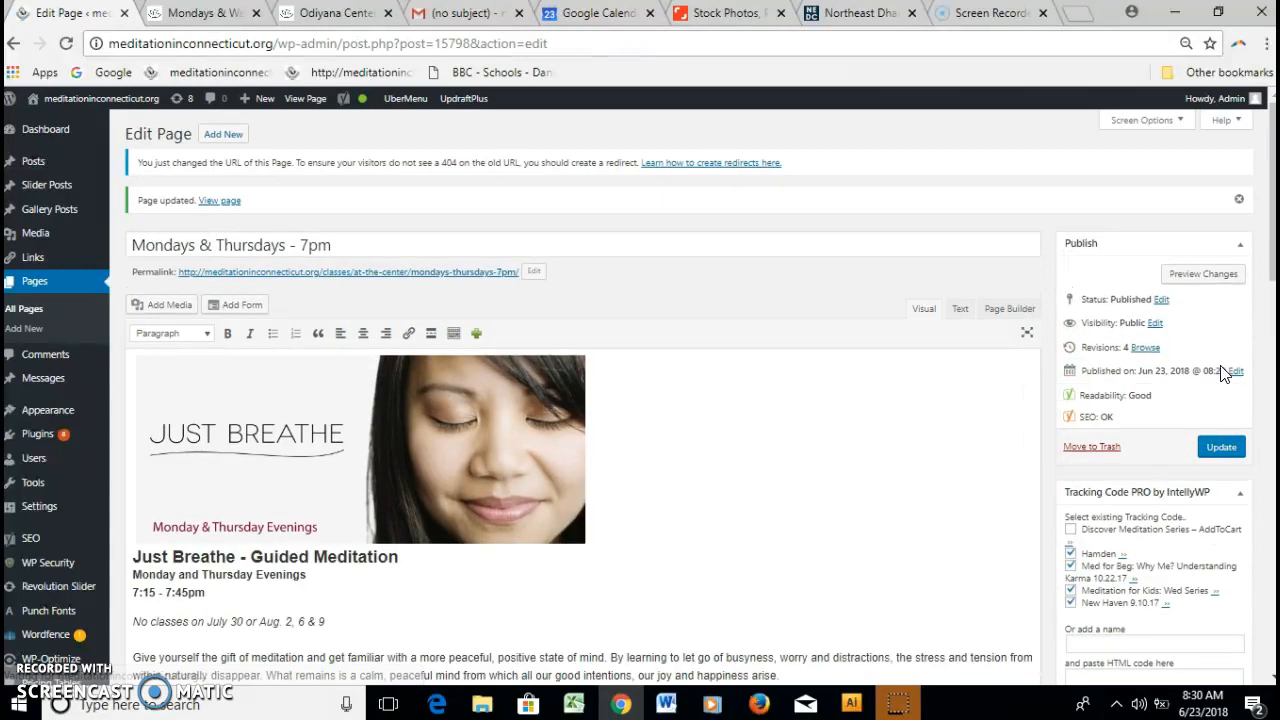
Open Appearance > Menus to show the Main menu structure.
{"action": "left_click", "coordinate": [1272, 281]}
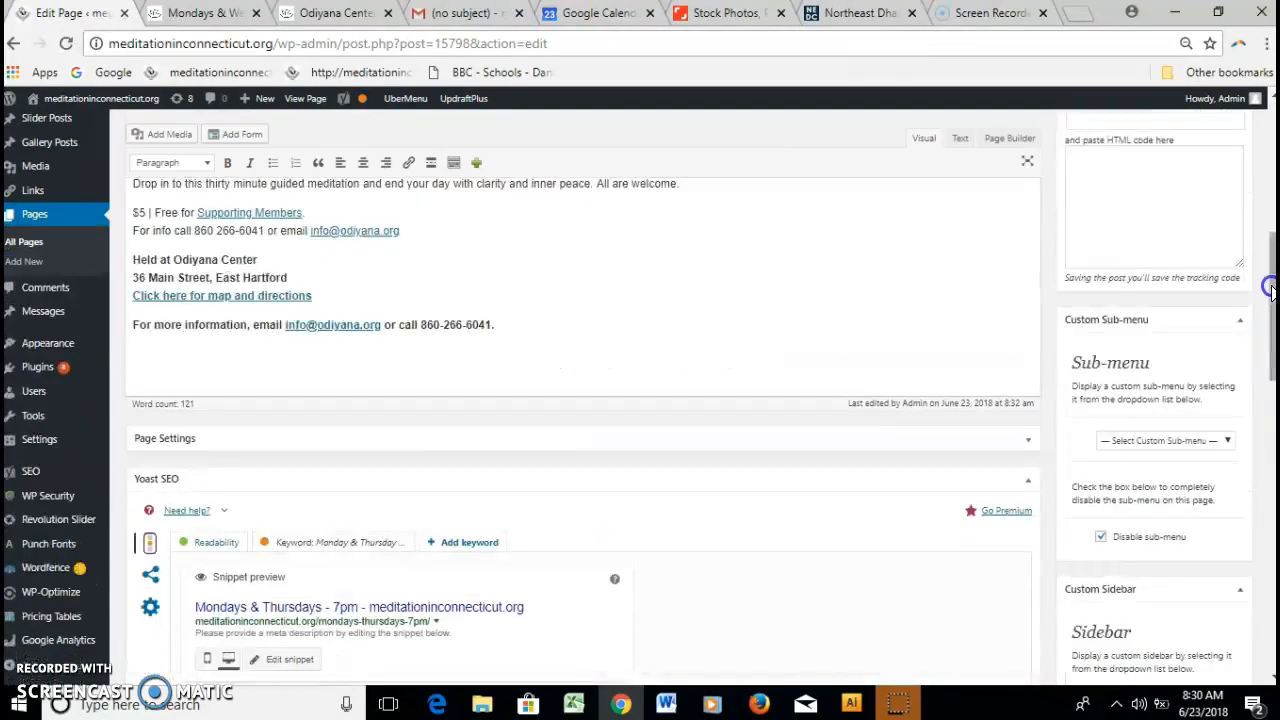
{"action": "left_click_drag", "start_coordinate": [1272, 277], "coordinate": [1255, 175]}
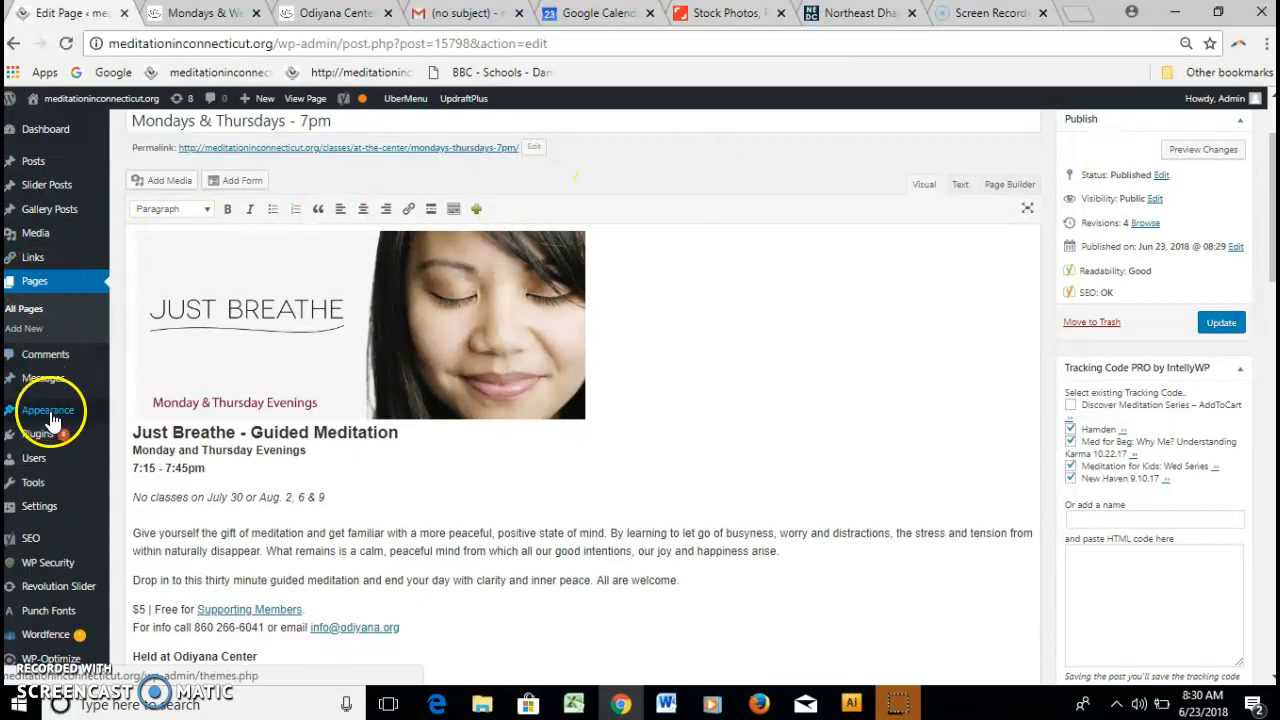
{"action": "mouse_move", "coordinate": [43, 412]}
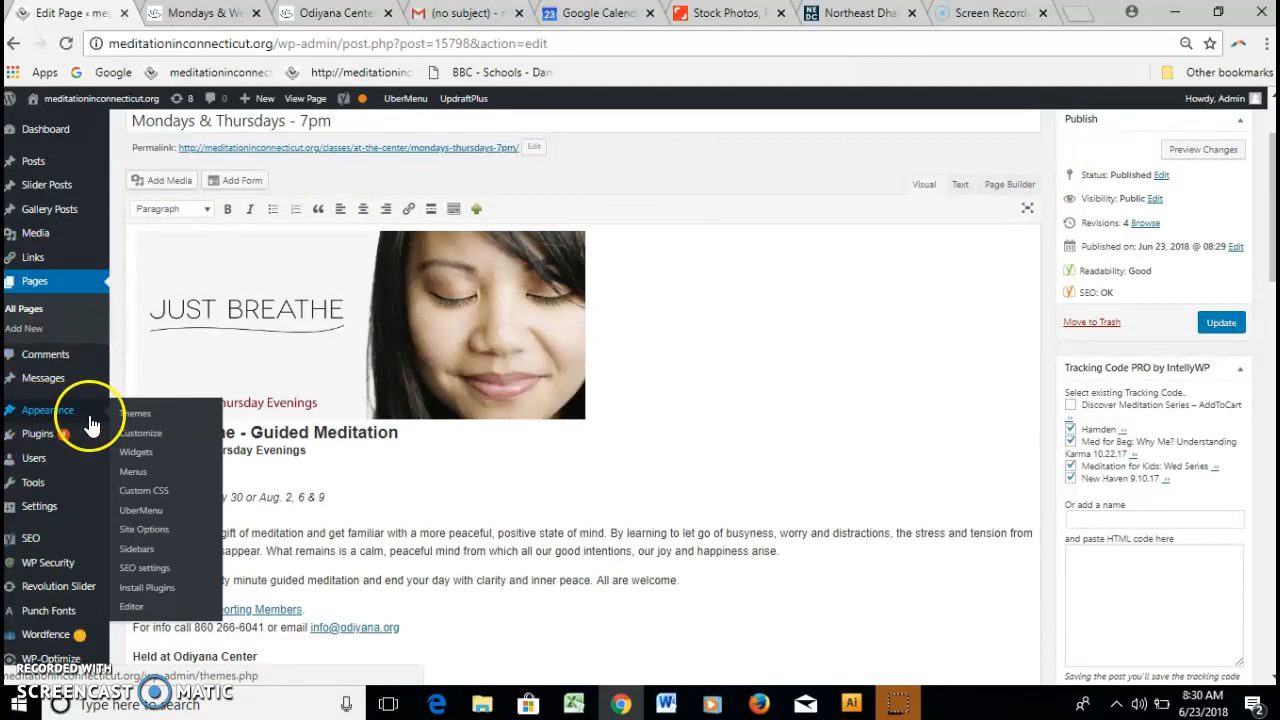
{"action": "left_click", "coordinate": [130, 473]}
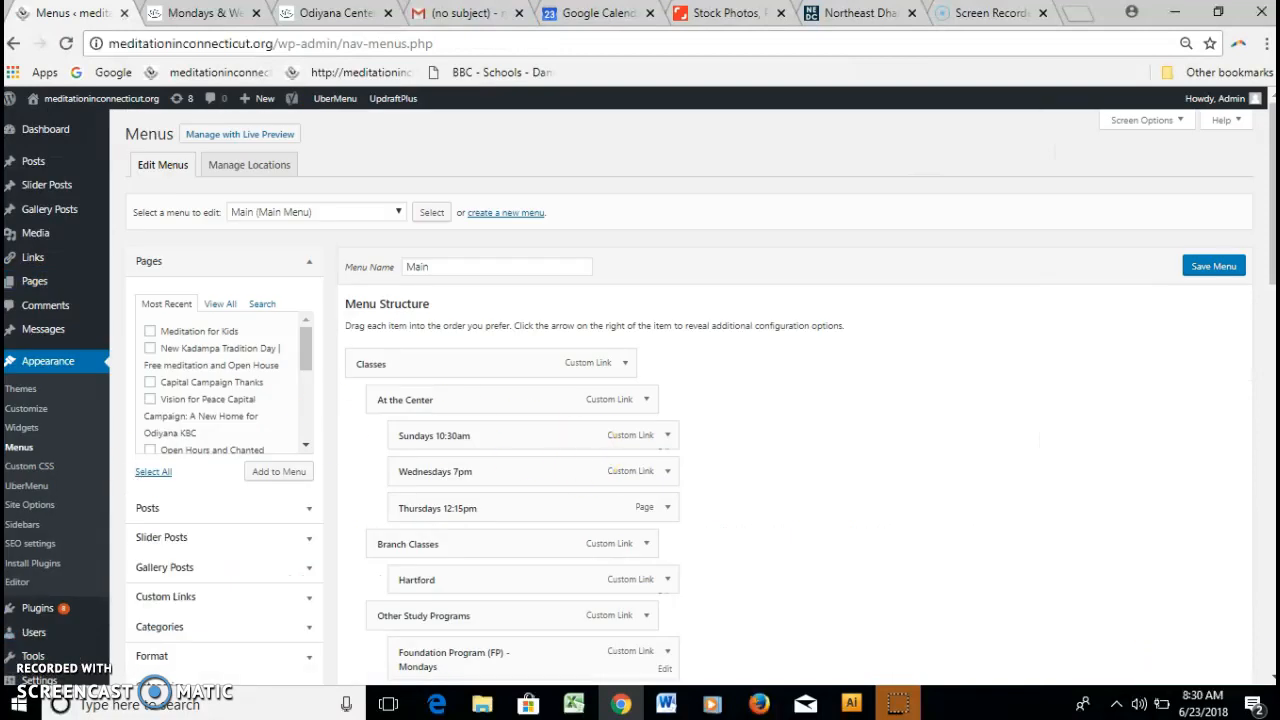
Add the Mondays & Thursdays – 7pm page to the Main menu twice.
{"action": "left_click_drag", "start_coordinate": [1272, 283], "coordinate": [1272, 321]}
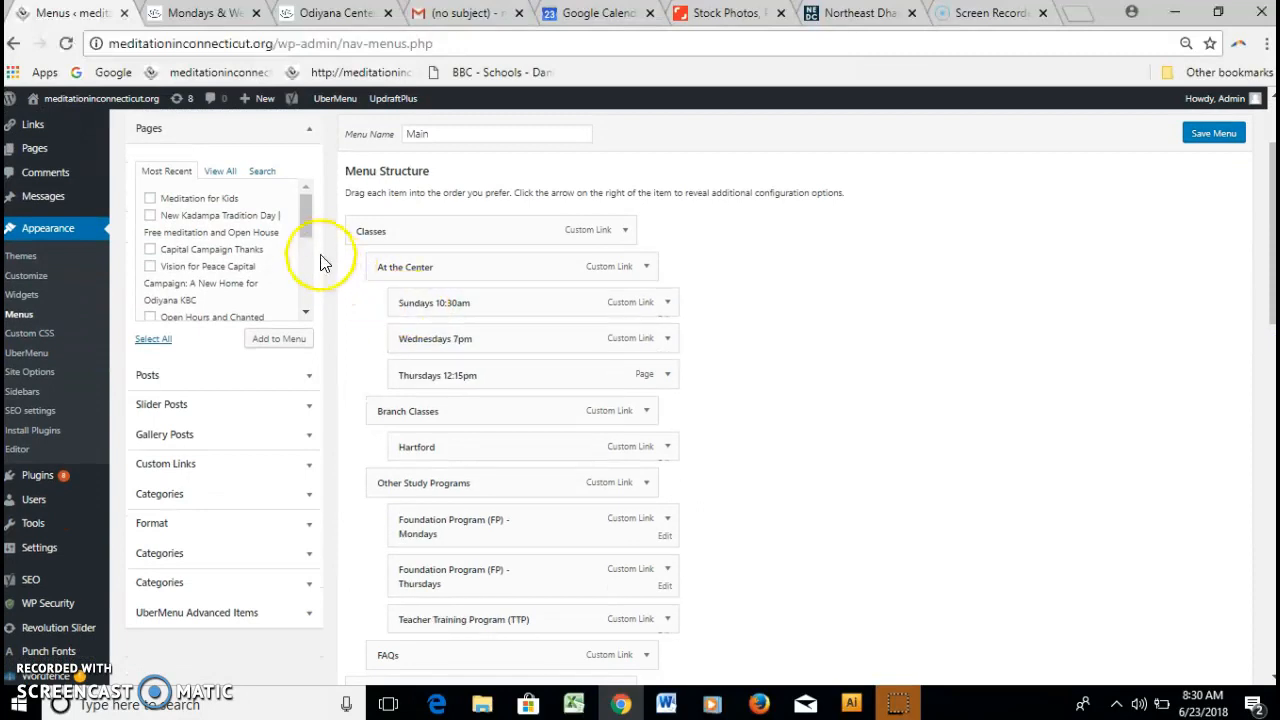
{"action": "left_click_drag", "start_coordinate": [307, 229], "coordinate": [304, 289]}
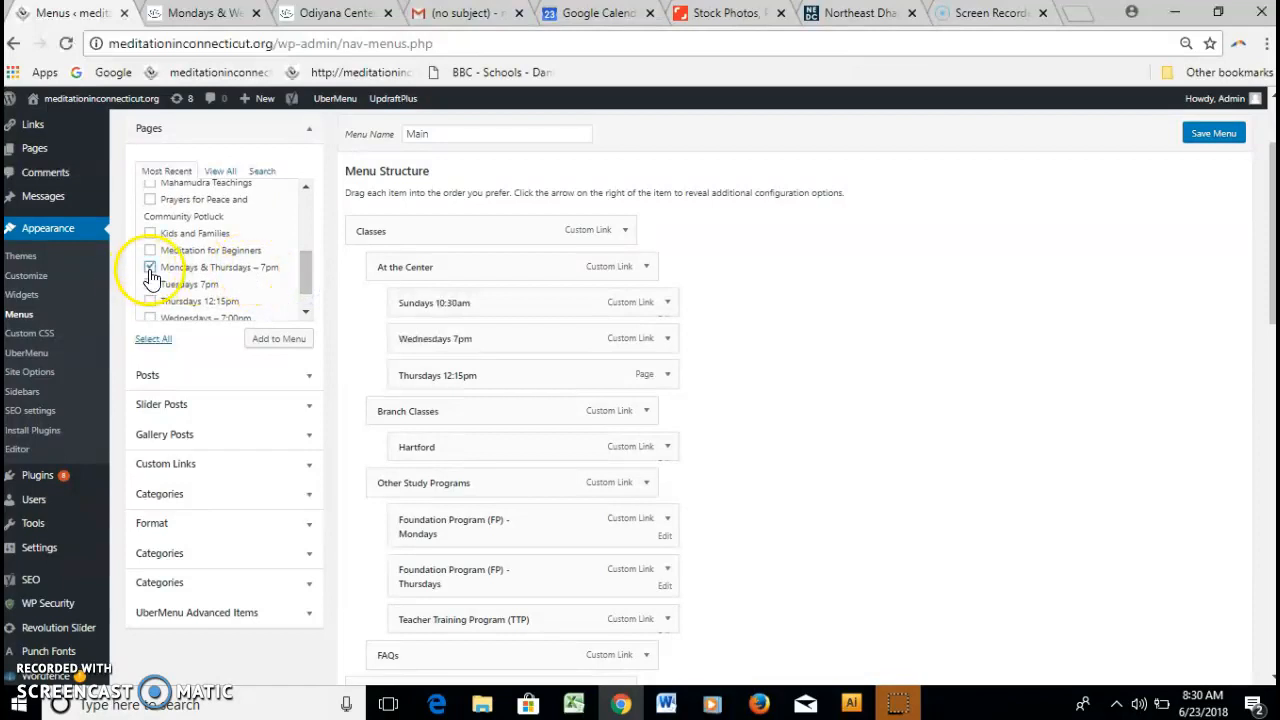
{"action": "left_click", "coordinate": [281, 342]}
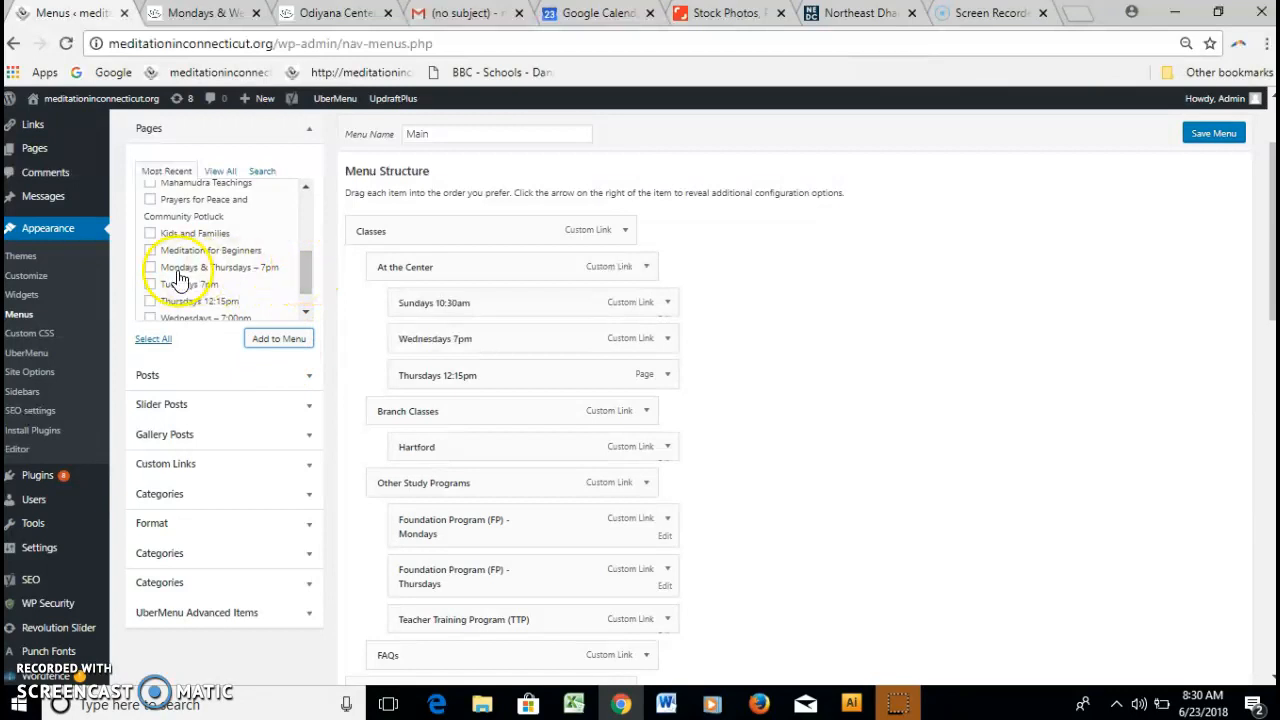
{"action": "left_click", "coordinate": [278, 339]}
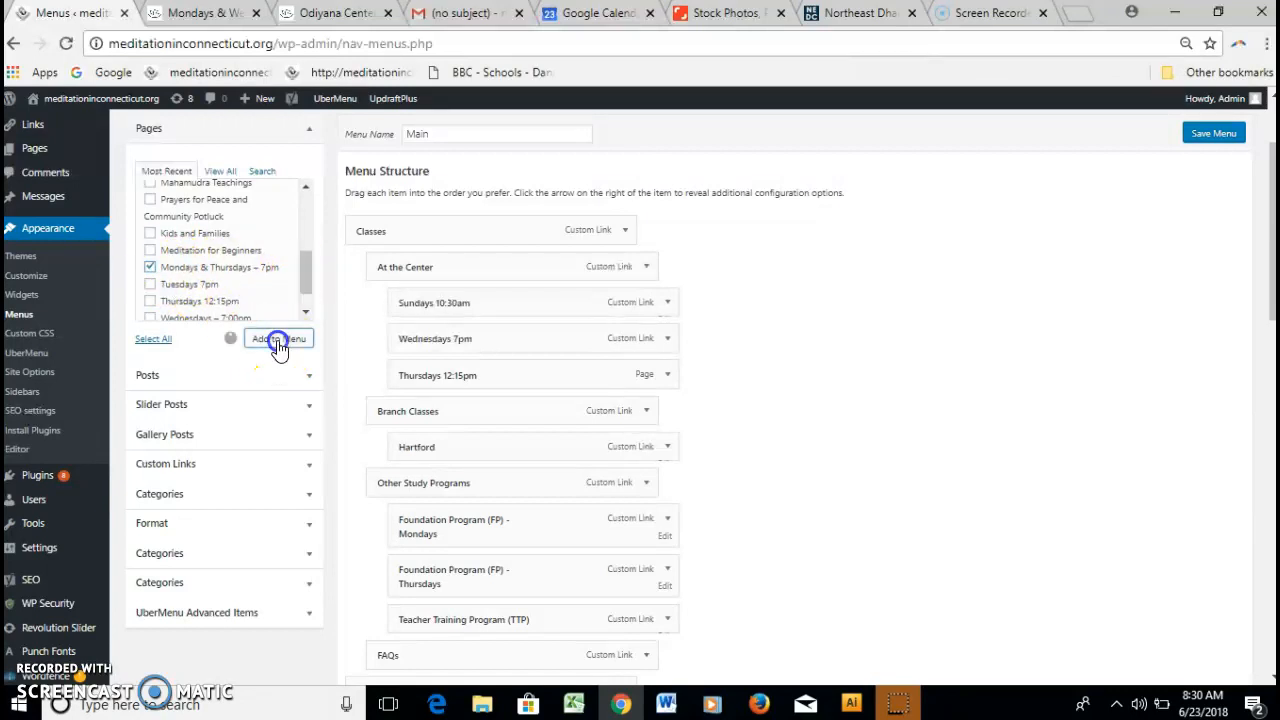
Drag one new Mondays & Thursdays – 7pm menu item up toward At the Center.
{"action": "left_click_drag", "start_coordinate": [1270, 270], "coordinate": [1270, 606]}
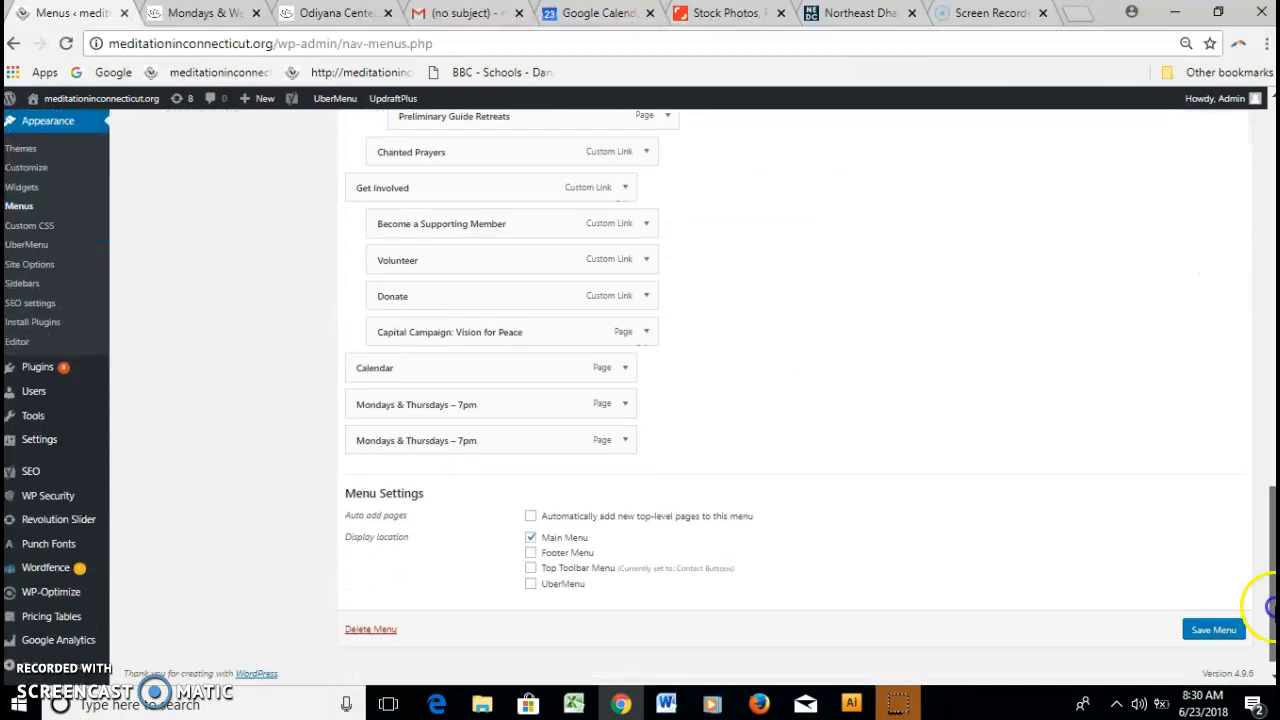
{"action": "scroll", "coordinate": [1270, 606], "scroll_direction": "up", "scroll_amount": 1}
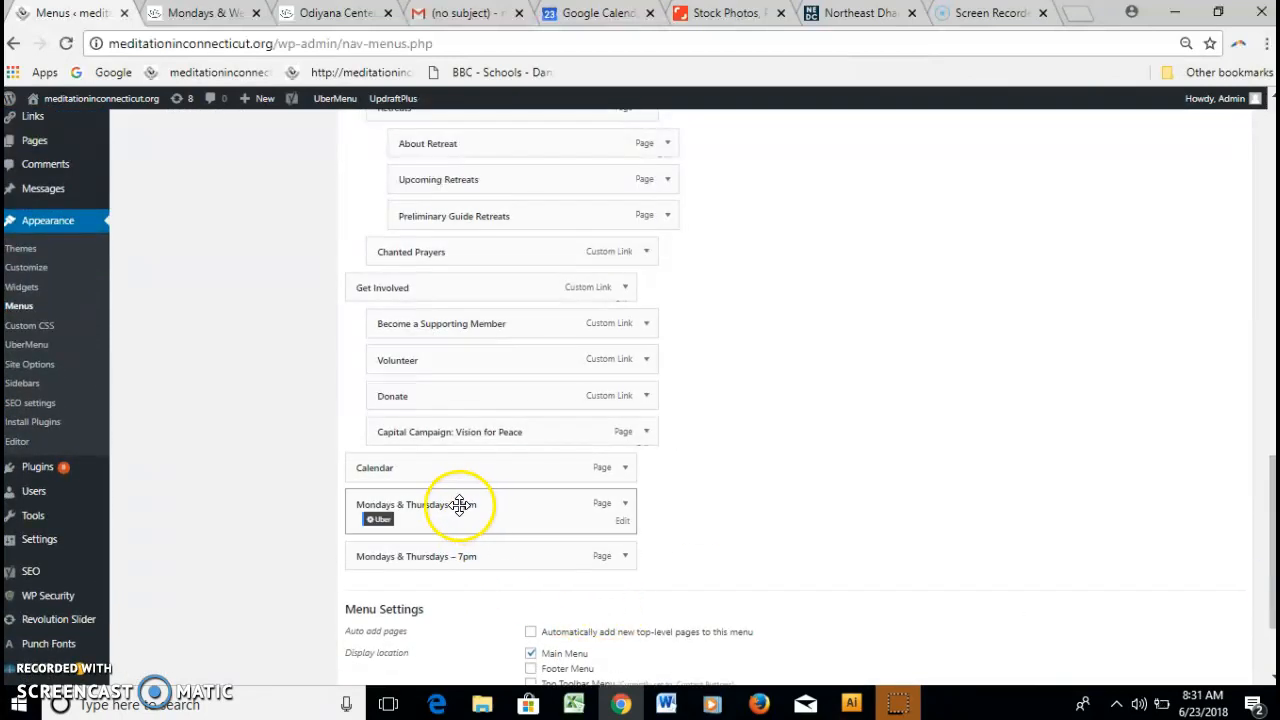
{"action": "left_click_drag", "start_coordinate": [457, 500], "coordinate": [489, 243]}
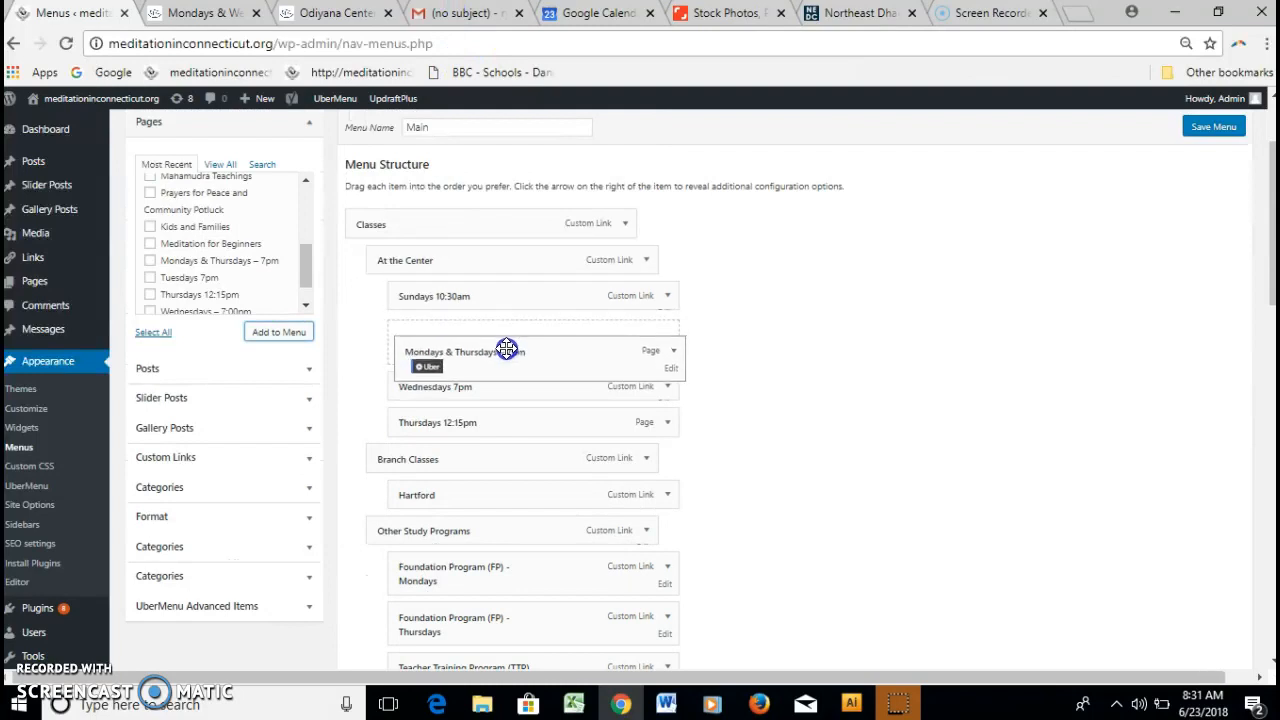
Drop one Mondays & Thursdays – 7pm item after Sundays 10:30am and the other after Thursdays 12:15pm.
{"action": "left_click_drag", "start_coordinate": [500, 333], "coordinate": [505, 332]}
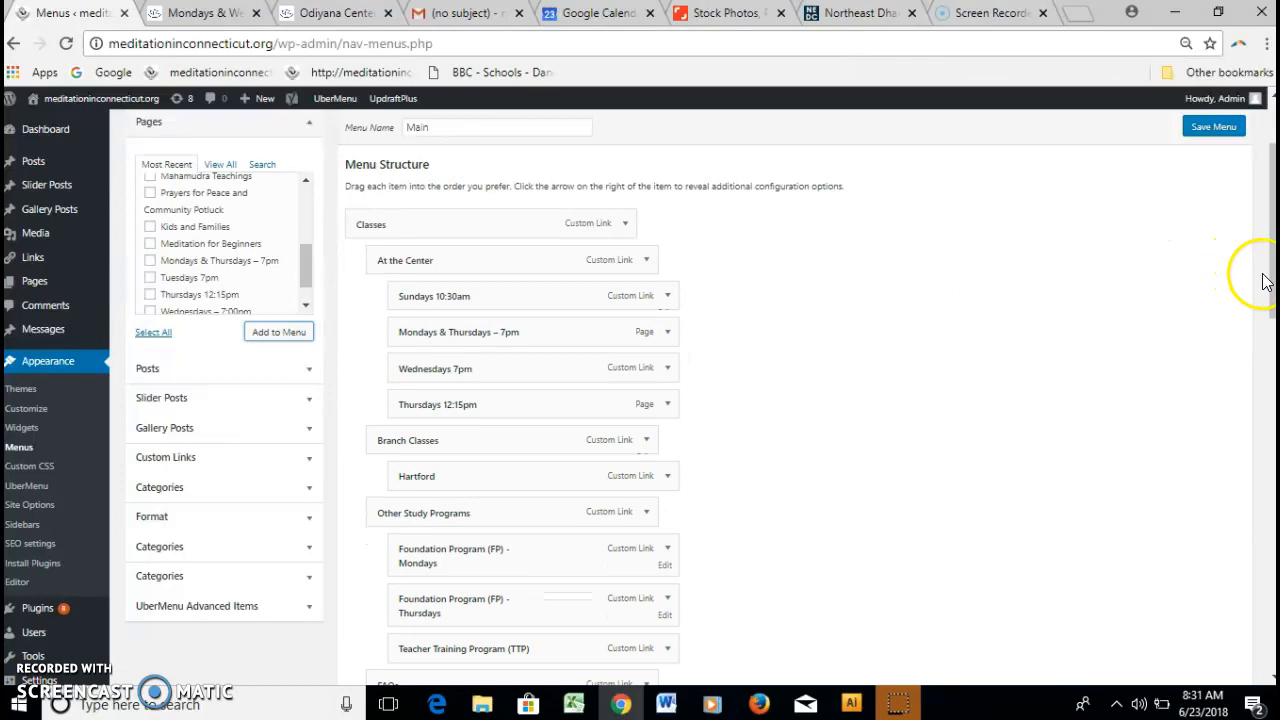
{"action": "left_click_drag", "start_coordinate": [1262, 286], "coordinate": [1237, 655]}
{"action": "left_click_drag", "start_coordinate": [480, 425], "coordinate": [479, 52]}
{"action": "left_click_drag", "start_coordinate": [486, 154], "coordinate": [527, 275]}
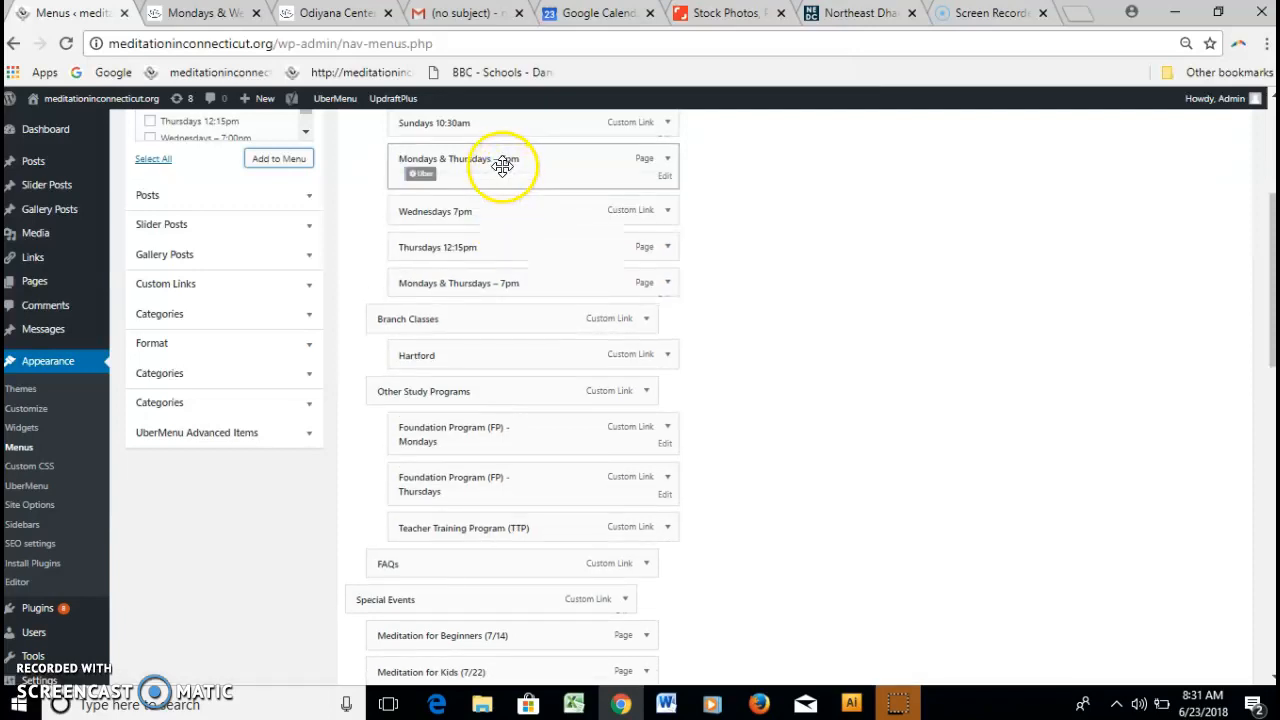
Change the first new item's navigation label to 'Mondays – 7pm'.
{"action": "left_click", "coordinate": [664, 180]}
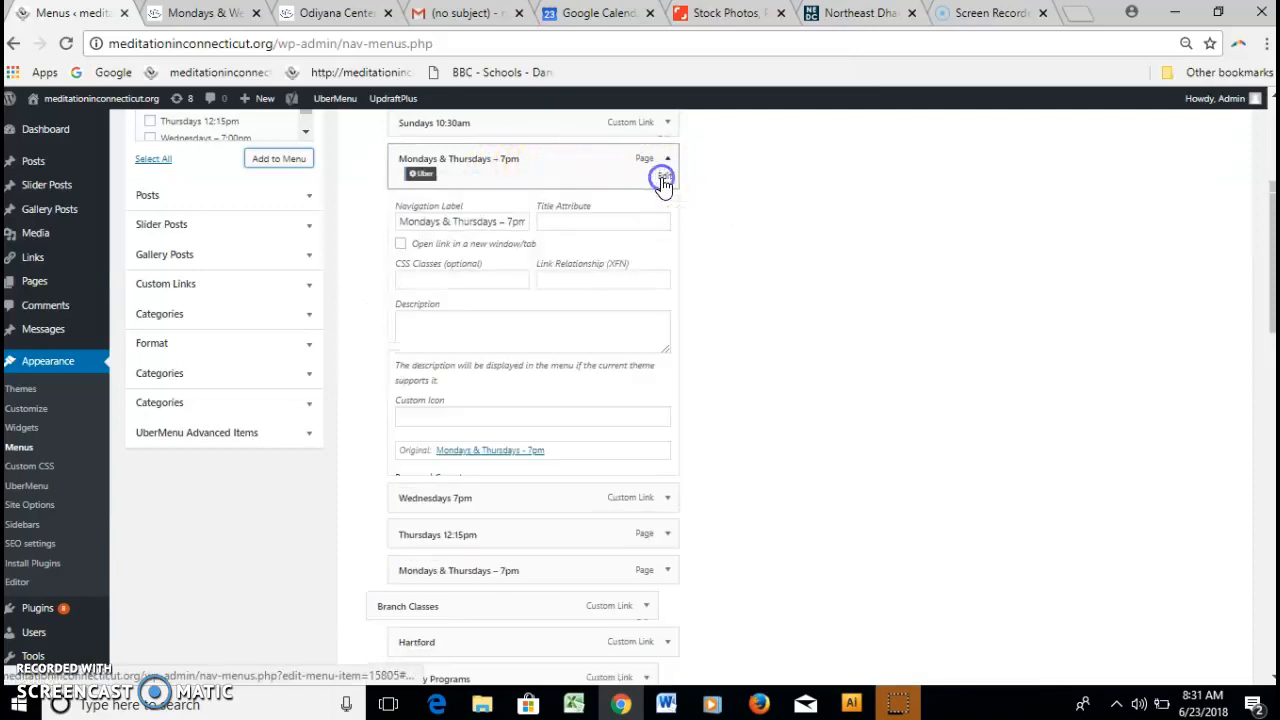
{"action": "left_click", "coordinate": [494, 225]}
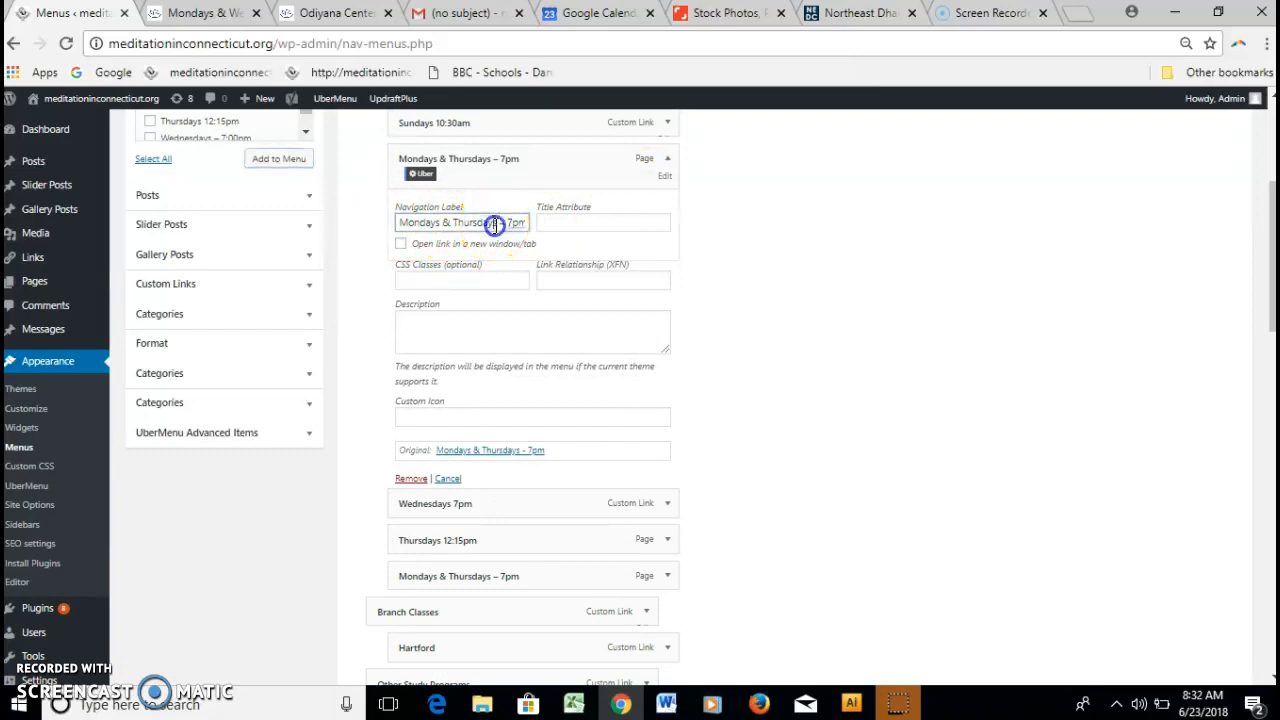
{"action": "key", "text": "BackSpace"}
{"action": "key", "text": "BackSpace"}
{"action": "key", "text": "BackSpace"}
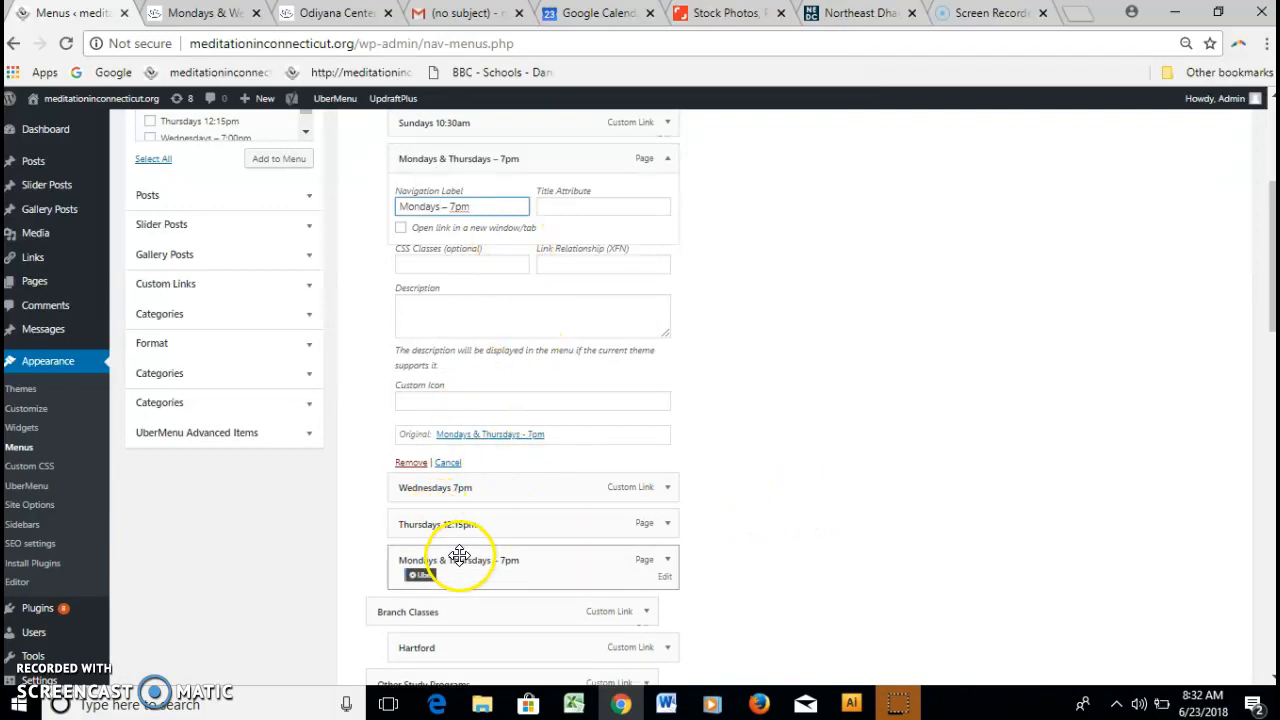
Change the second item's navigation label to 'Thursdays – 7pm' and save the Main menu.
{"action": "left_click", "coordinate": [665, 584]}
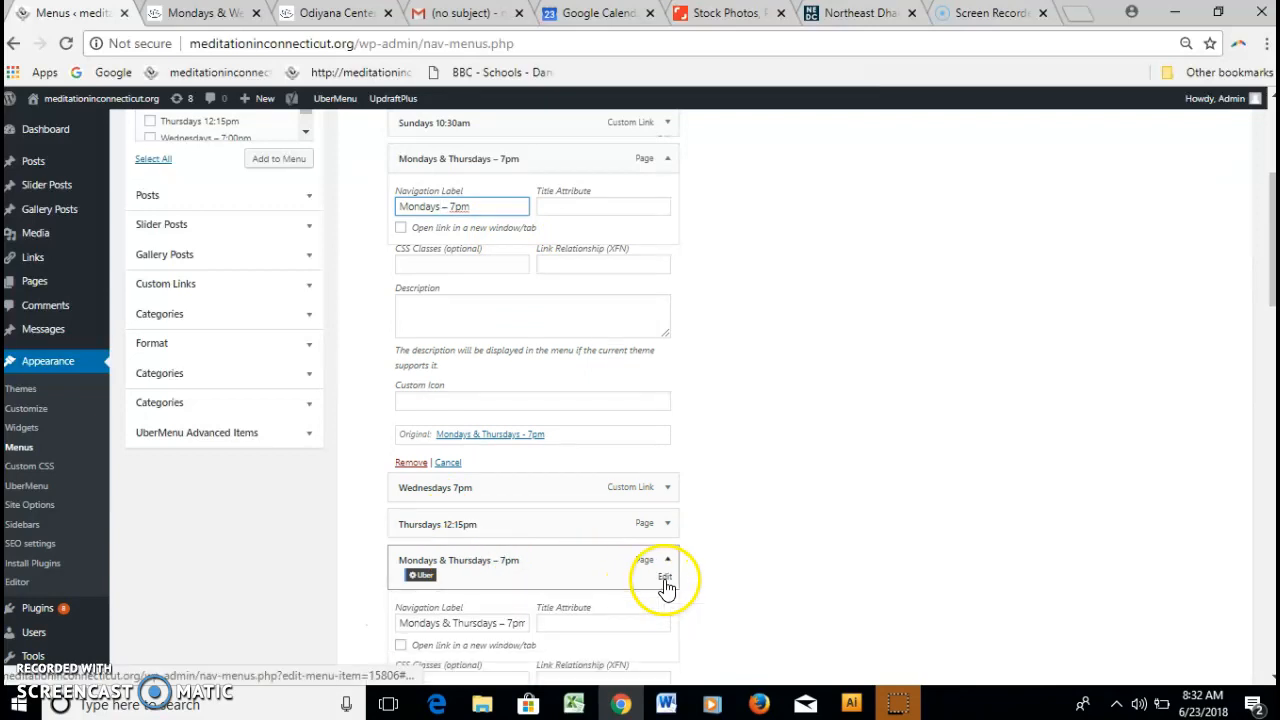
{"action": "left_click", "coordinate": [452, 624]}
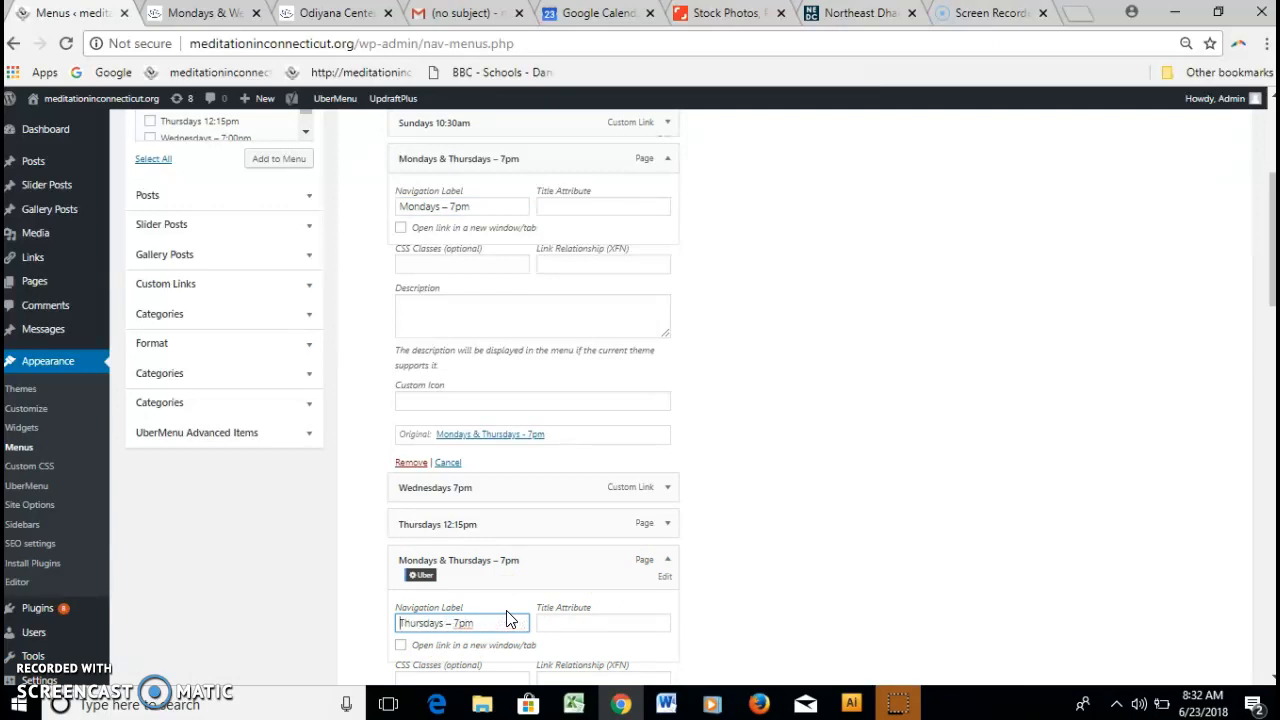
{"action": "left_click_drag", "start_coordinate": [1272, 303], "coordinate": [1248, 688]}
{"action": "left_click", "coordinate": [1212, 616]}
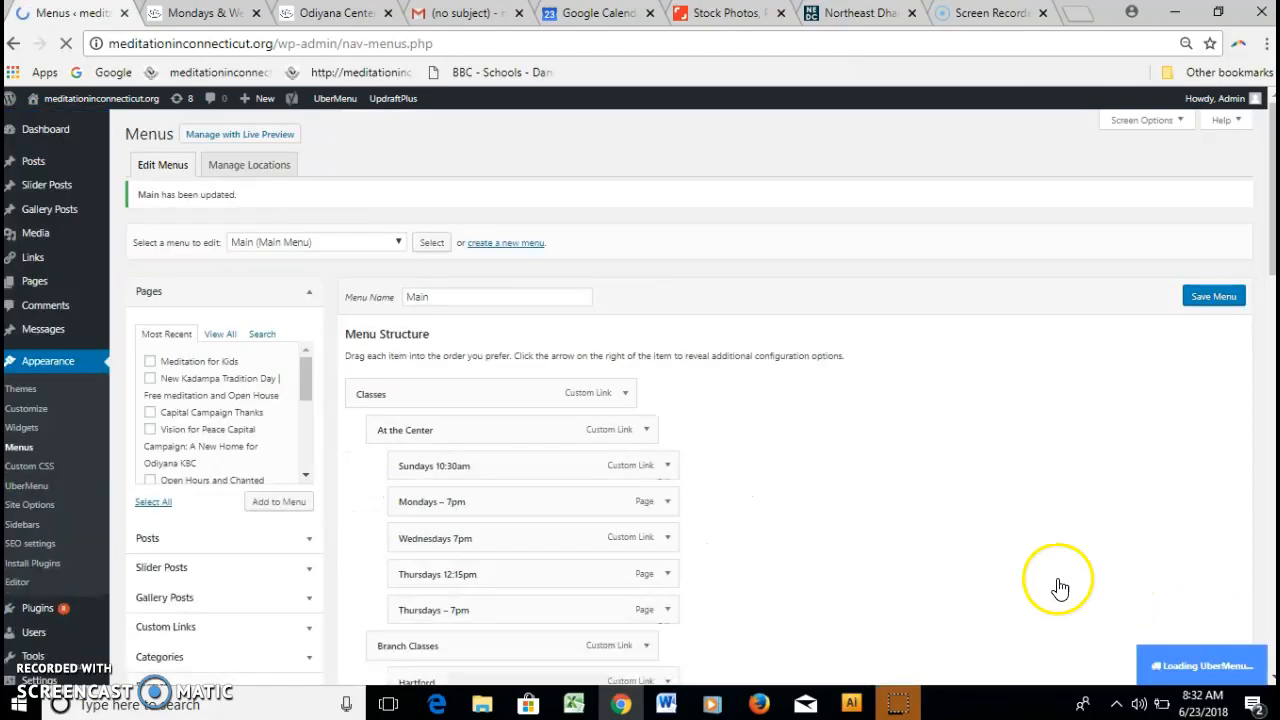
Reload the live Odiyana Center site and open Mondays – 7pm from Classes > At the Center.
{"action": "left_click", "coordinate": [315, 12]}
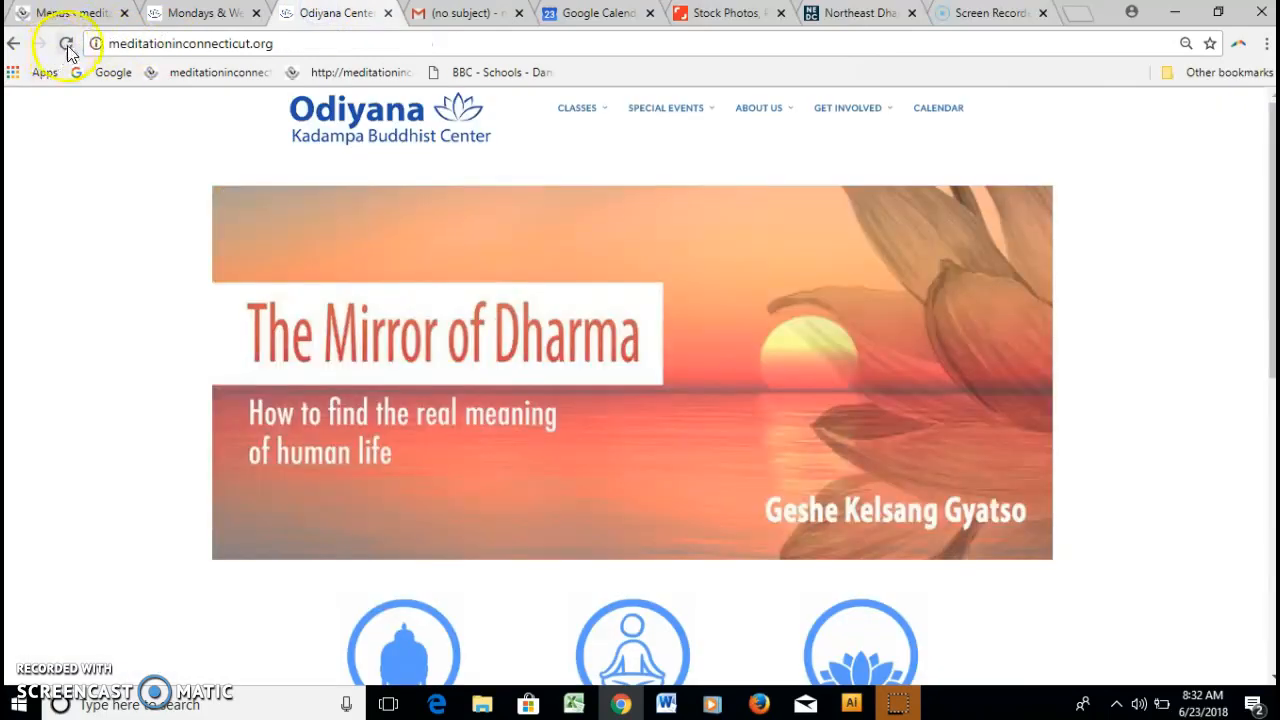
{"action": "left_click", "coordinate": [66, 45]}
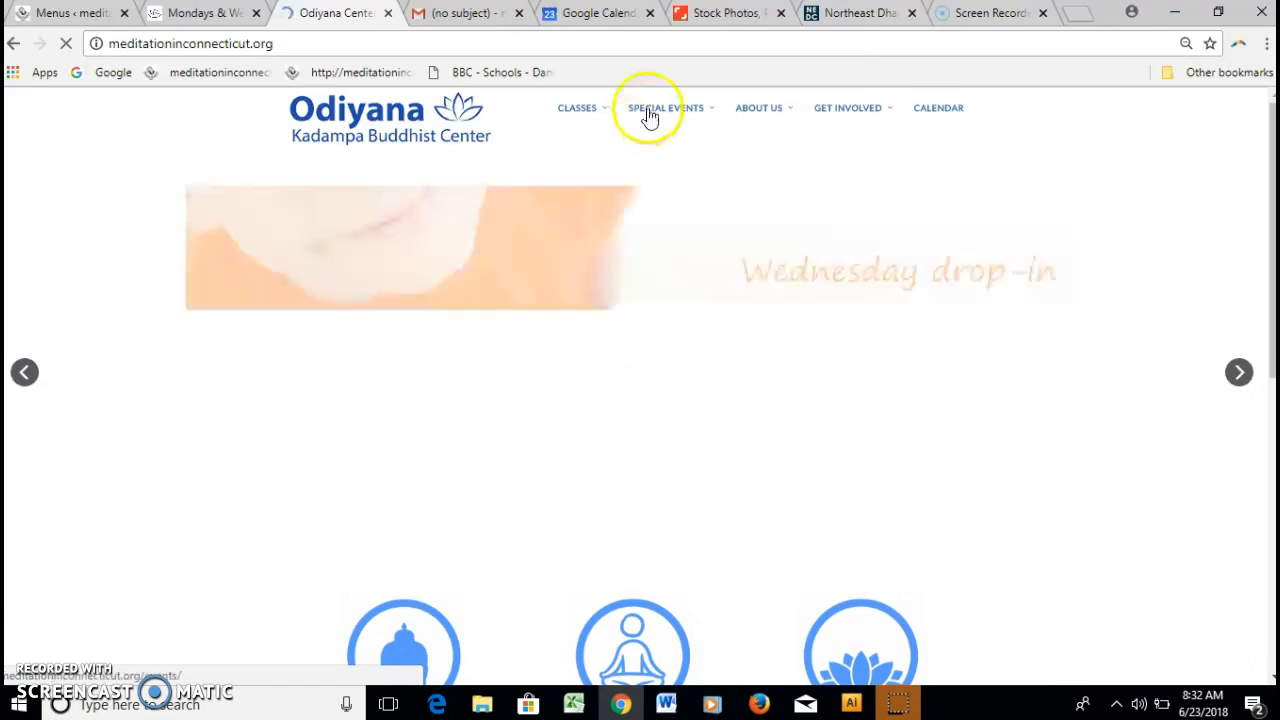
{"action": "mouse_move", "coordinate": [594, 117]}
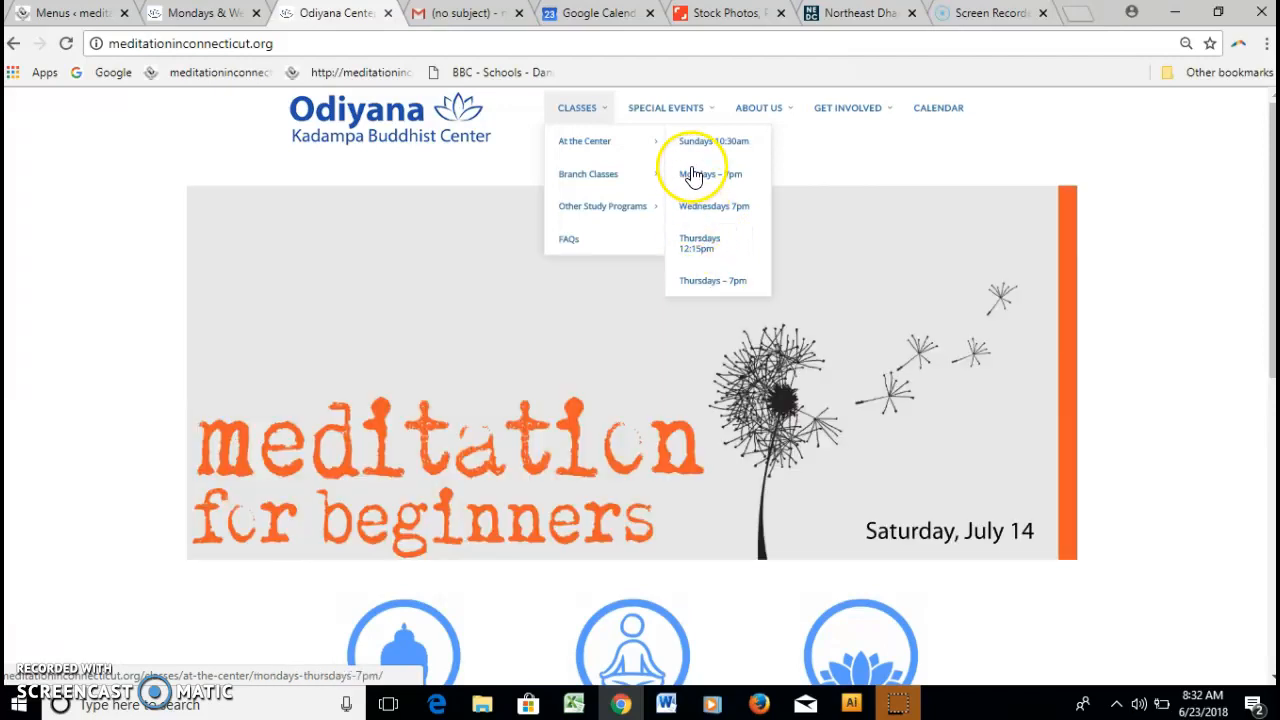
{"action": "left_click", "coordinate": [693, 176]}
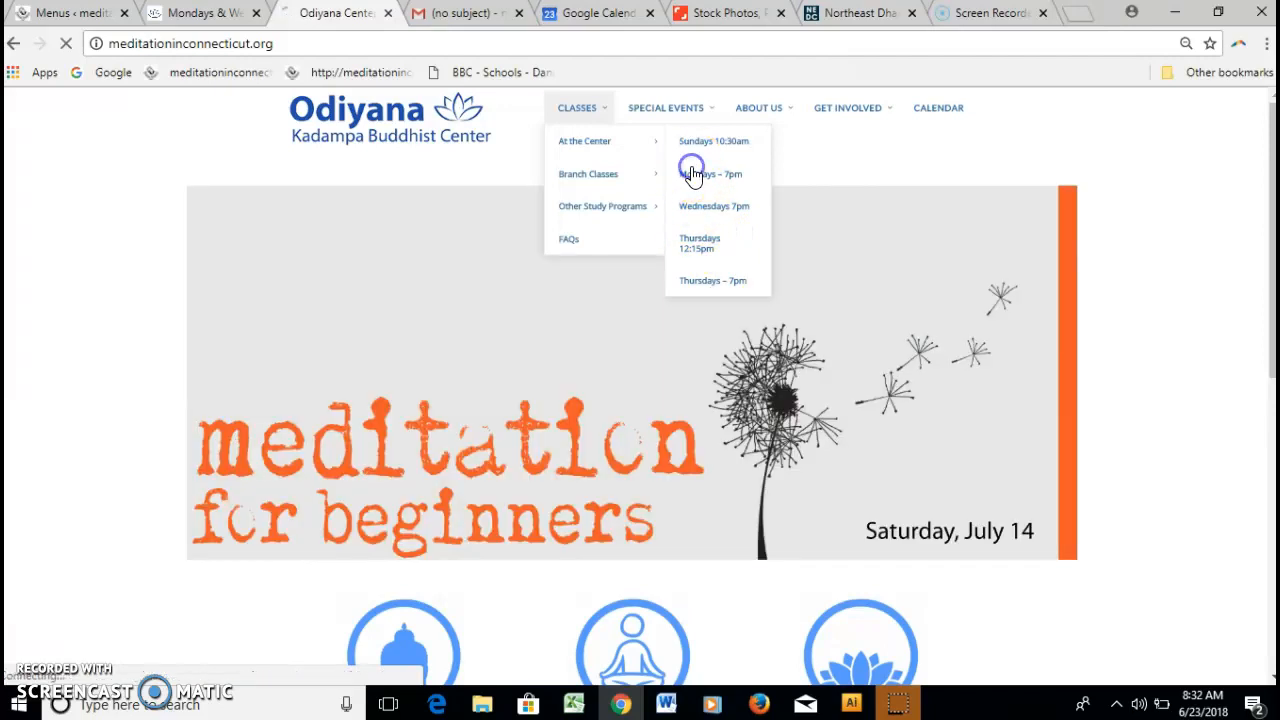